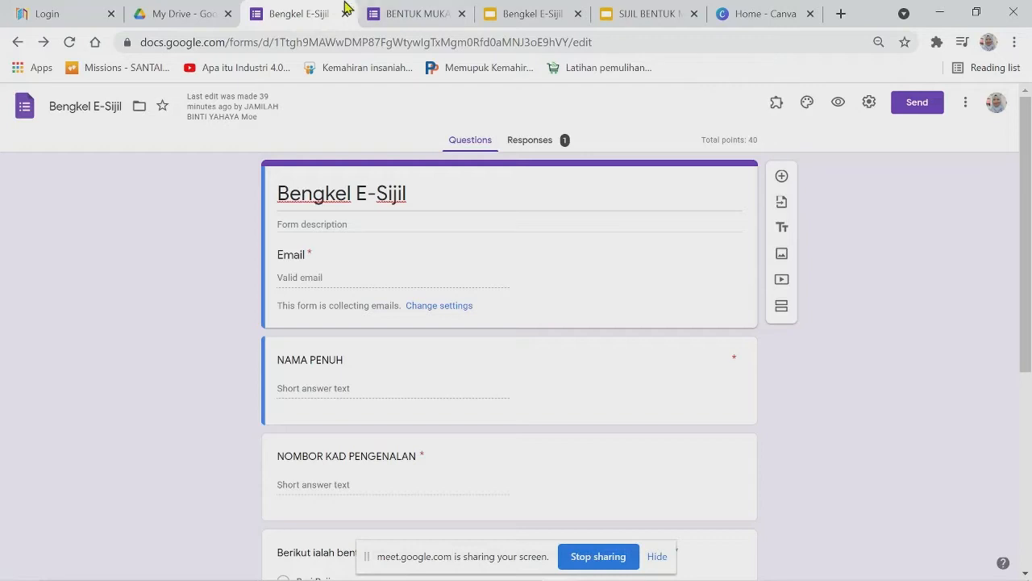
Switch to the DELIMa login page and close the two open Google Slides tabs.
left_click(65, 16)
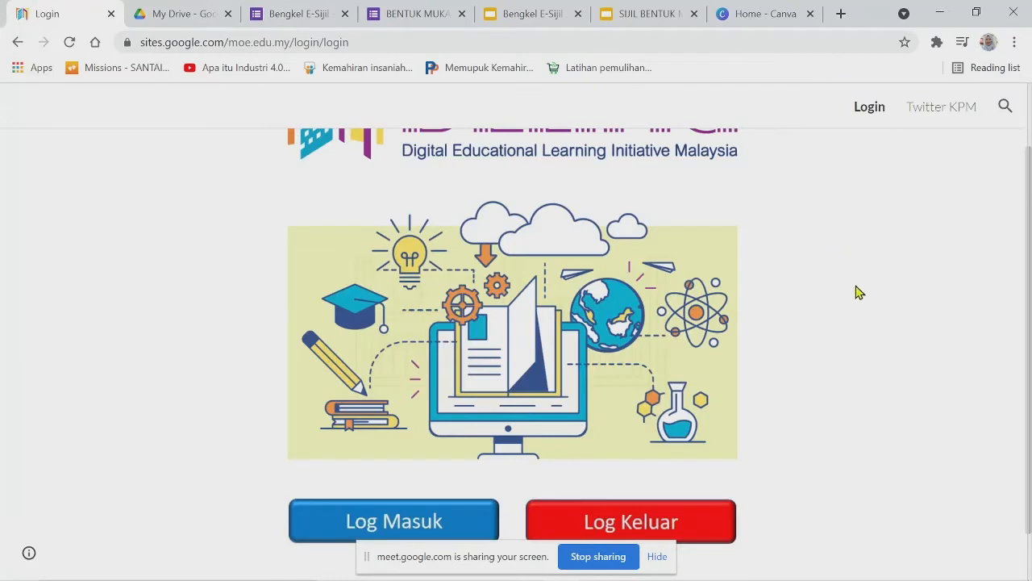
scroll(885, 357, "up", 1)
scroll(885, 357, "up", 1)
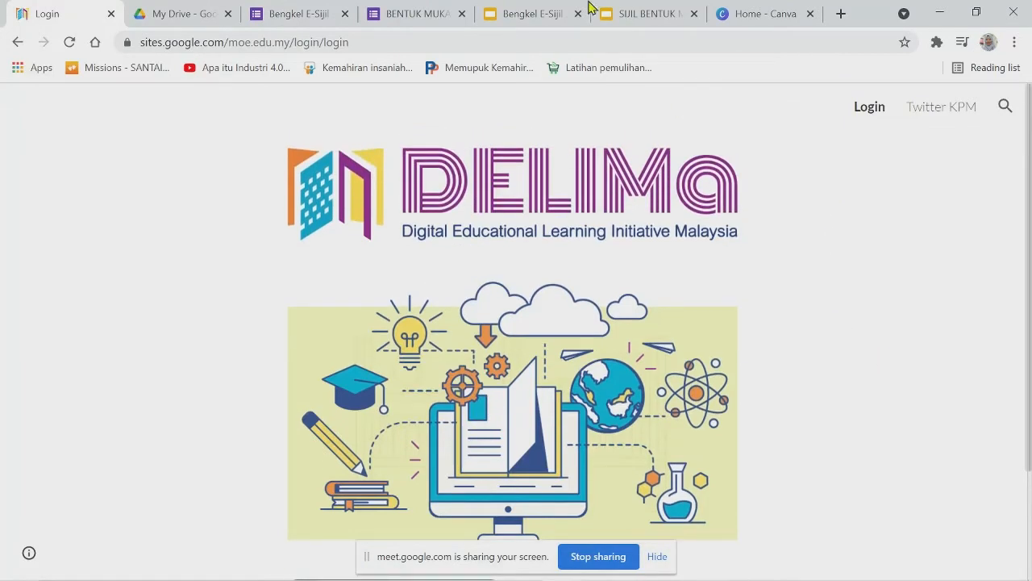
left_click(694, 14)
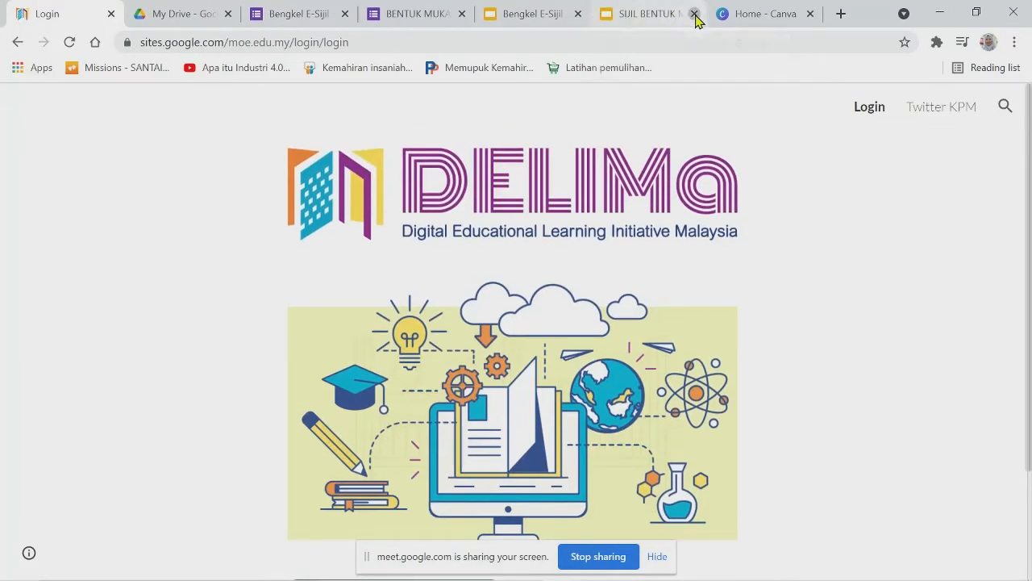
left_click(578, 14)
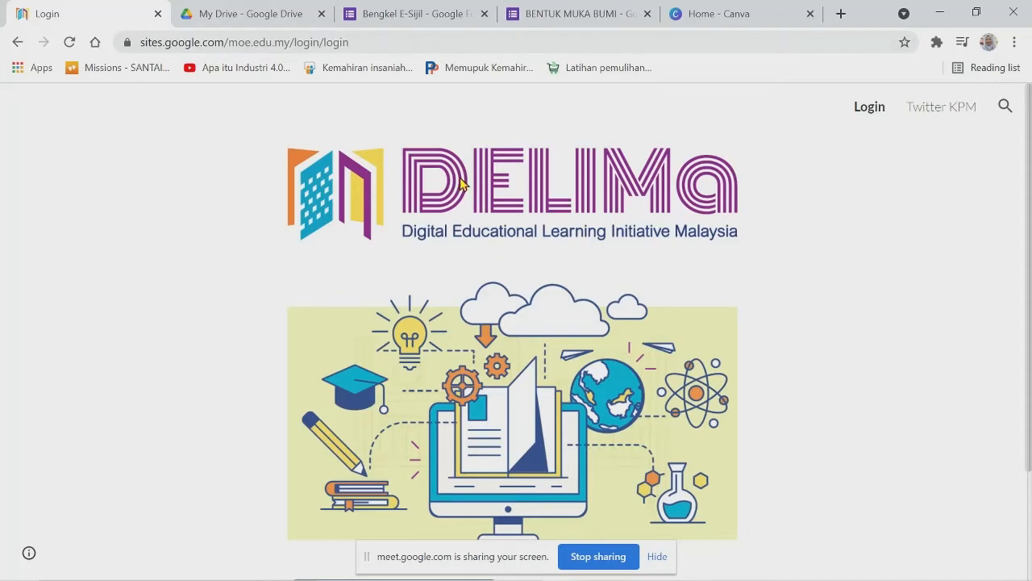
Log in to DELIMa with the teacher's listed Google account.
scroll(677, 280, "down", 3)
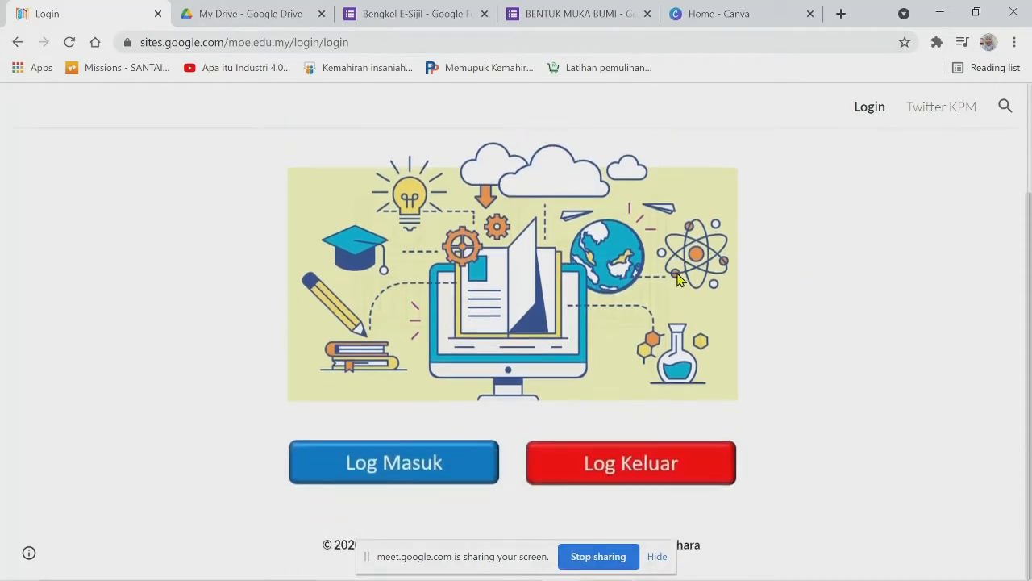
left_click(426, 474)
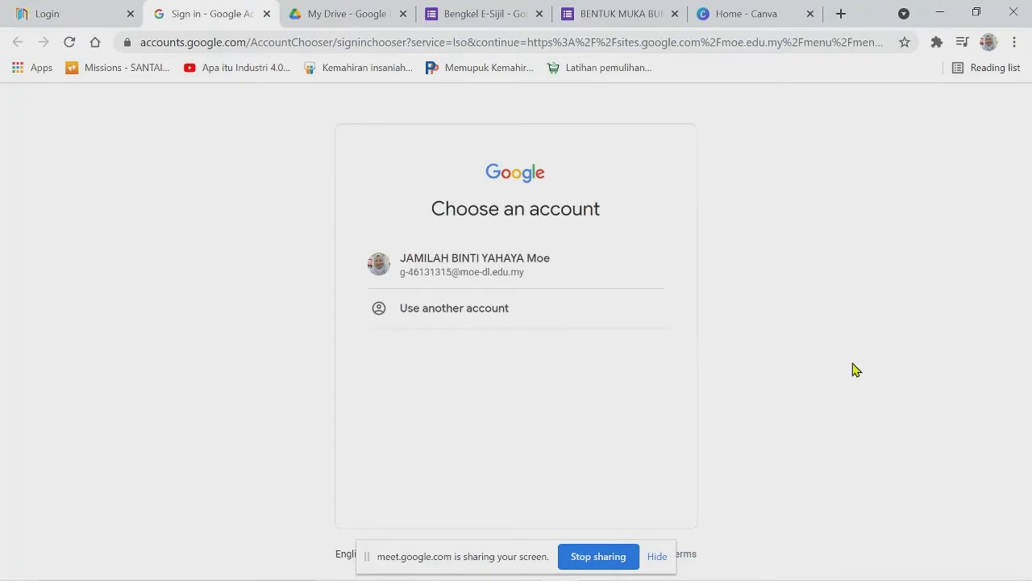
left_click(486, 271)
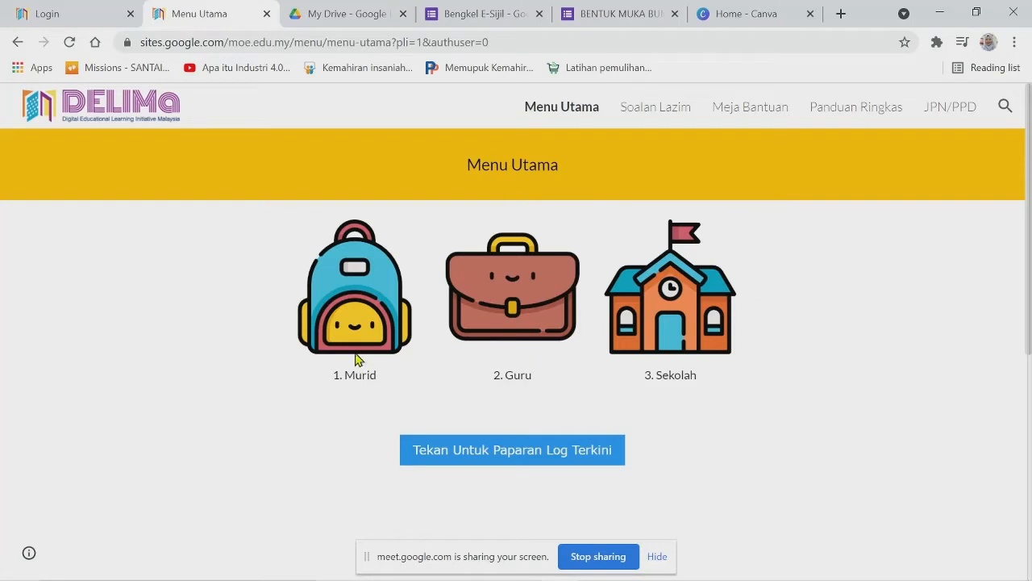
Open the Aplikasi page from the Guru menu and close the leftover Menu Utama and Login tabs.
left_click(530, 326)
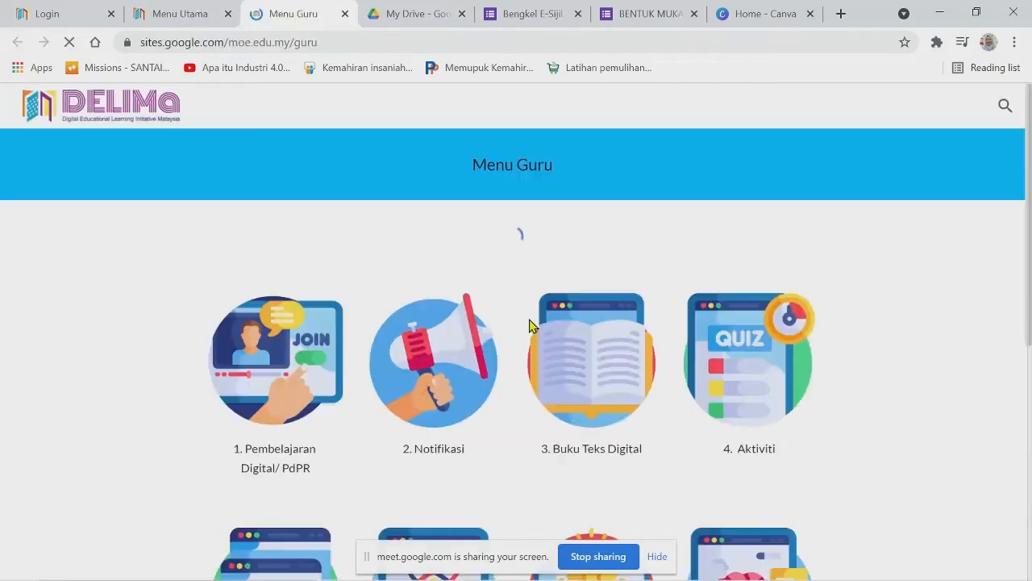
scroll(869, 372, "down", 2)
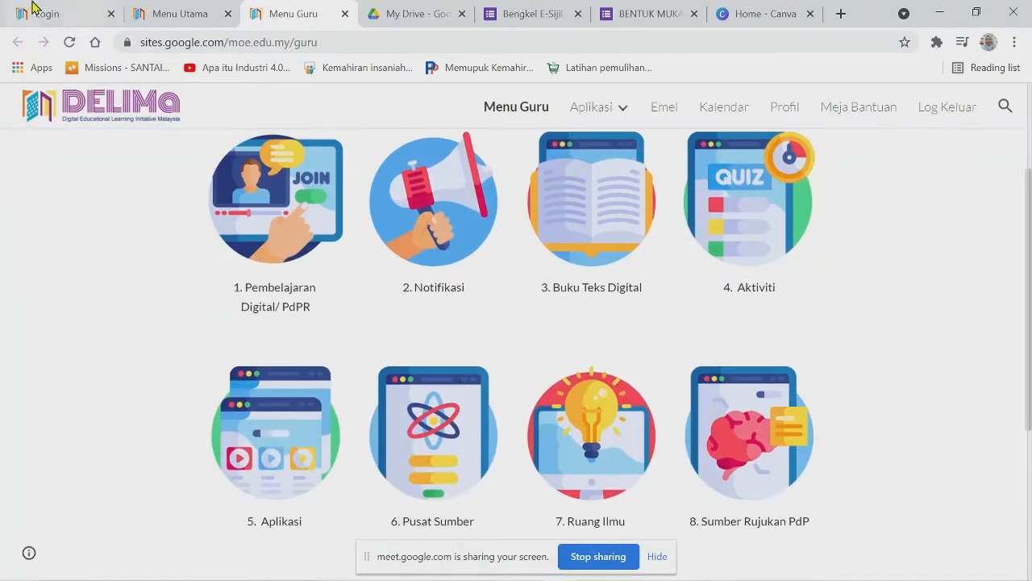
left_click(293, 450)
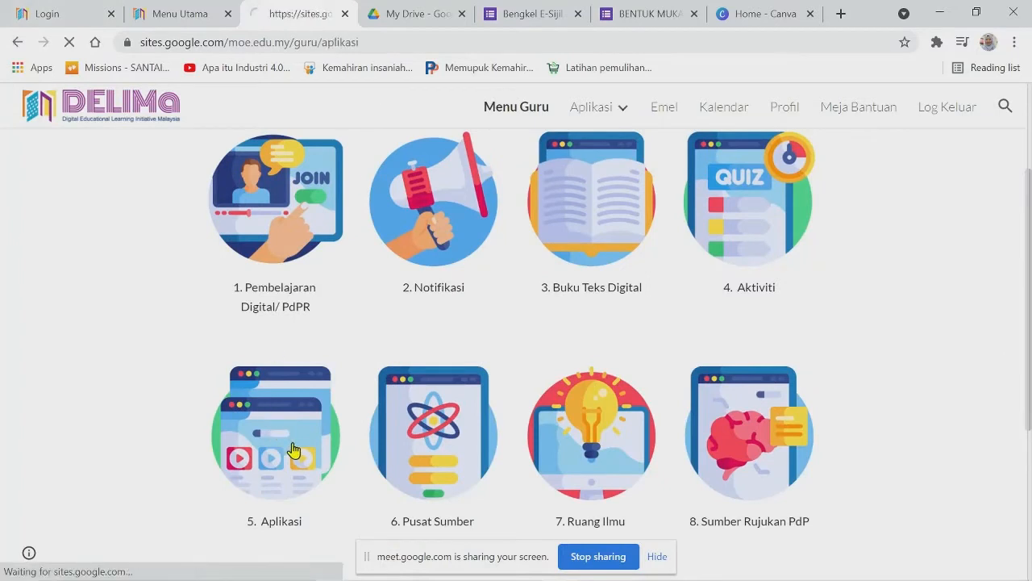
left_click(229, 14)
left_click(199, 13)
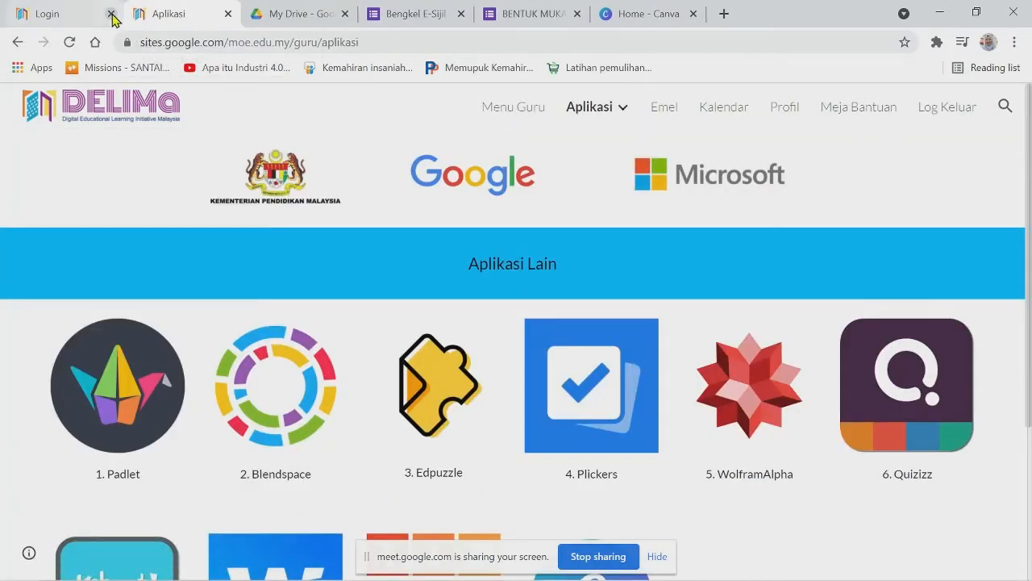
left_click(111, 14)
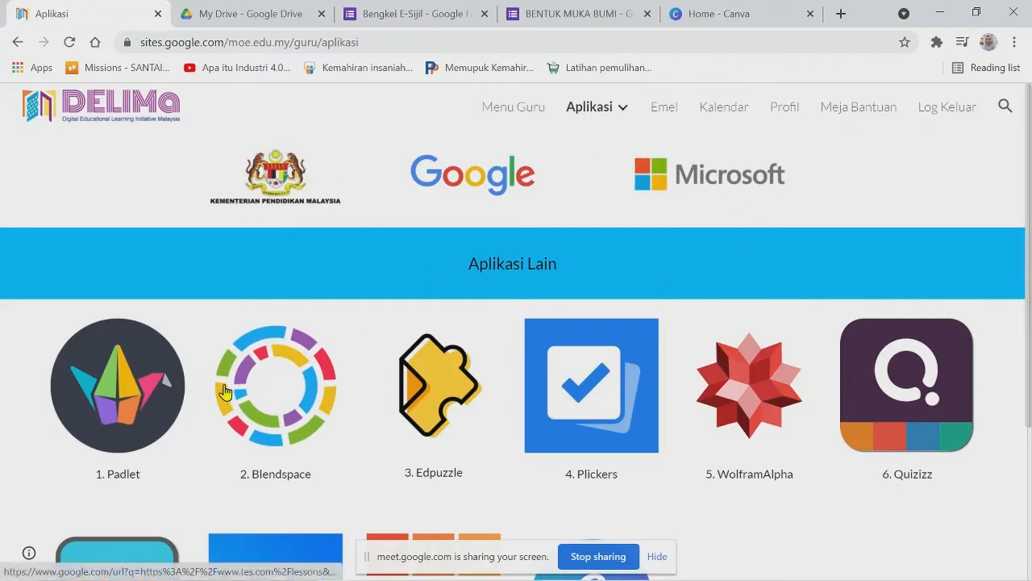
Open Canva from the Aplikasi Lain section and close the older Canva tab.
scroll(772, 361, "down", 3)
left_click(588, 408)
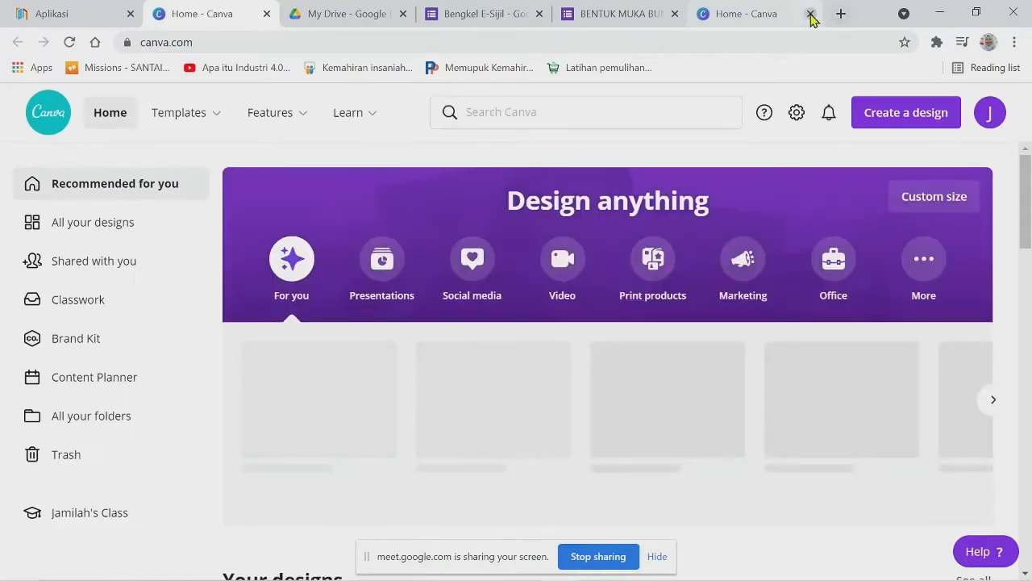
left_click(811, 14)
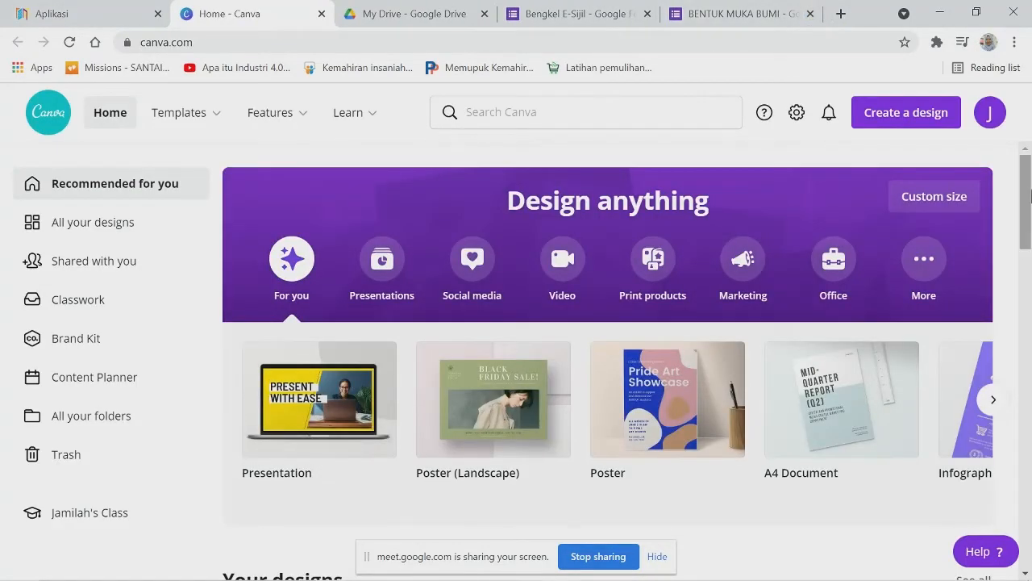
Search Canva for "reward chart" templates.
left_click_drag(1027, 215, 1030, 263)
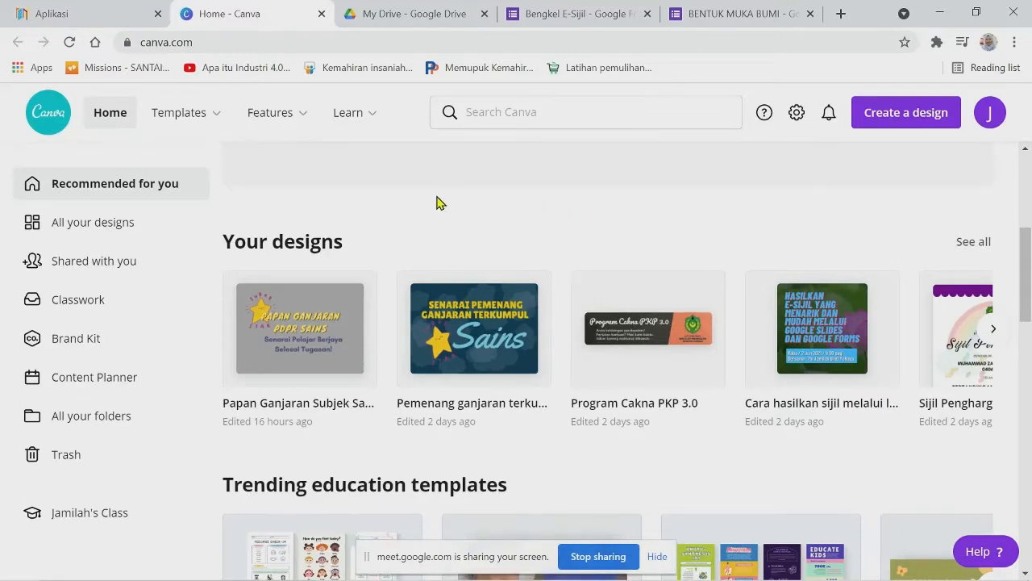
scroll(442, 203, "up", 4)
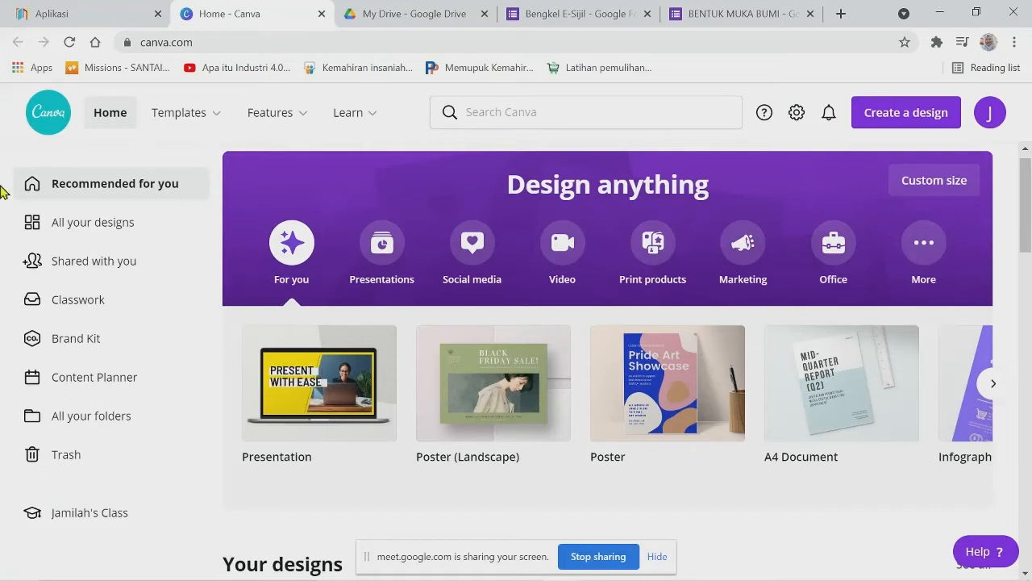
mouse_move(187, 119)
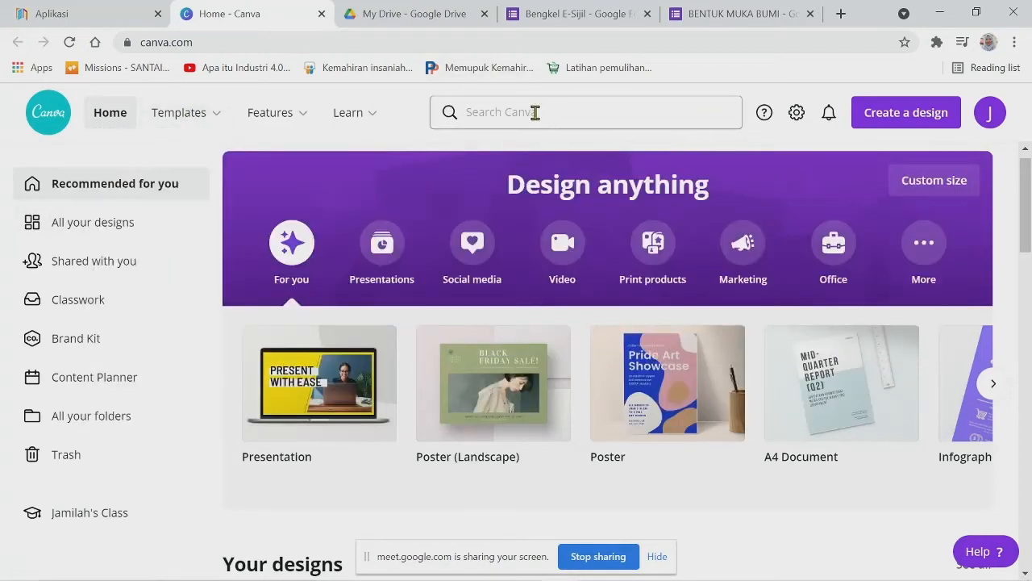
left_click(535, 113)
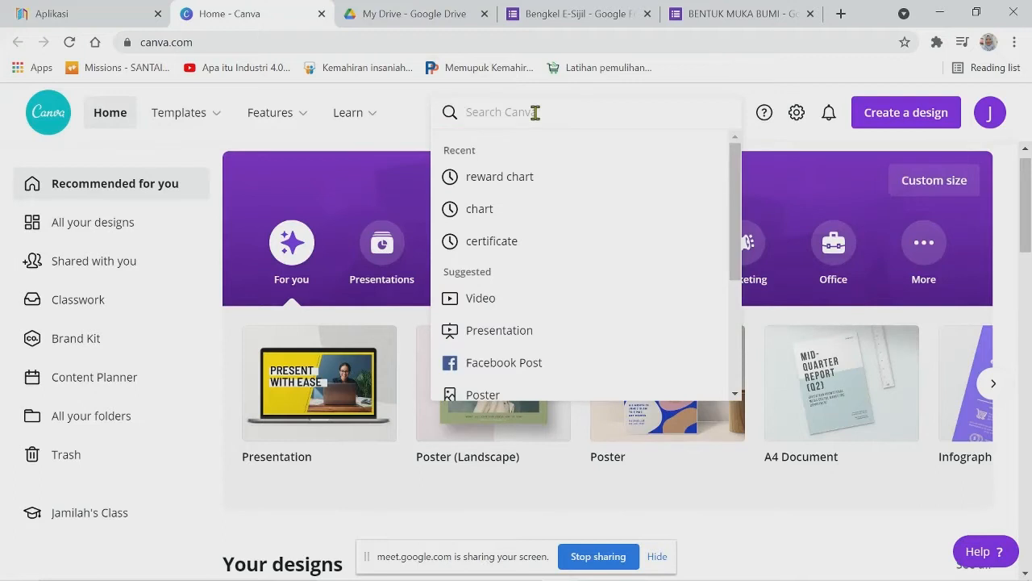
type("r")
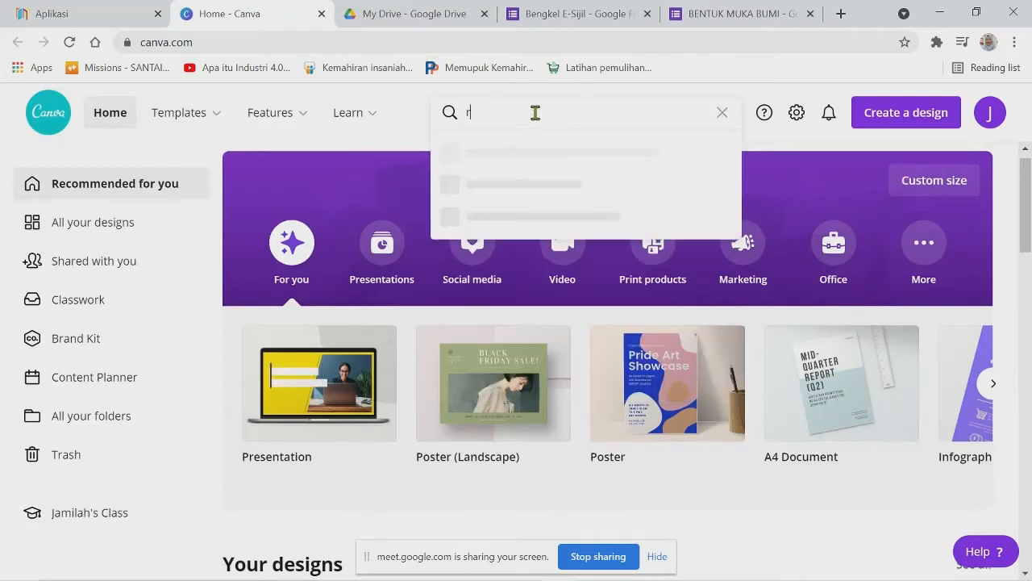
type("eward")
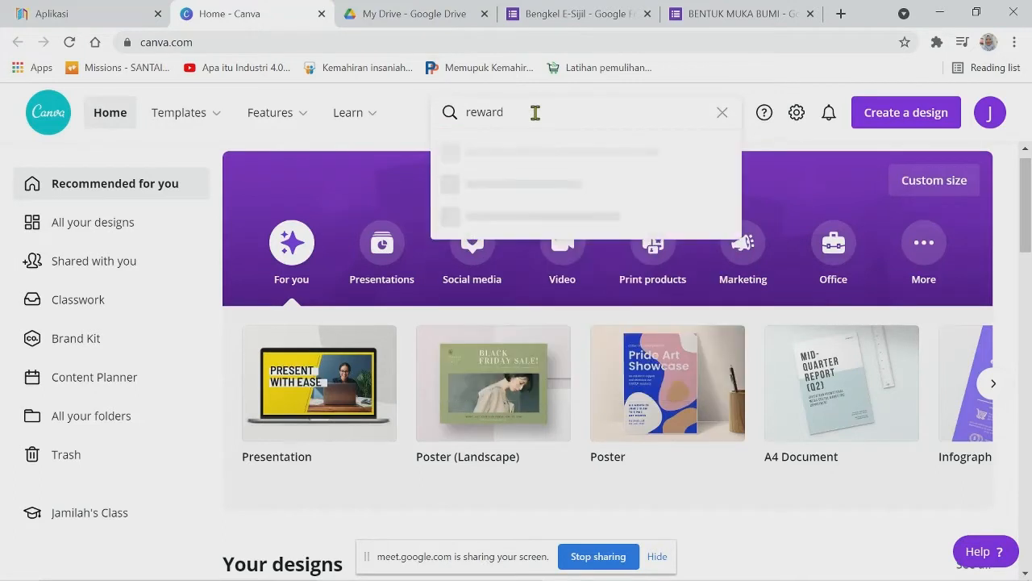
type(" chart")
key("Return")
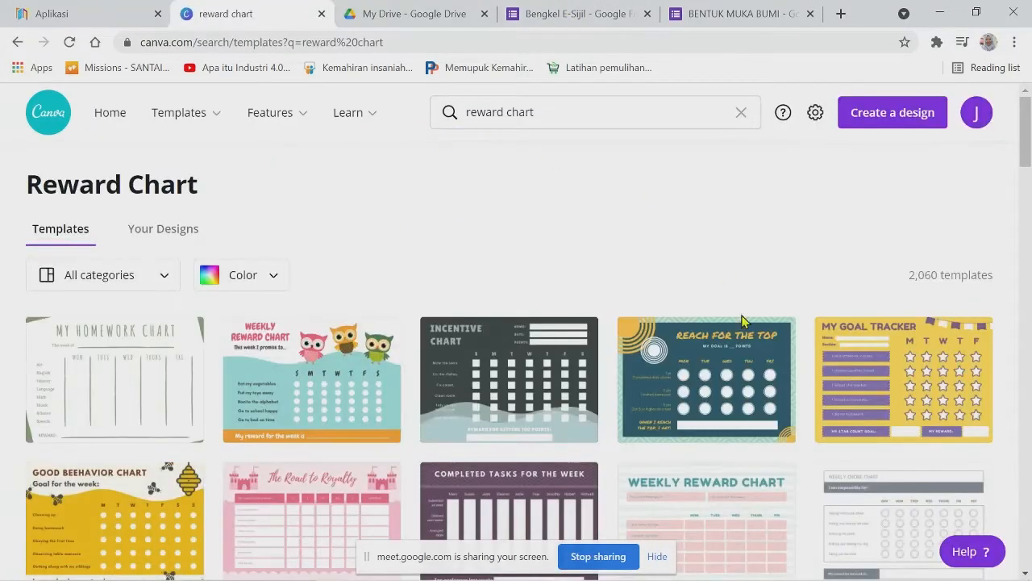
Browse the reward chart templates to find a suitable design for a star chart.
scroll(746, 387, "down", 3)
scroll(746, 417, "up", 3)
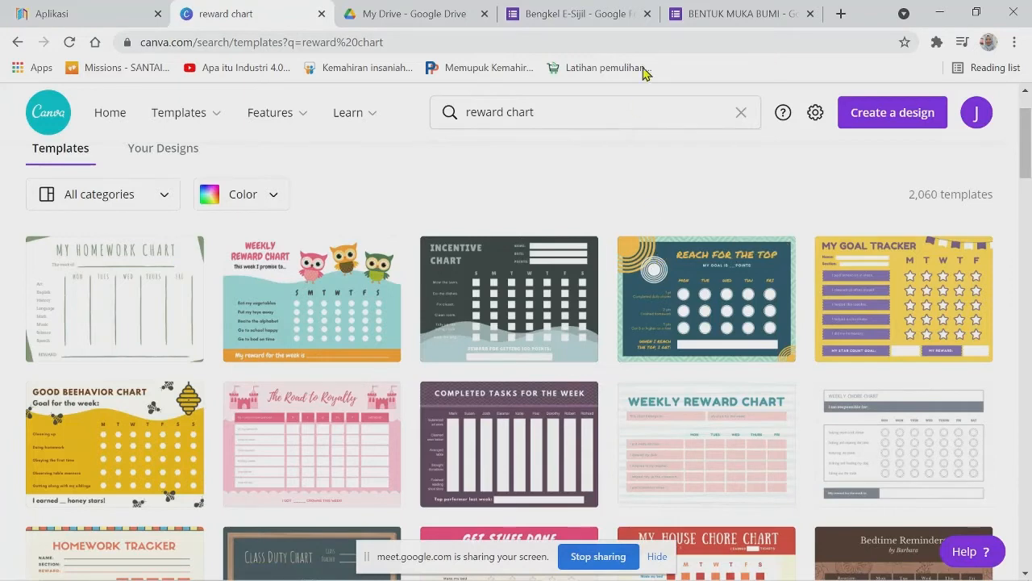
mouse_move(518, 579)
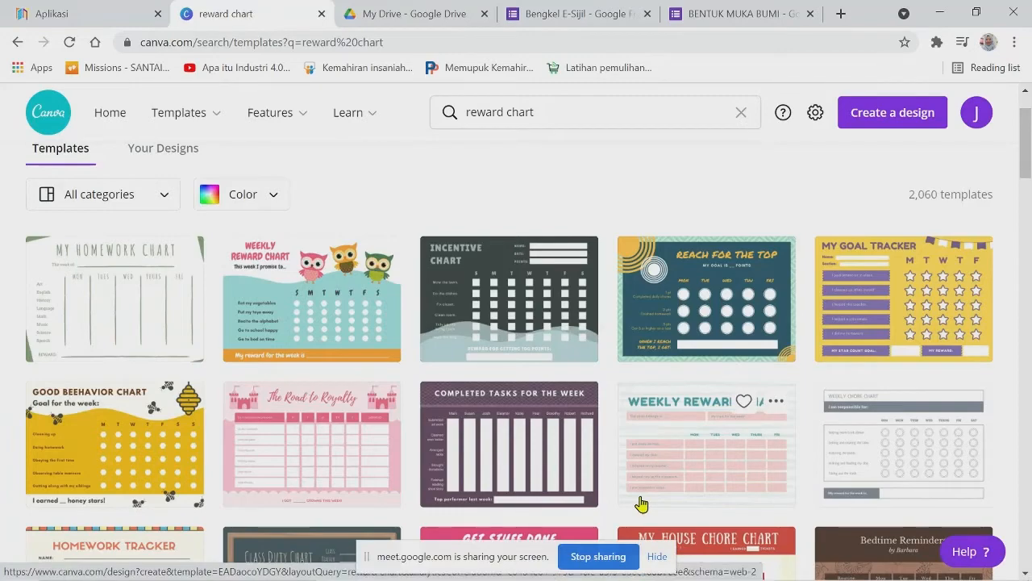
scroll(795, 295, "down", 2)
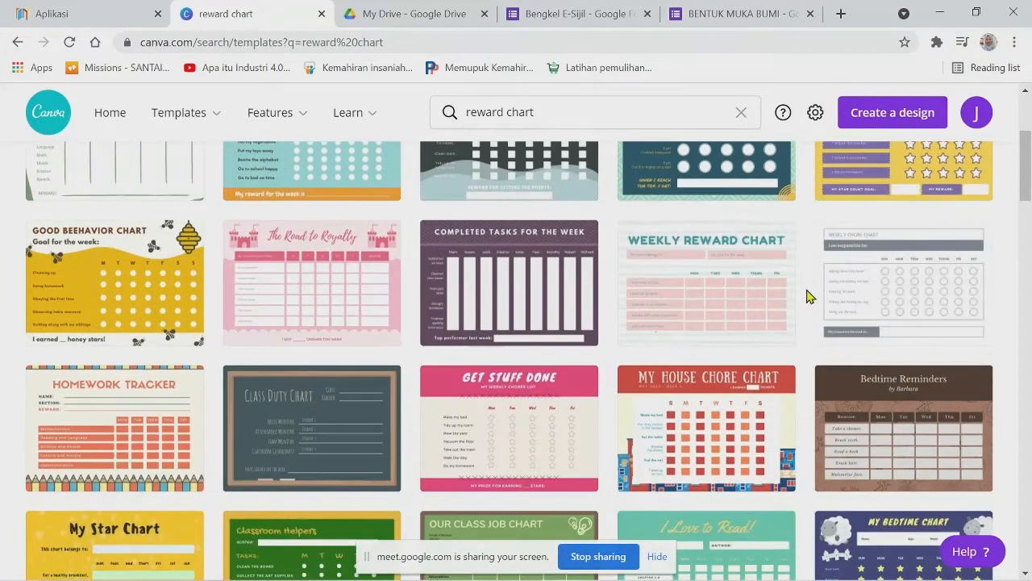
scroll(787, 375, "down", 2)
scroll(945, 304, "down", 2)
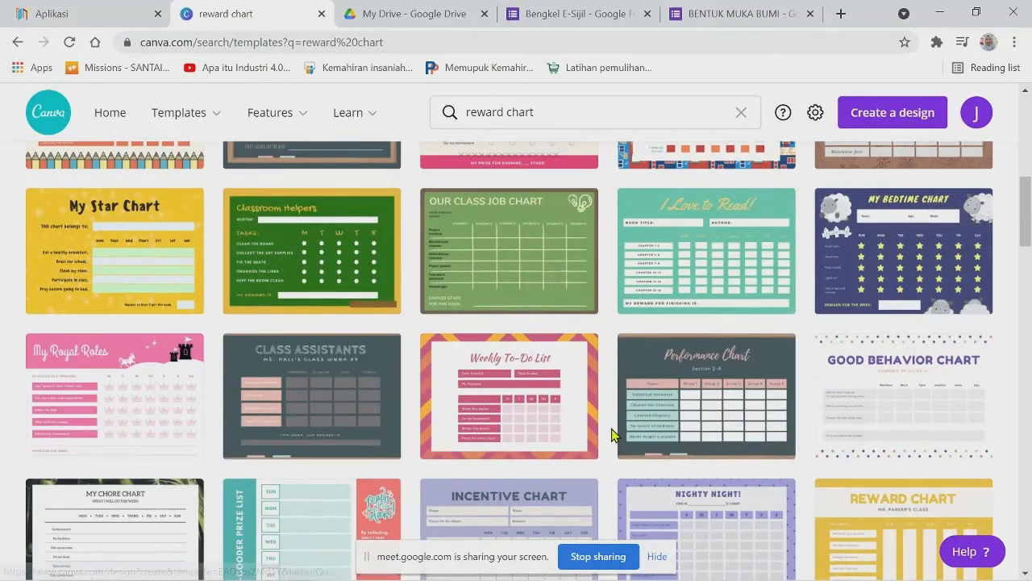
scroll(616, 430, "up", 4)
scroll(611, 435, "down", 2)
scroll(612, 436, "up", 3)
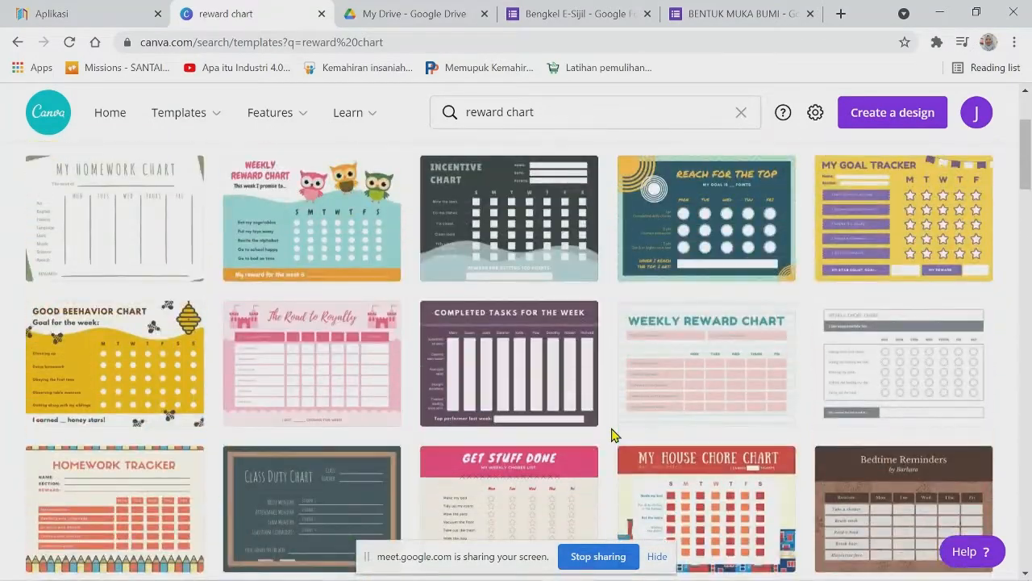
scroll(612, 435, "up", 2)
scroll(646, 403, "down", 9)
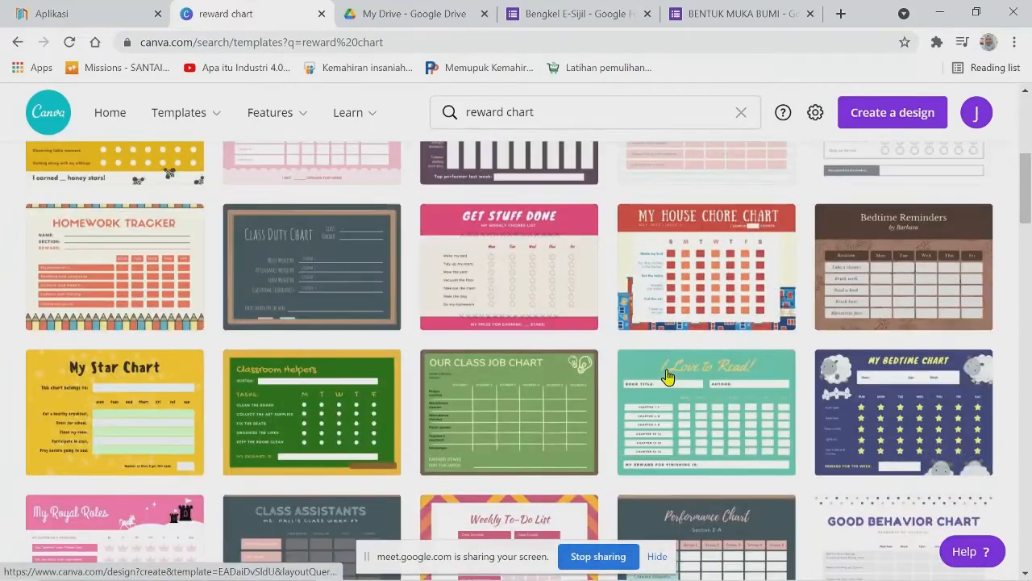
scroll(668, 377, "down", 3)
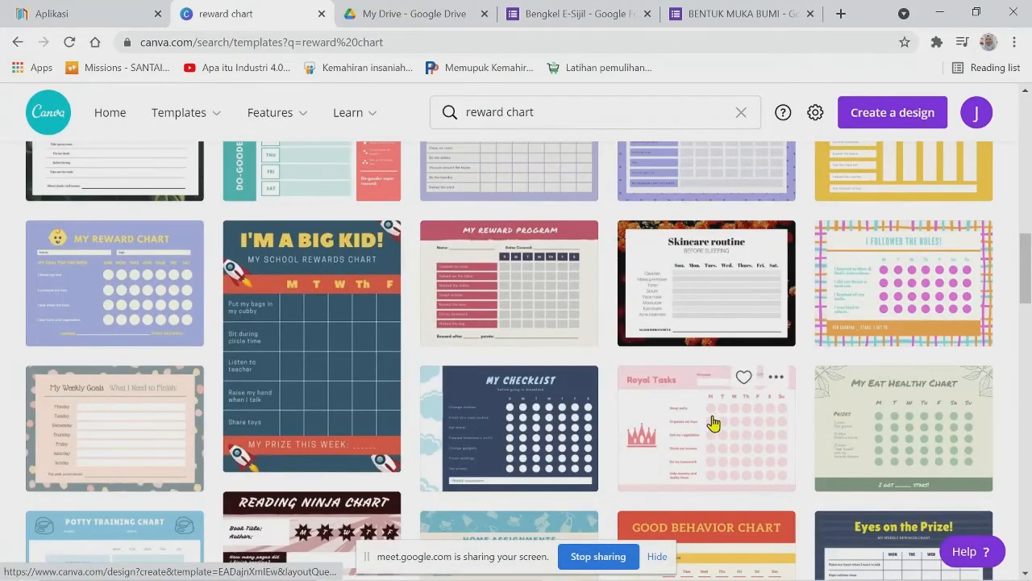
scroll(713, 423, "down", 3)
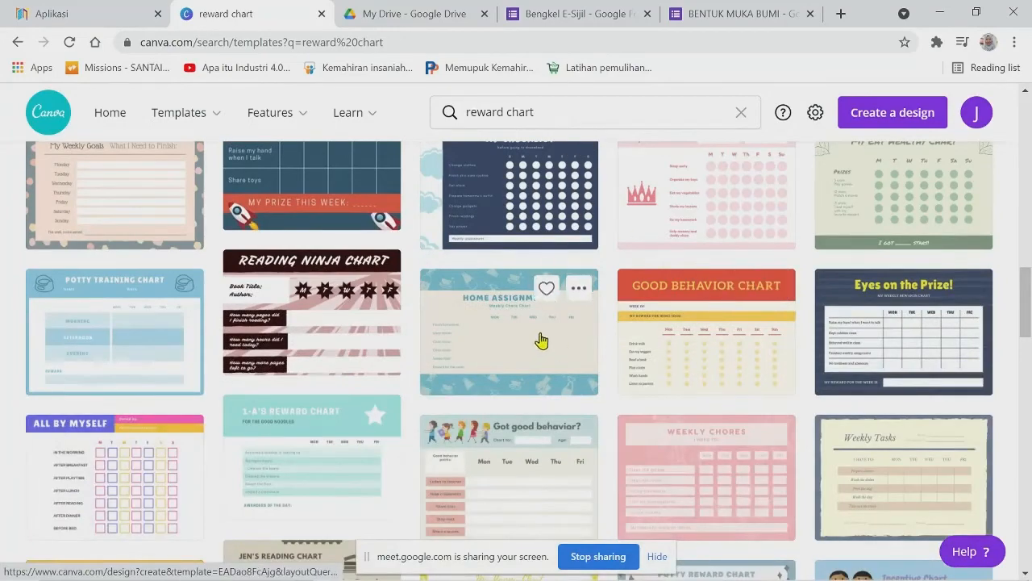
scroll(541, 340, "down", 10)
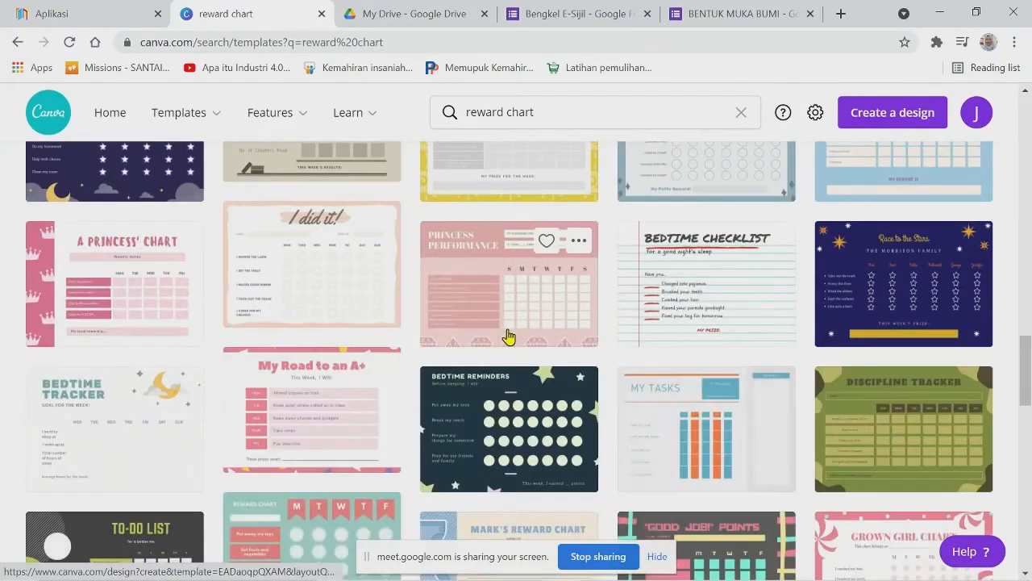
scroll(517, 347, "up", 2)
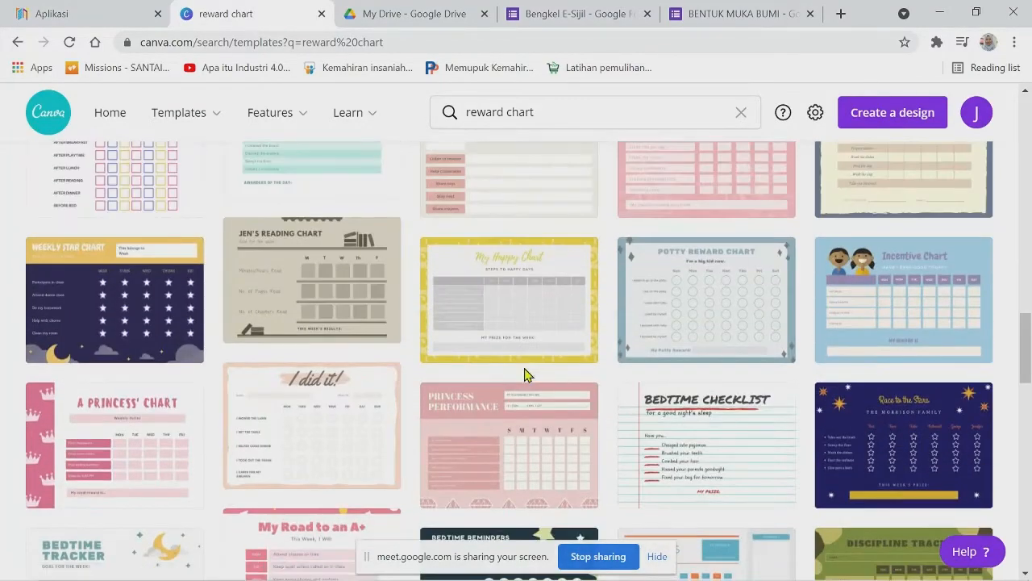
Open the Weekly Star Chart template for editing, collapse the side panel and check that a single star can be selected.
left_click(138, 297)
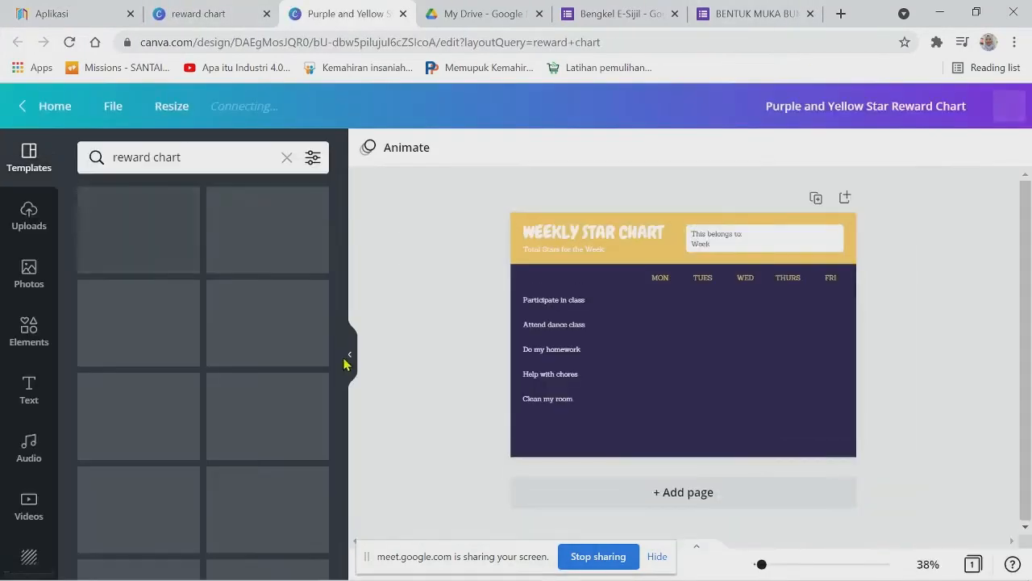
left_click(348, 361)
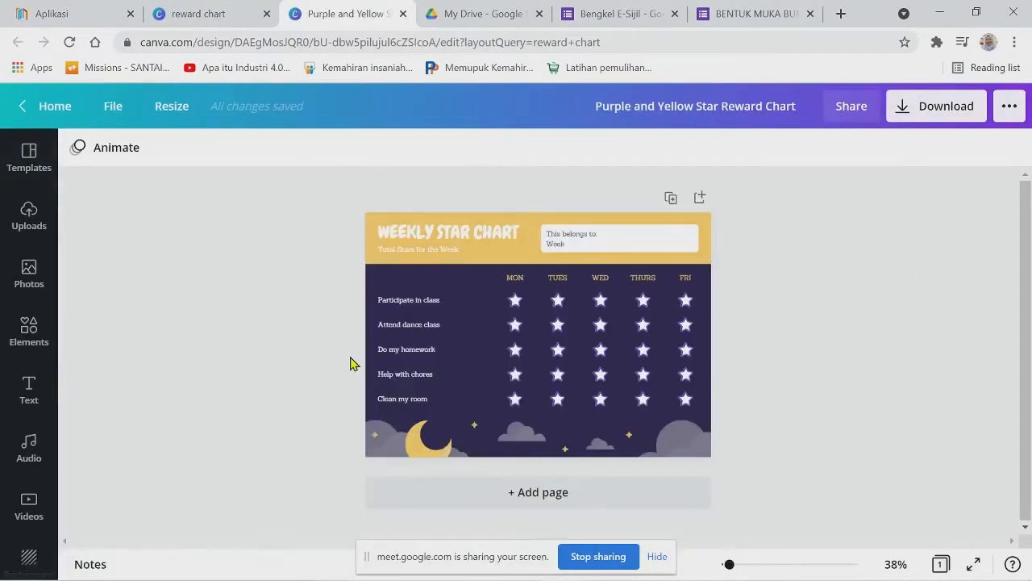
left_click(516, 301)
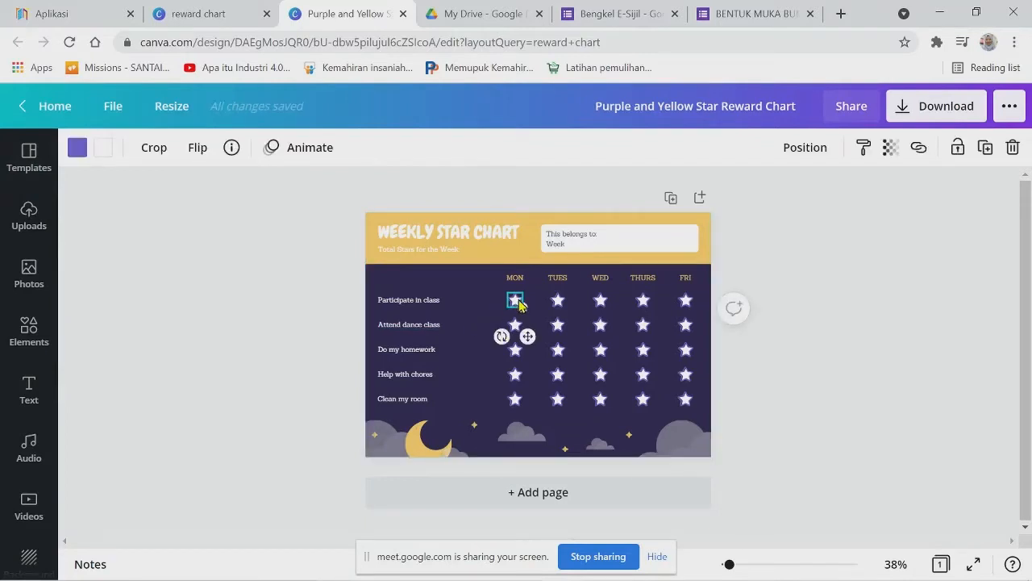
left_click(222, 295)
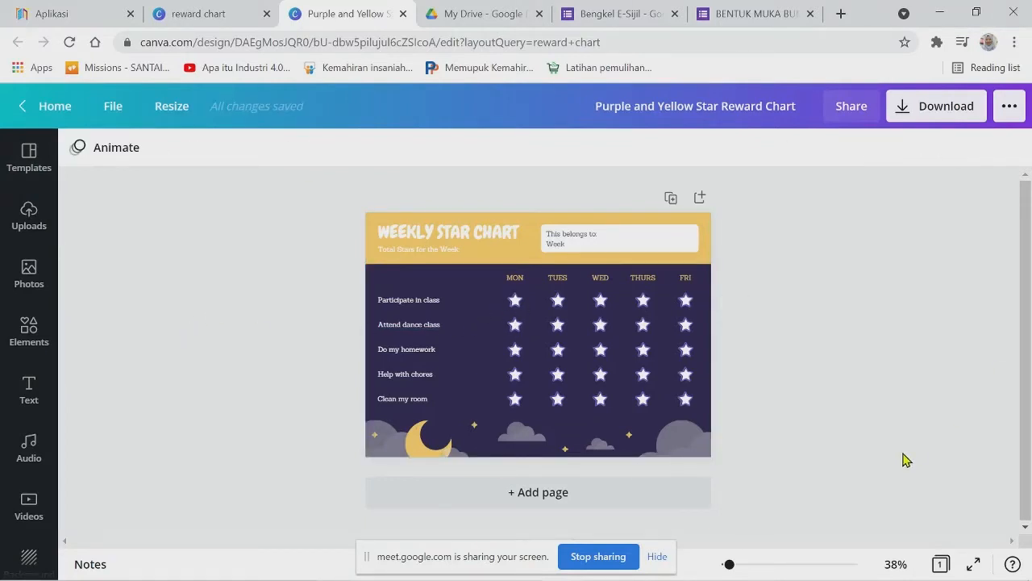
Delete the "This belongs to: / Week" text group and the white box behind it in the chart header.
left_click(516, 236)
left_click(525, 233)
left_click(576, 241)
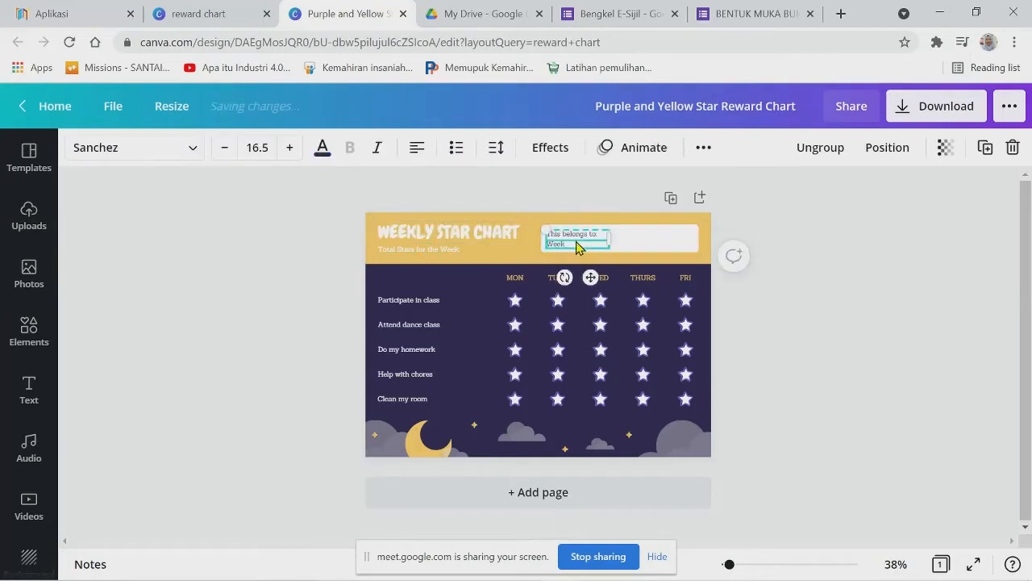
double_click(575, 242)
left_click(576, 243)
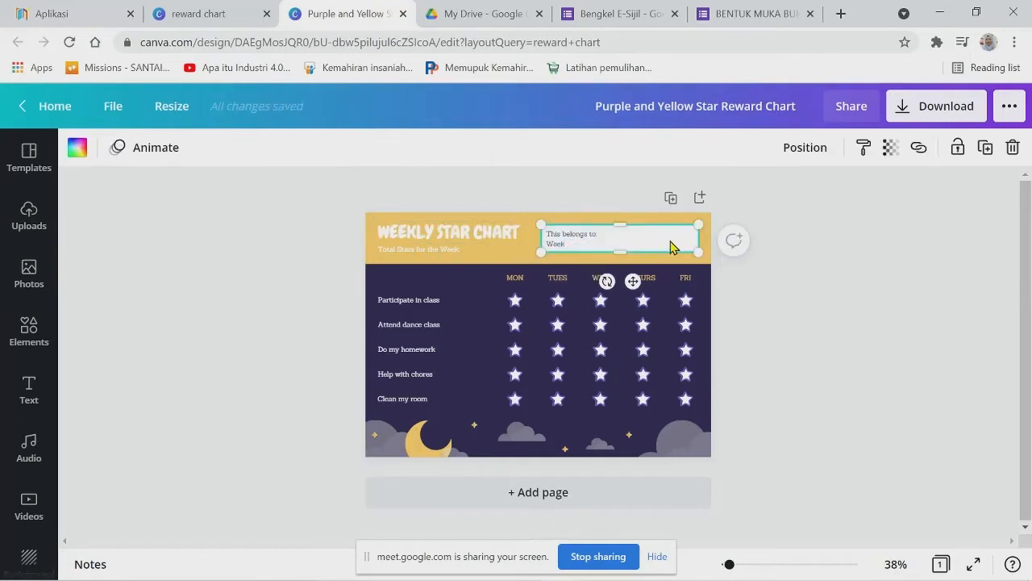
left_click(575, 244)
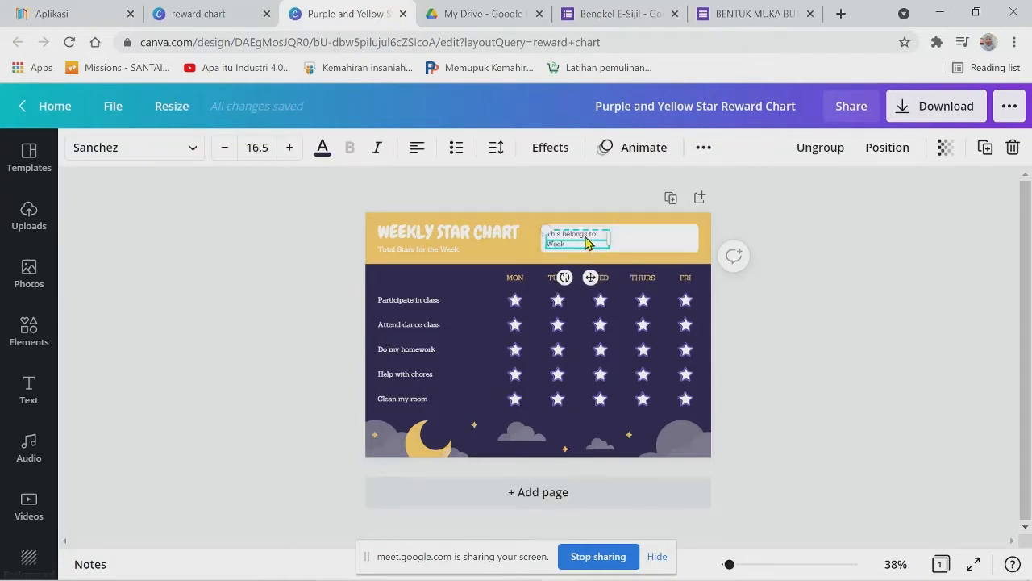
left_click(1013, 148)
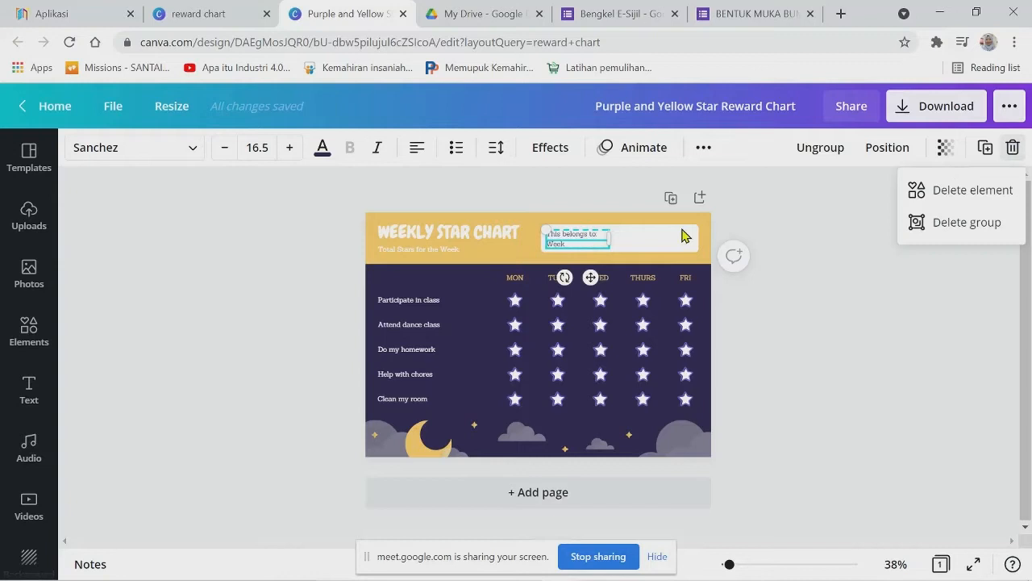
left_click(966, 222)
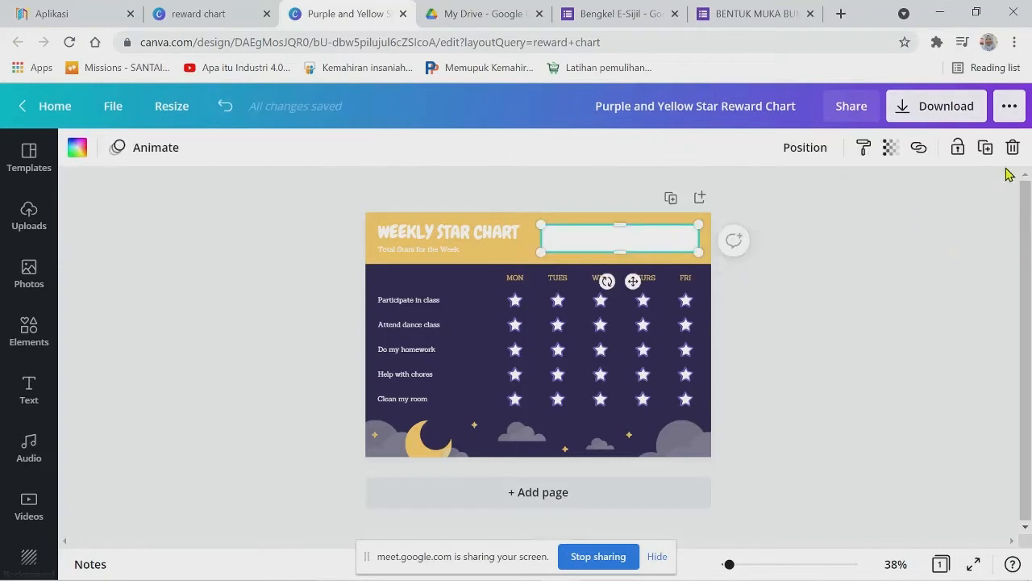
left_click(1013, 149)
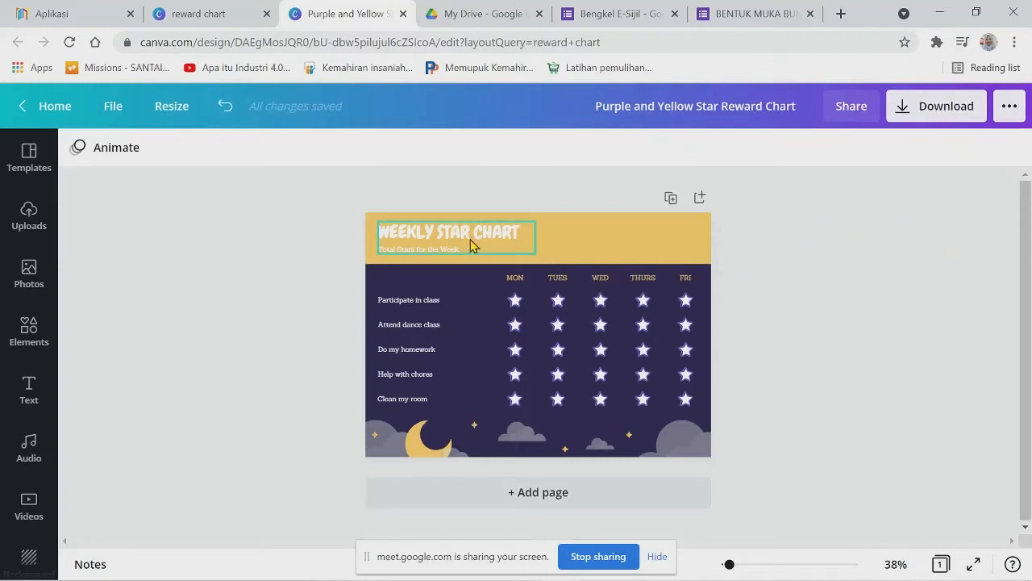
Replace the chart title with "PAPAN GANJARAN SUBJEK SAINS" and widen its text box so the title fits on one line.
double_click(516, 233)
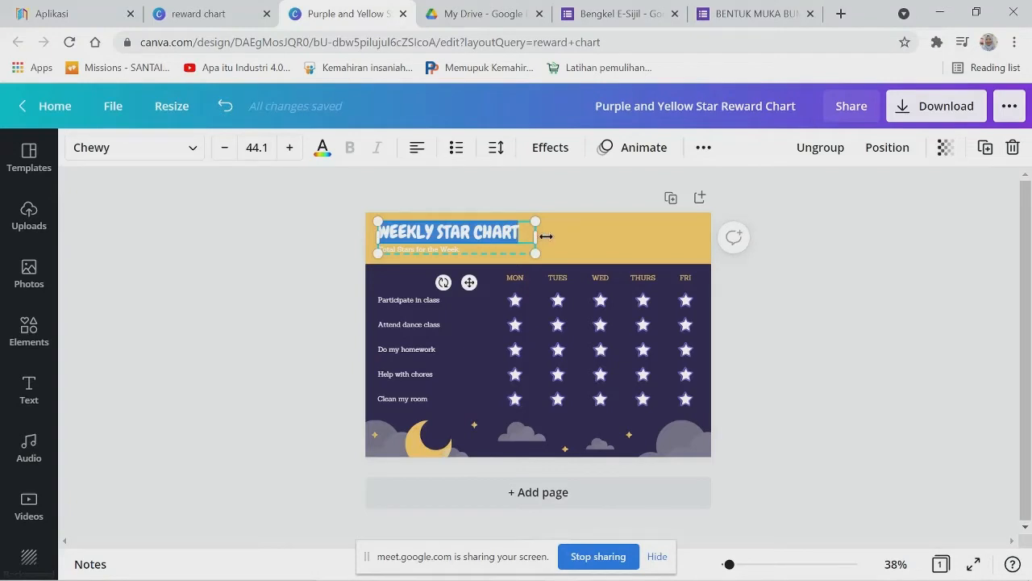
type("PAPAN")
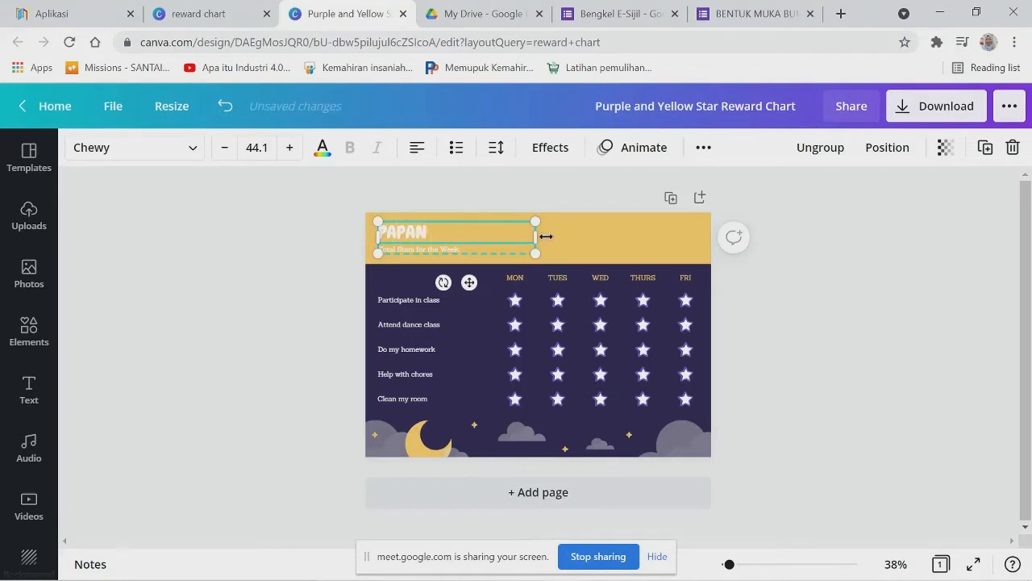
type(" GANJARAN")
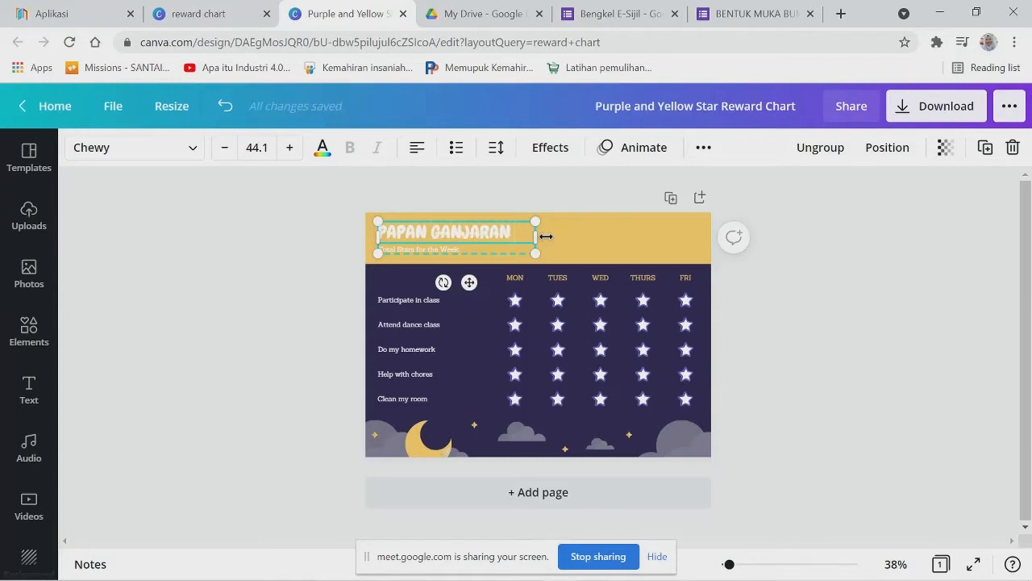
type(" SUBJEK")
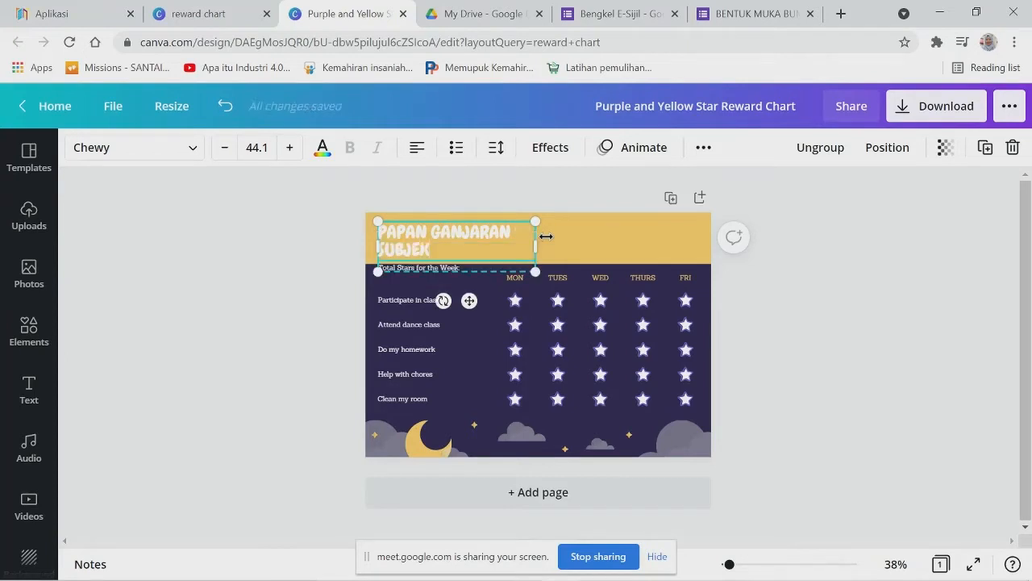
type(" SAINS")
left_click_drag(542, 248, 633, 244)
Replace the subtitle under the chart title with "Pemenang Bulan Ini".
double_click(487, 248)
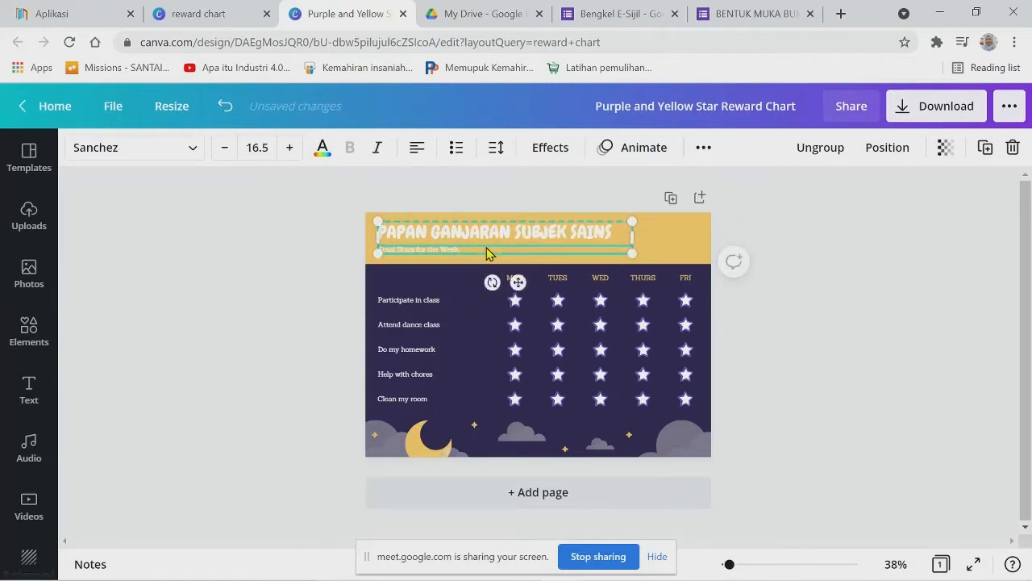
key("BackSpace")
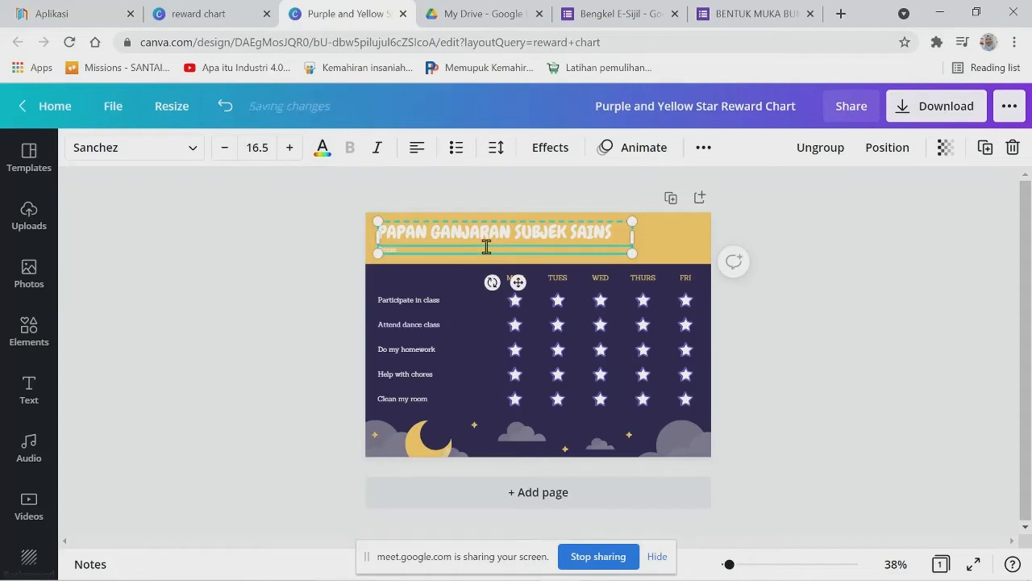
type("Pemenang Bul")
type("an J")
key("BackSpace")
type("i")
Change the subtitle's text colour to black, using the document colours.
left_click_drag(486, 246, 376, 244)
left_click(322, 146)
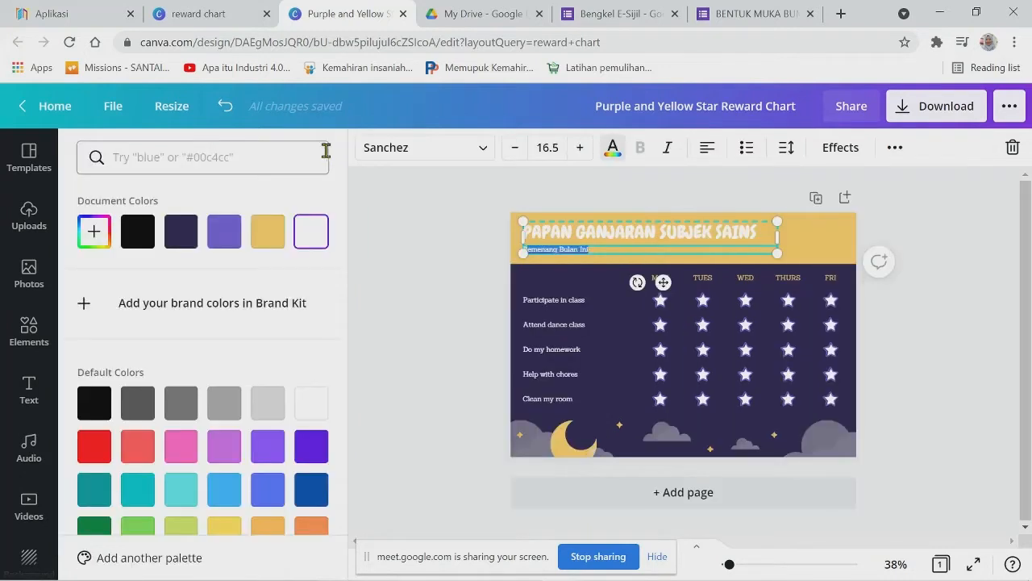
left_click(137, 231)
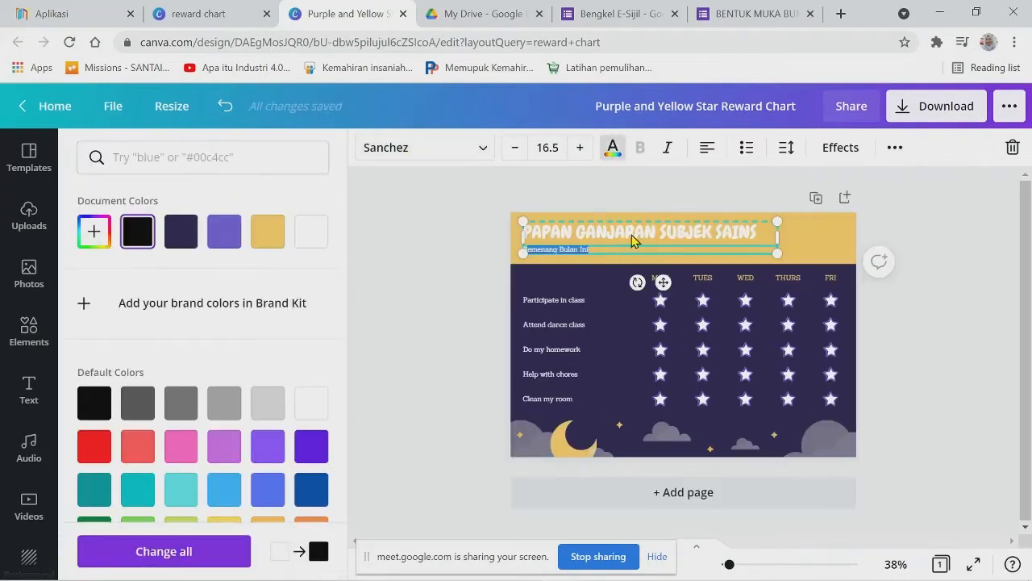
left_click(633, 236)
left_click(430, 269)
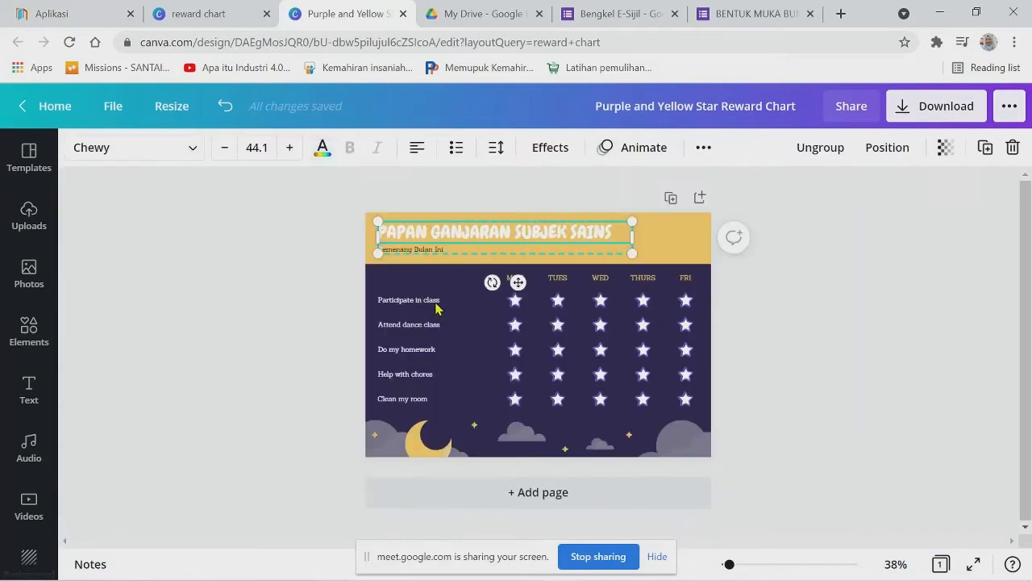
left_click(561, 288)
left_click(513, 279)
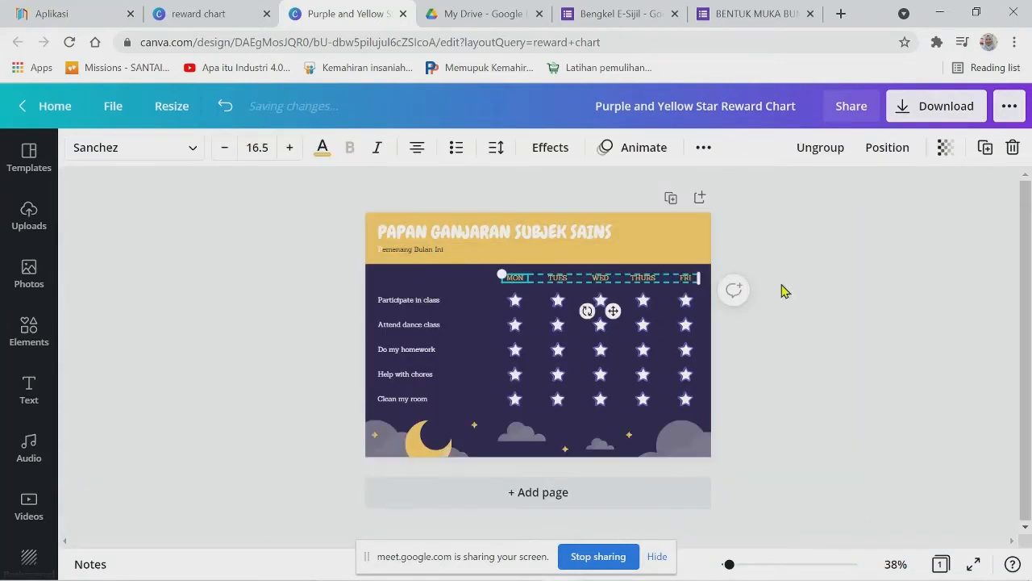
left_click(800, 311)
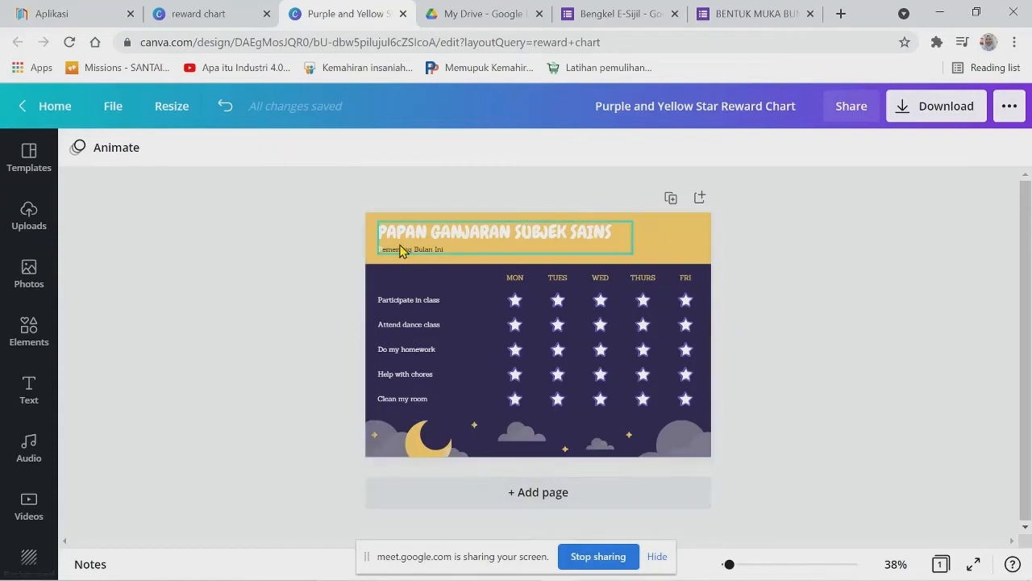
left_click(394, 324)
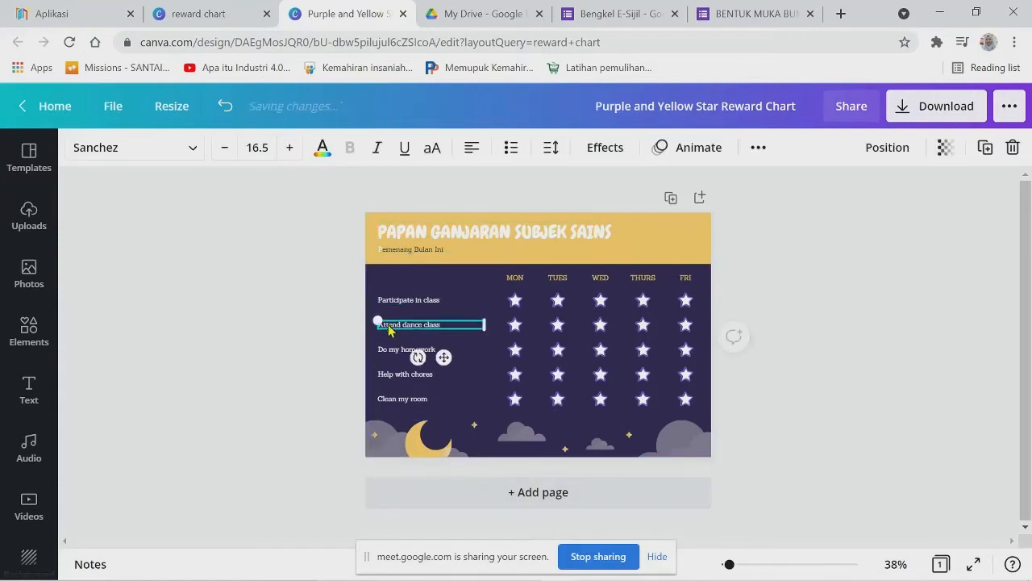
left_click(317, 329)
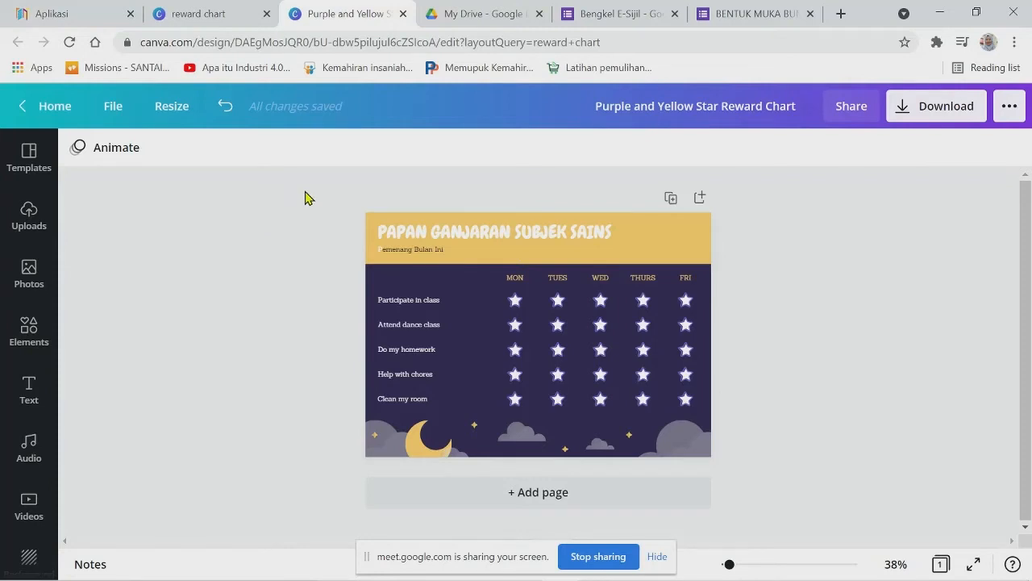
left_click(377, 253)
left_click(285, 305)
Delete the four activity labels below "Participate in class" together.
left_click_drag(270, 292, 420, 409)
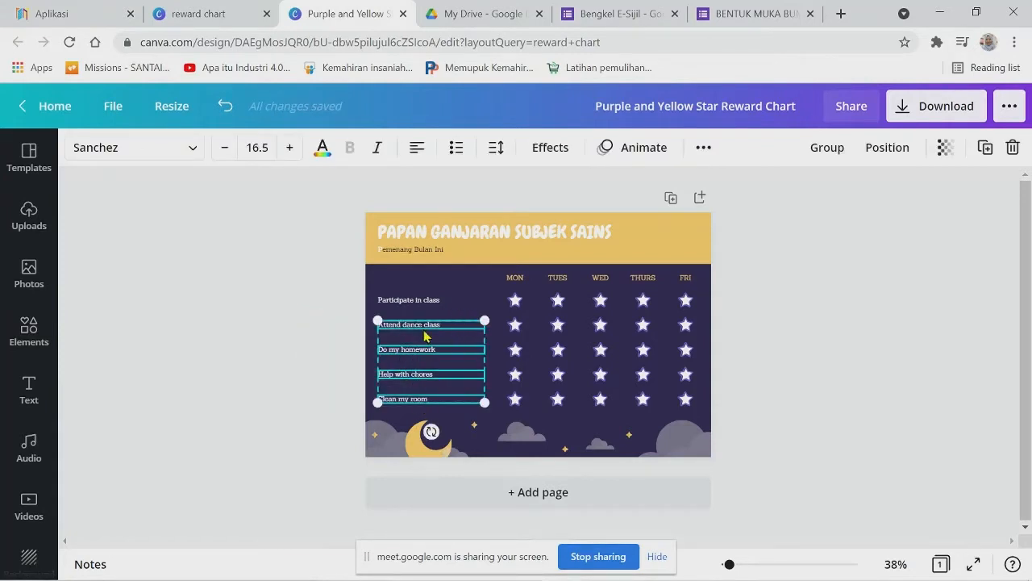
mouse_move(418, 340)
left_mouse_down()
mouse_move(384, 336)
mouse_move(425, 334)
left_mouse_up()
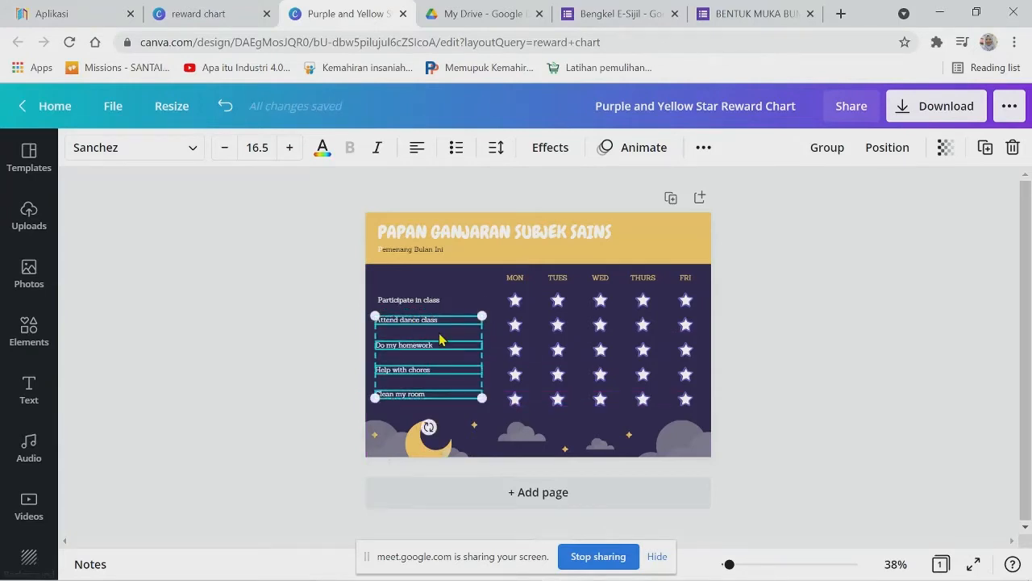
left_click(1013, 148)
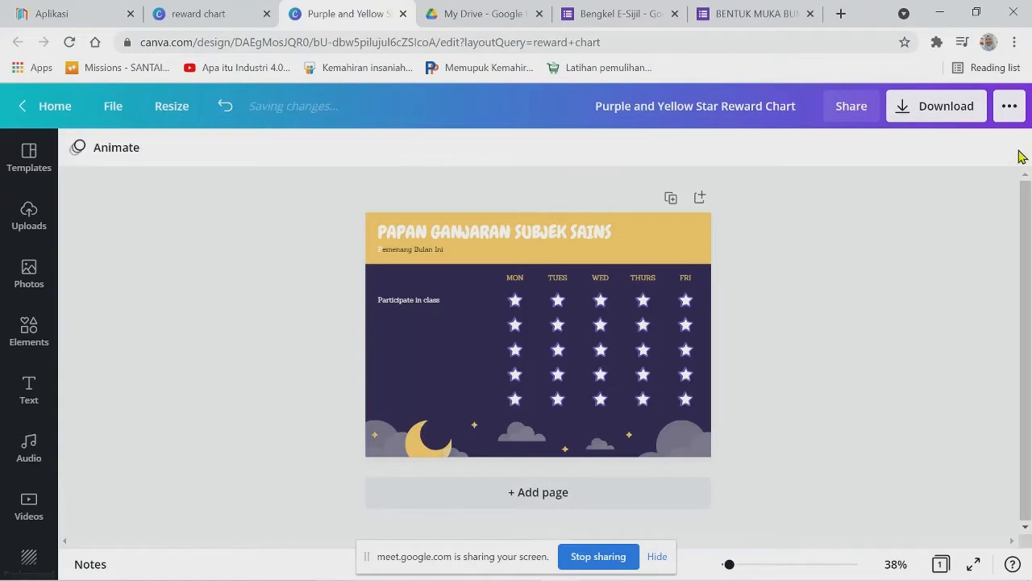
Rename the five weekday column headings as M1, M2, M3, M4 and M5.
left_click(520, 282)
double_click(520, 278)
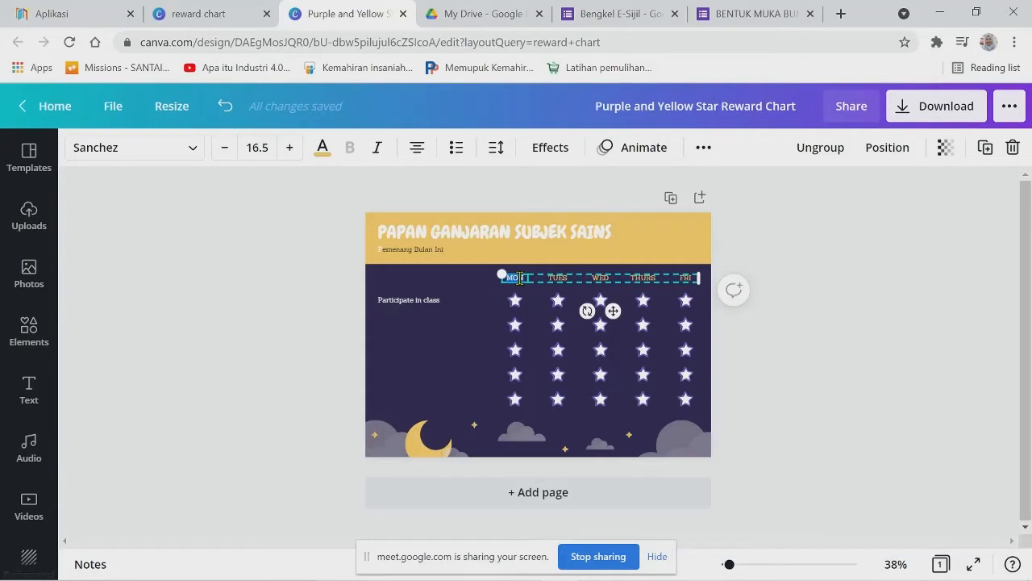
type("ISN")
key("BackSpace")
key("BackSpace")
key("BackSpace")
type("M")
double_click(610, 278)
type("M3")
double_click(646, 280)
type("M4")
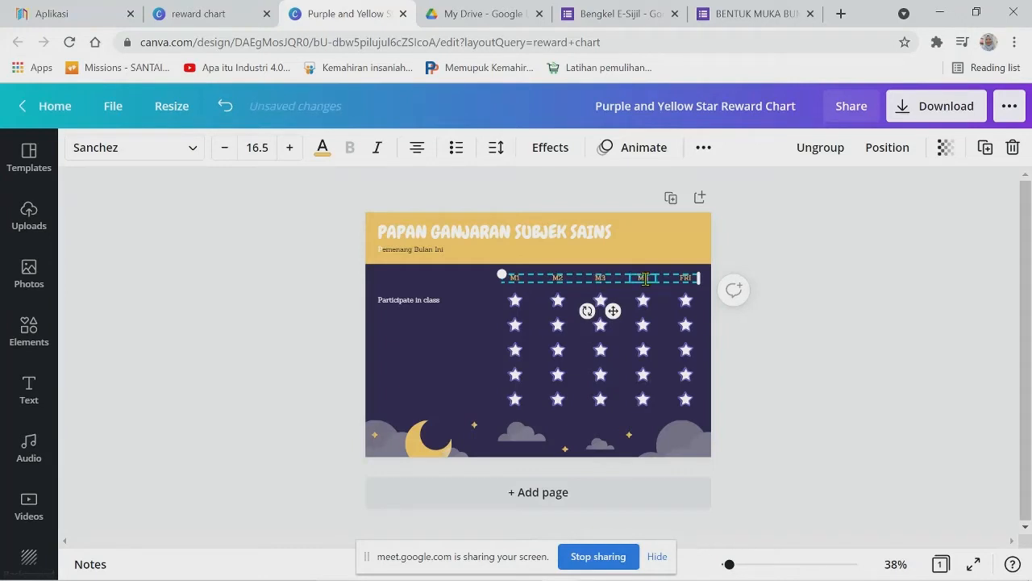
type("M5")
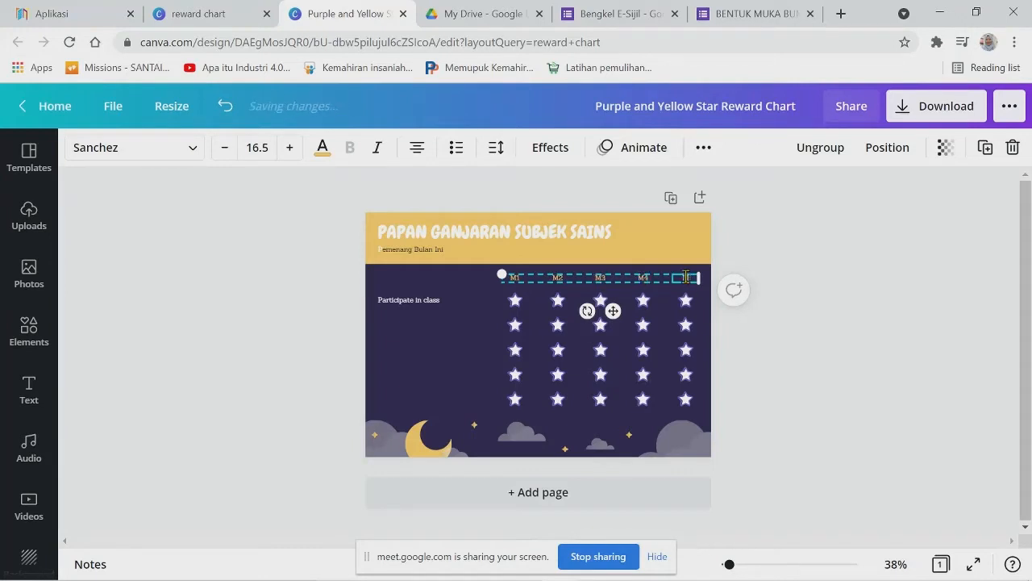
left_click(779, 351)
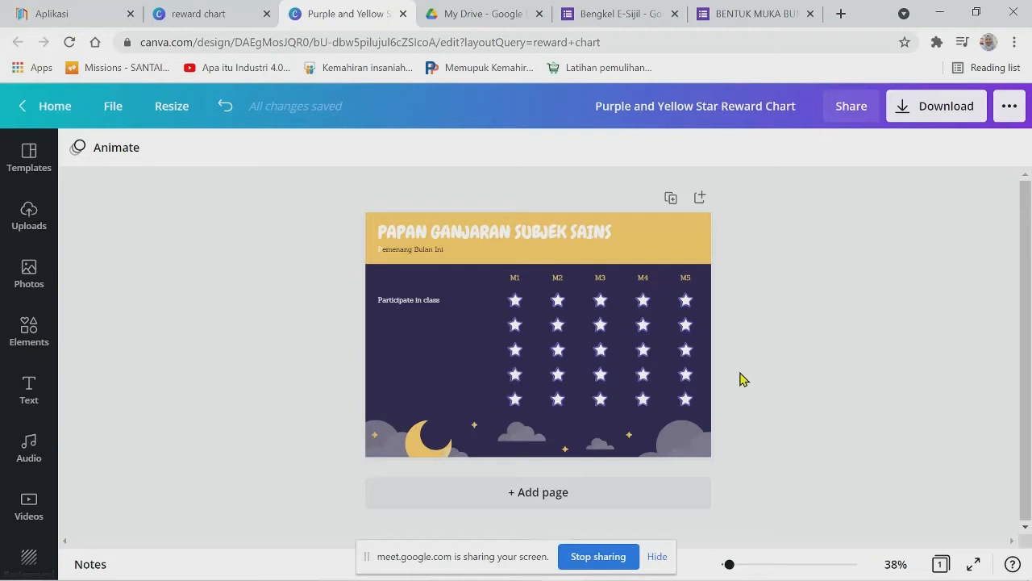
Switch to the student name list in Word and copy the first seven students' names.
left_click(414, 302)
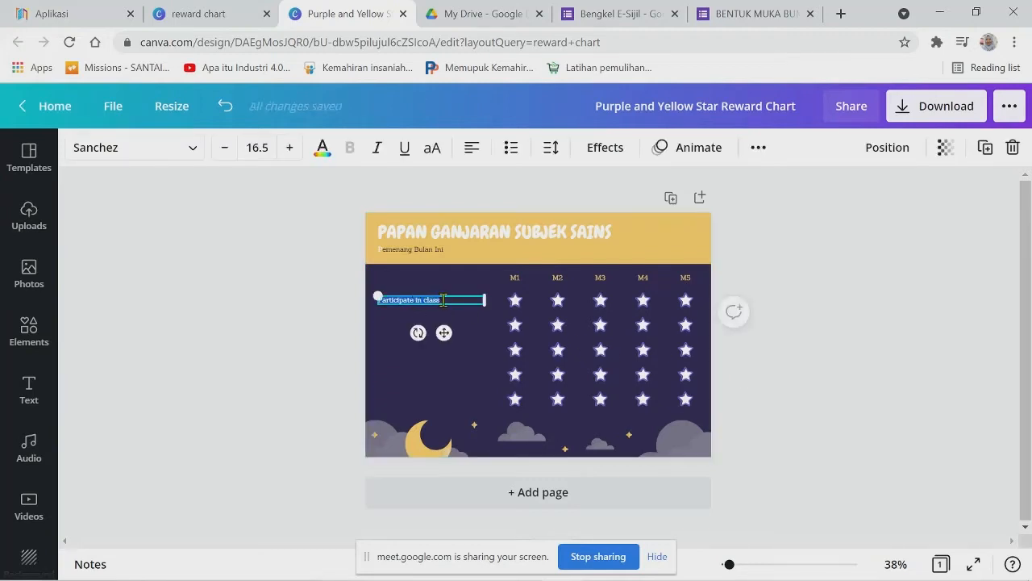
left_click(443, 300)
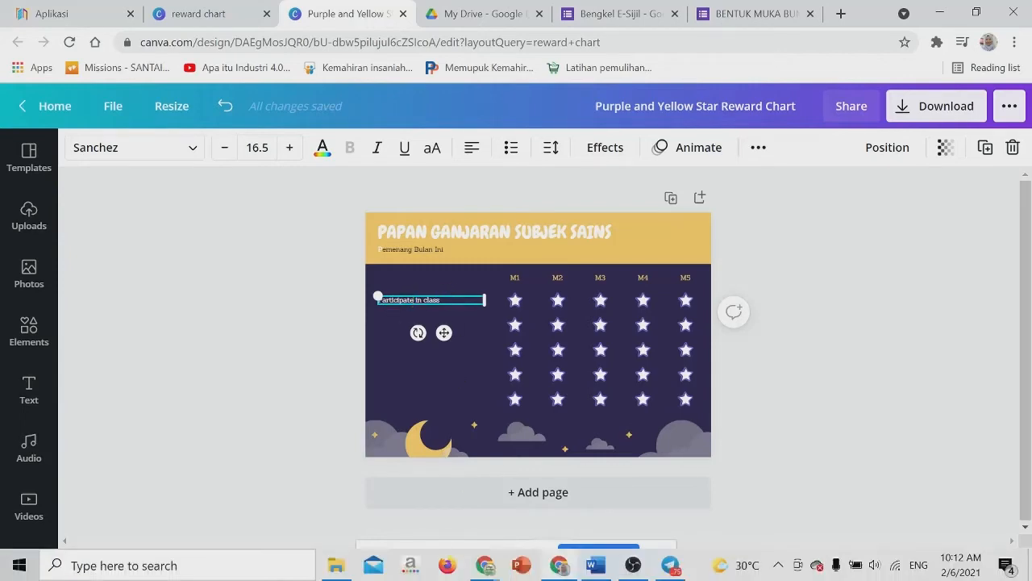
left_click(597, 569)
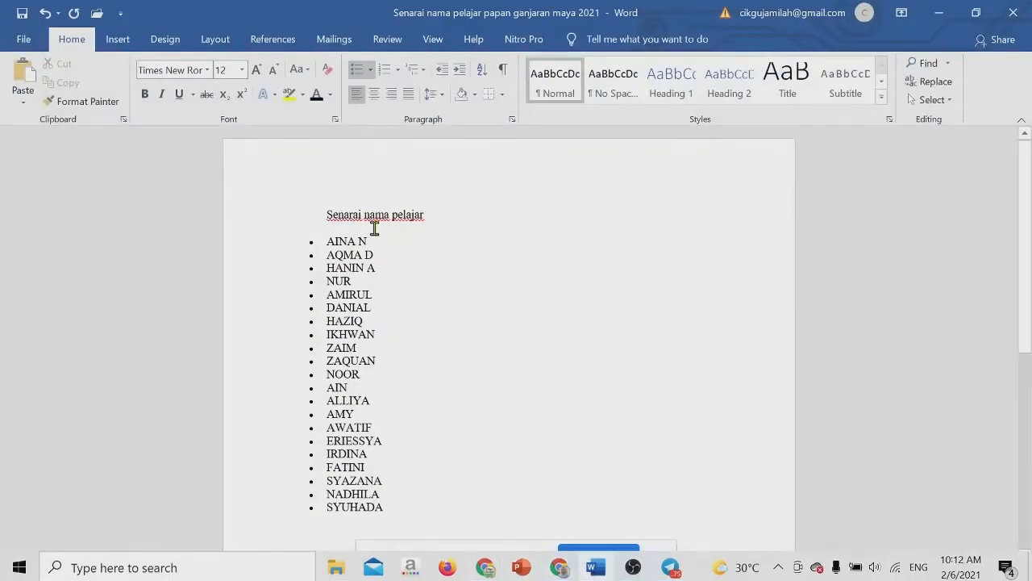
left_click_drag(326, 241, 380, 321)
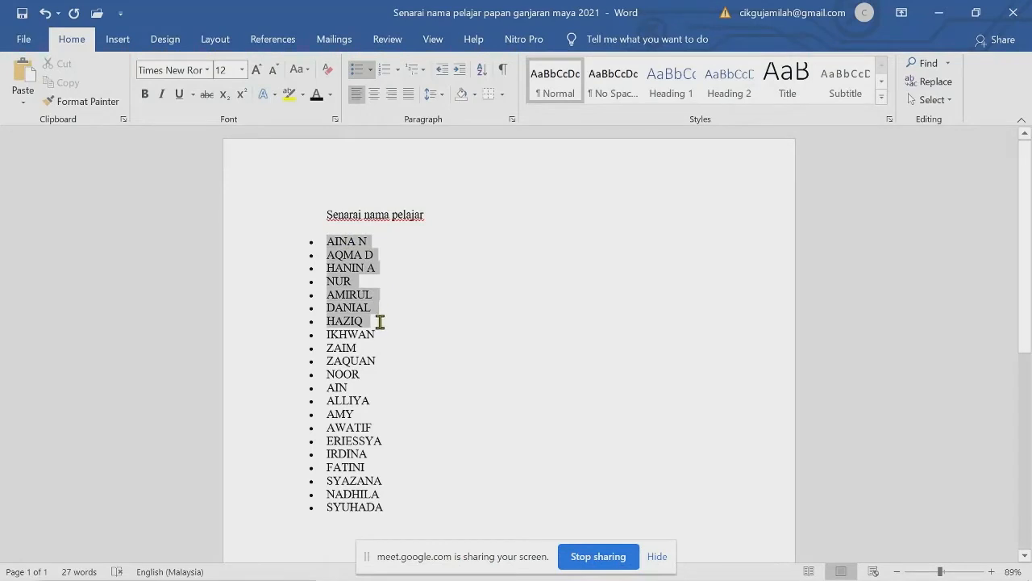
right_click(334, 317)
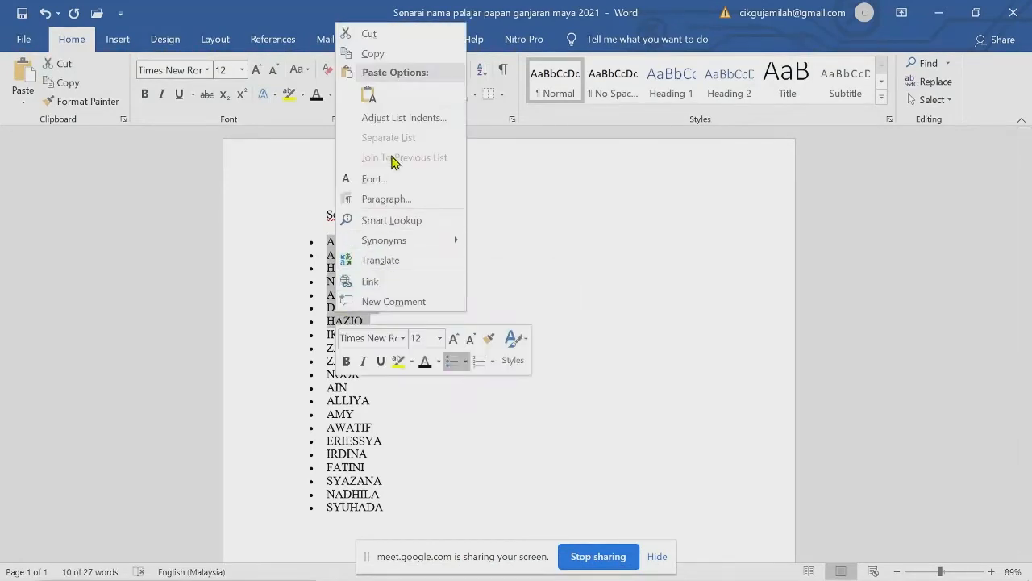
left_click(396, 55)
Switch back to the Canva reward chart and replace the "Participate in class" label with the copied student names.
mouse_move(581, 576)
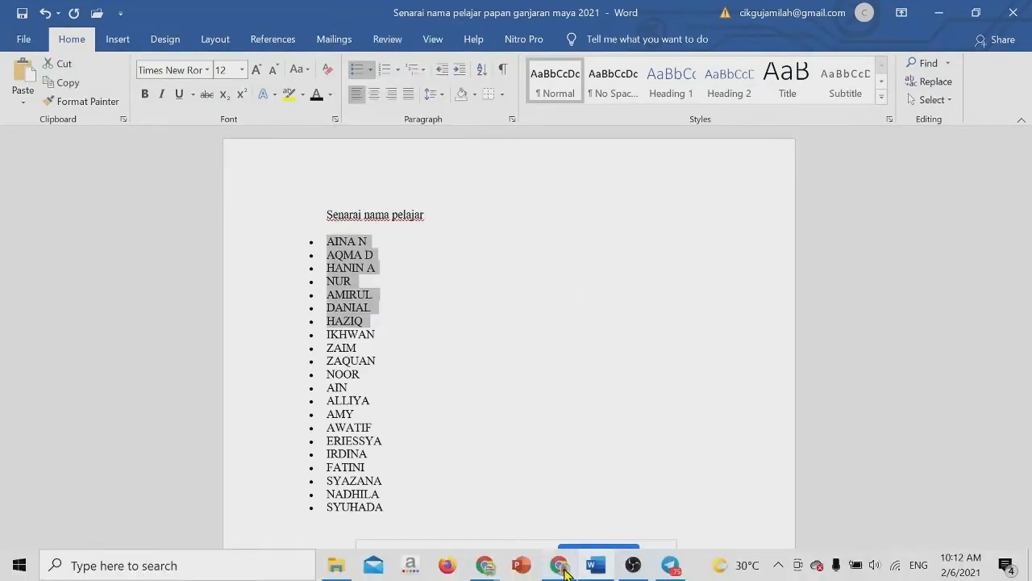
left_click(489, 568)
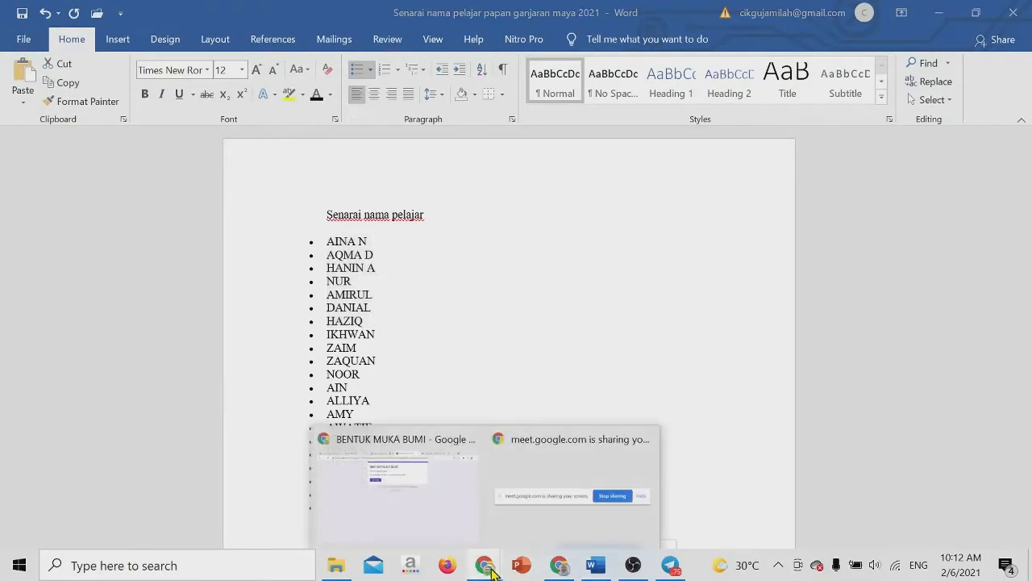
left_click(559, 564)
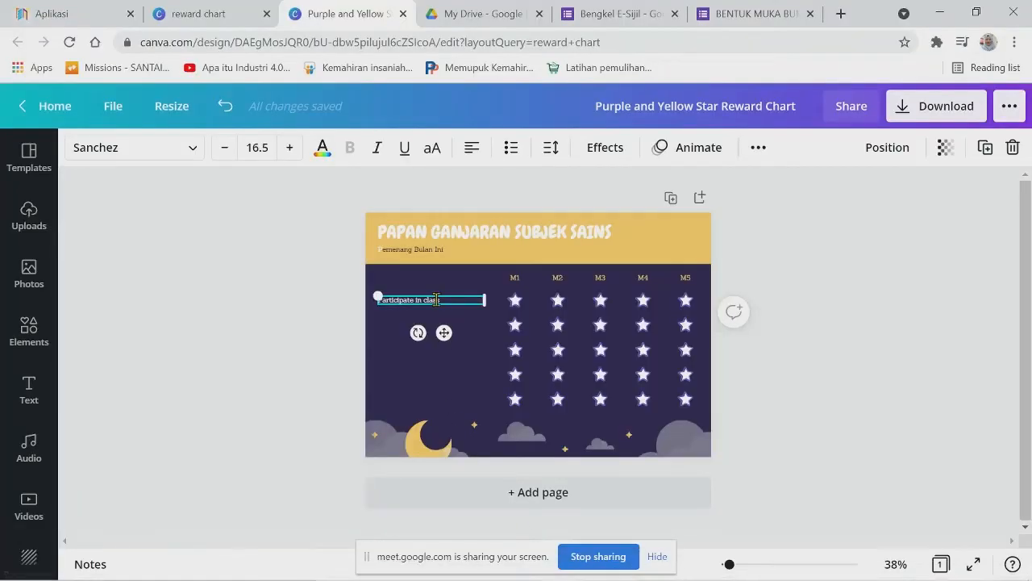
left_click_drag(444, 300, 379, 299)
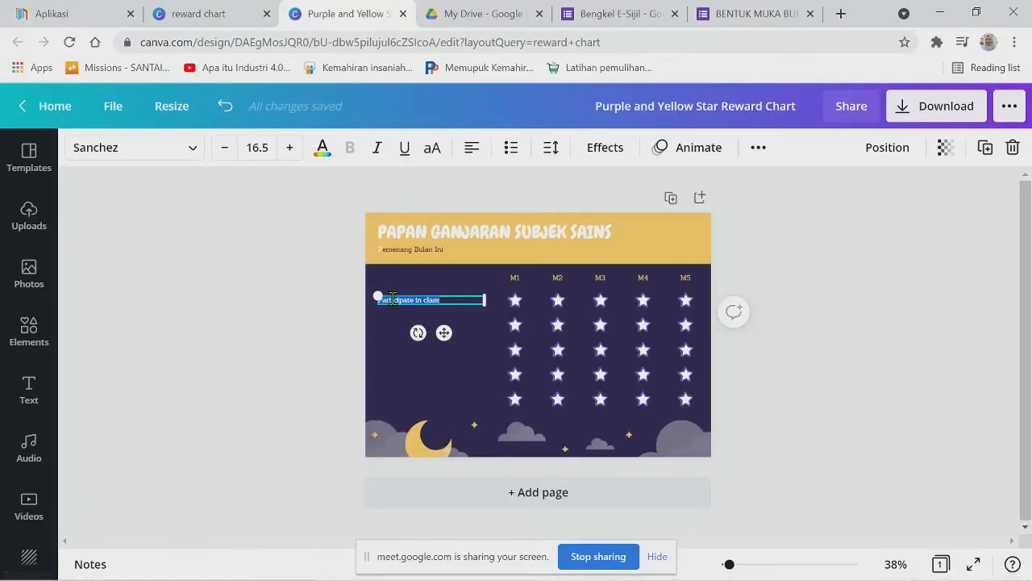
right_click(393, 298)
left_click(432, 379)
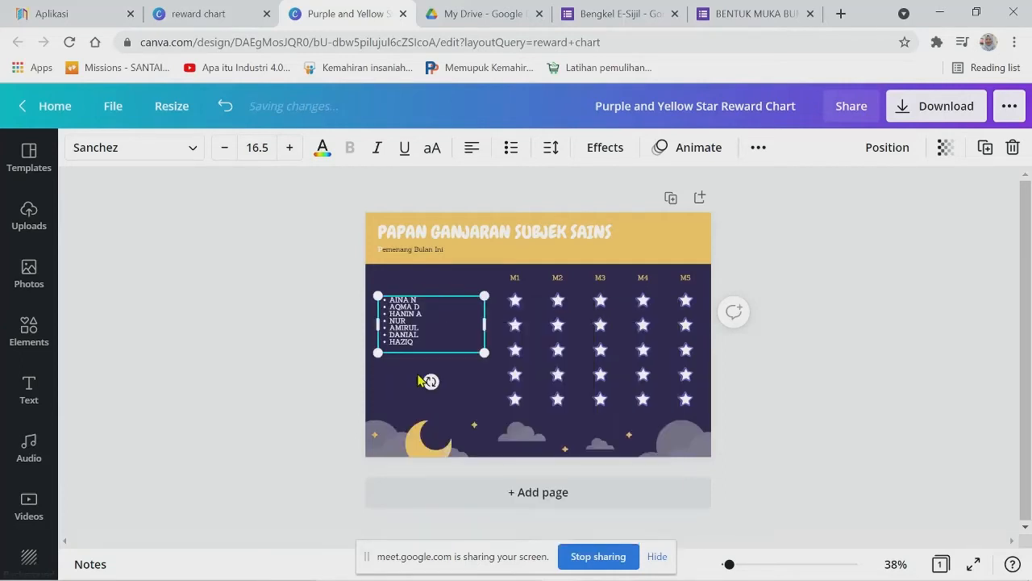
Enlarge the pasted name list to font size 37.5 and slightly increase its line spacing.
left_click_drag(484, 352, 618, 470)
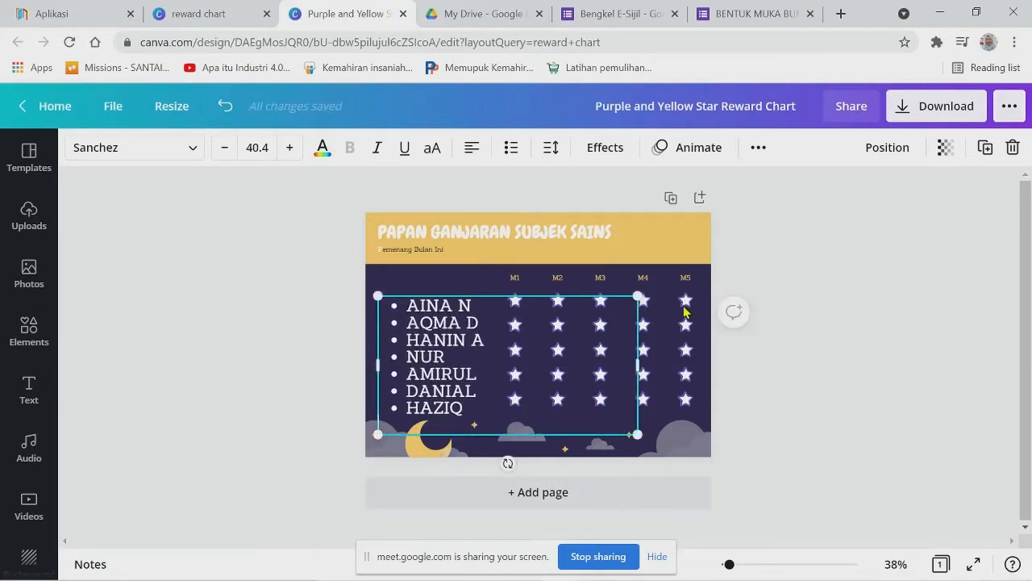
left_click_drag(637, 433, 618, 424)
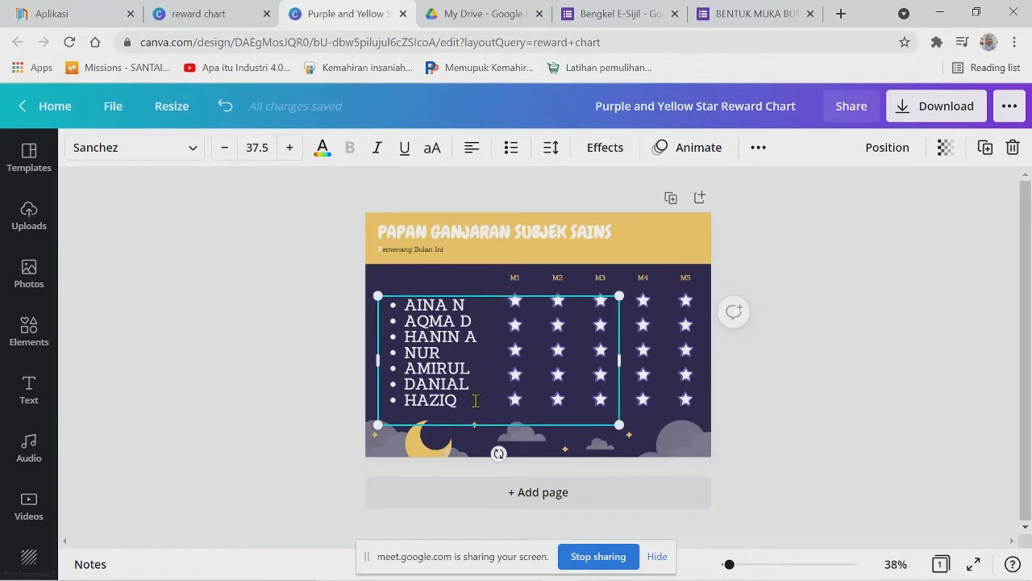
left_click_drag(475, 401, 377, 308)
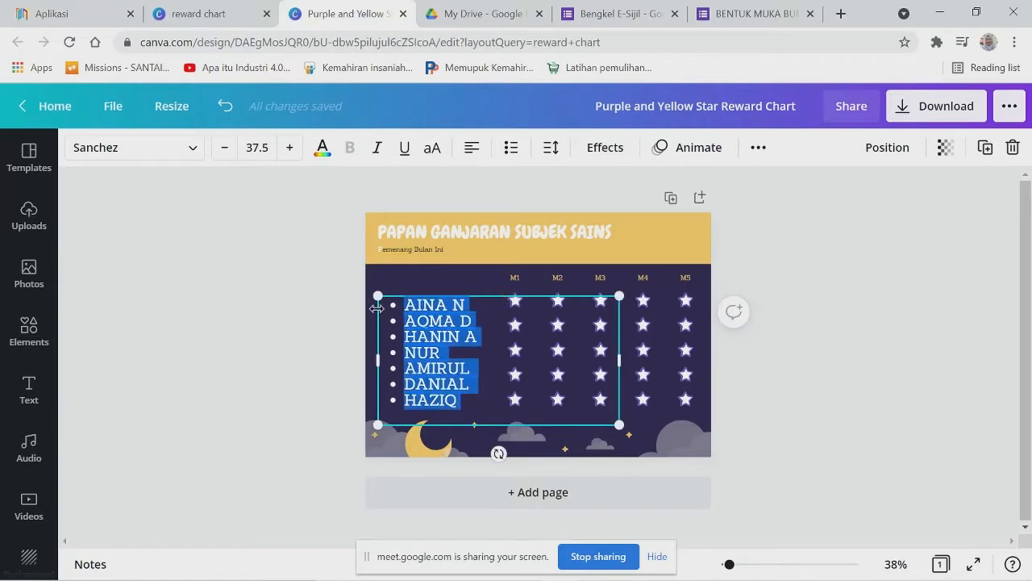
left_click(551, 147)
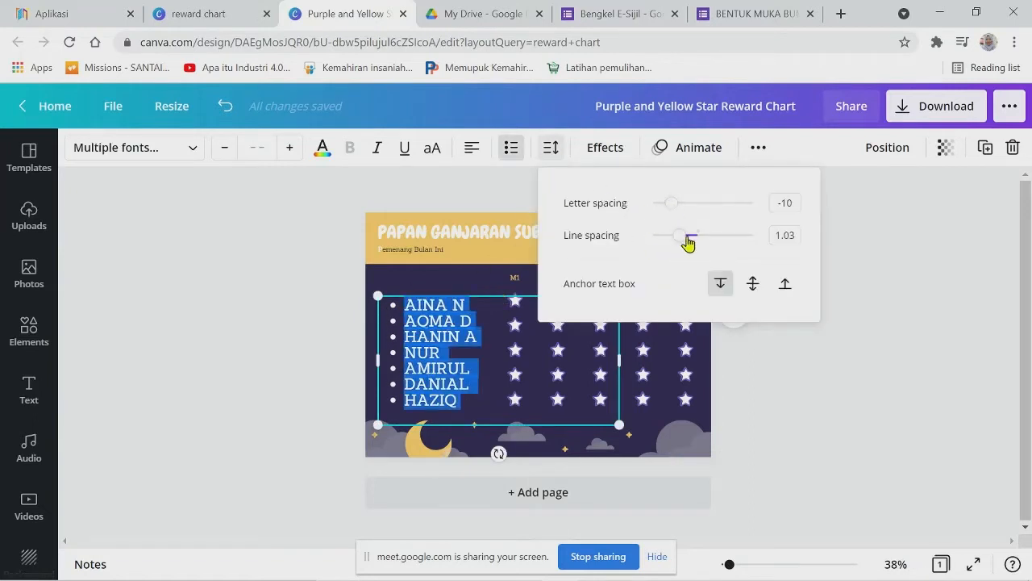
left_click(672, 203)
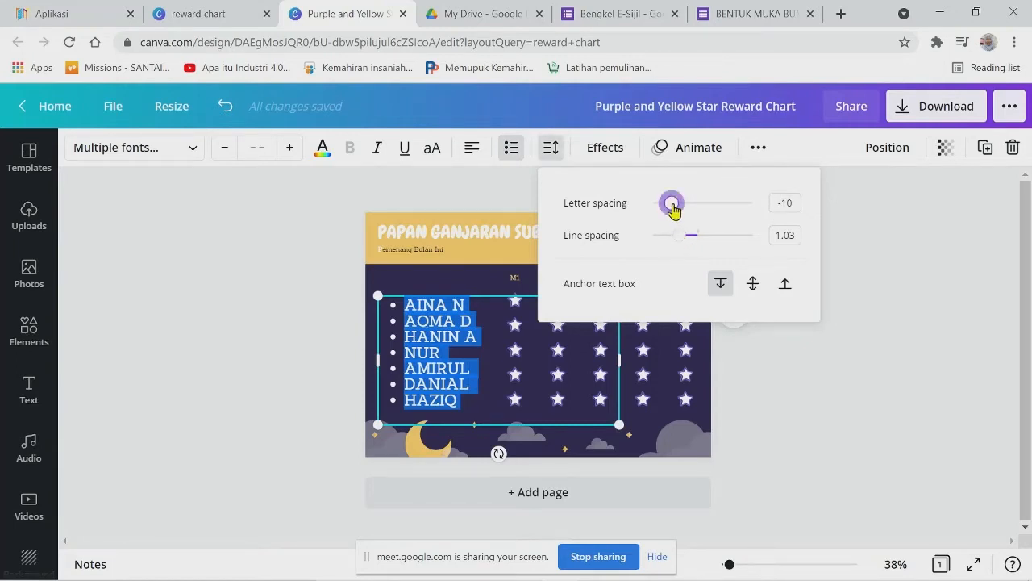
left_click_drag(672, 203, 684, 240)
left_click(904, 387)
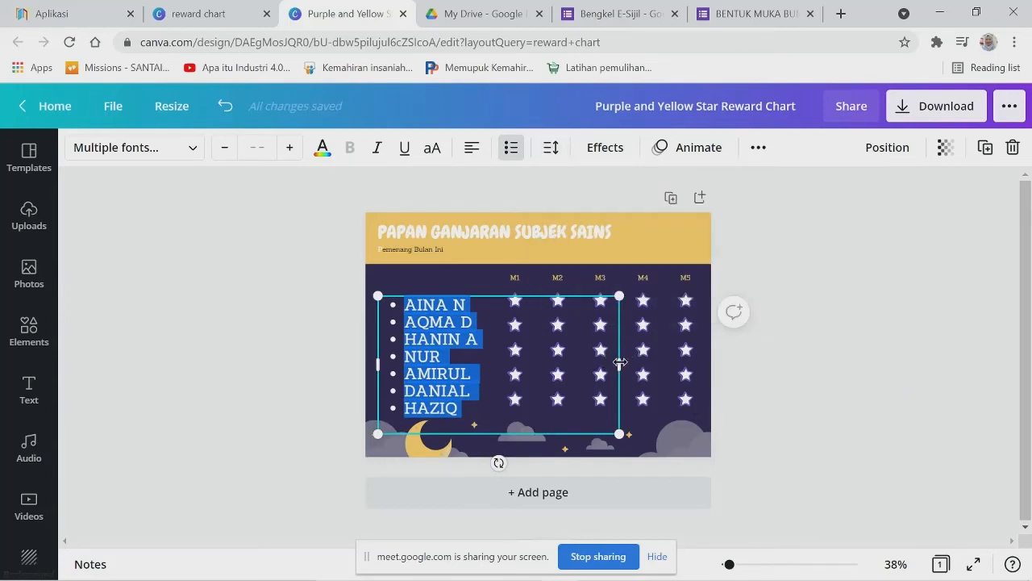
Narrow the name list's text box to clear the star columns and delete its first two names.
left_click_drag(602, 356, 492, 357)
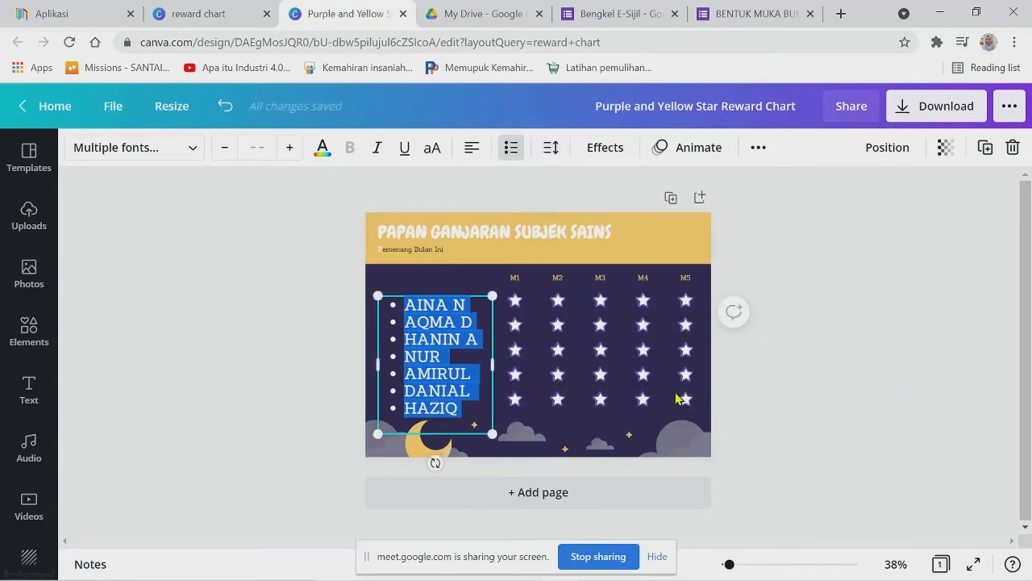
left_click(479, 364)
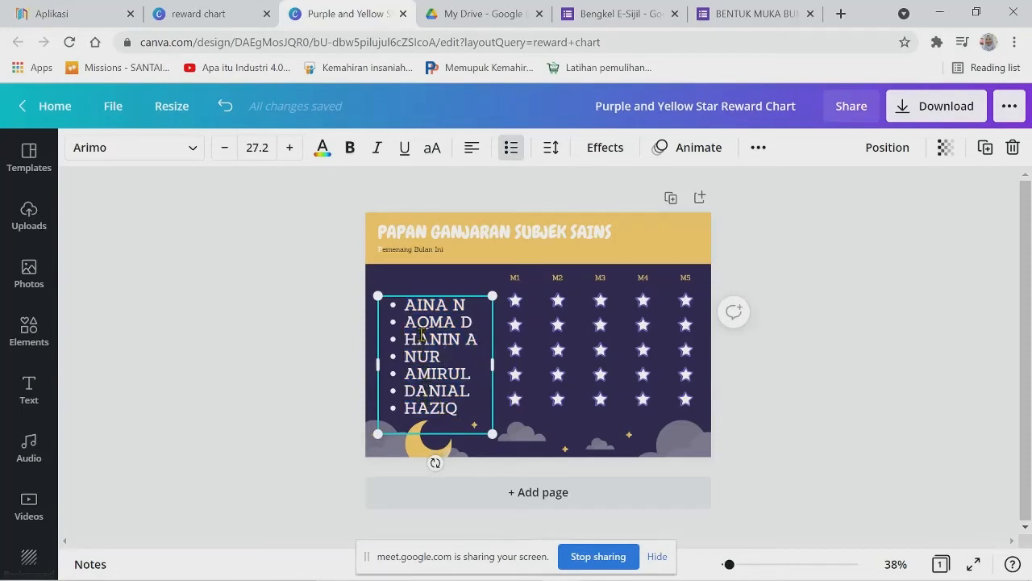
left_click_drag(483, 322, 389, 304)
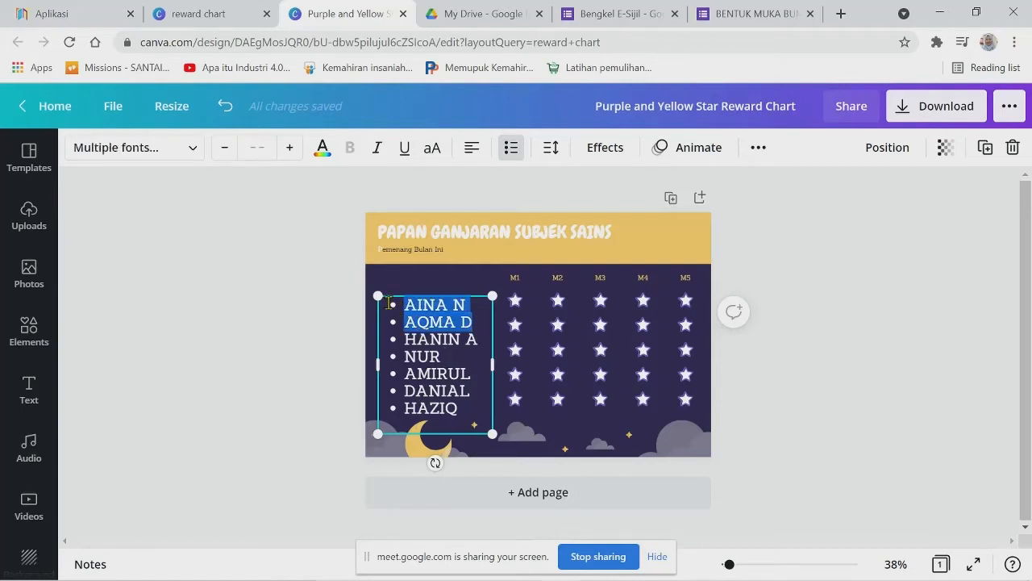
key("BackSpace")
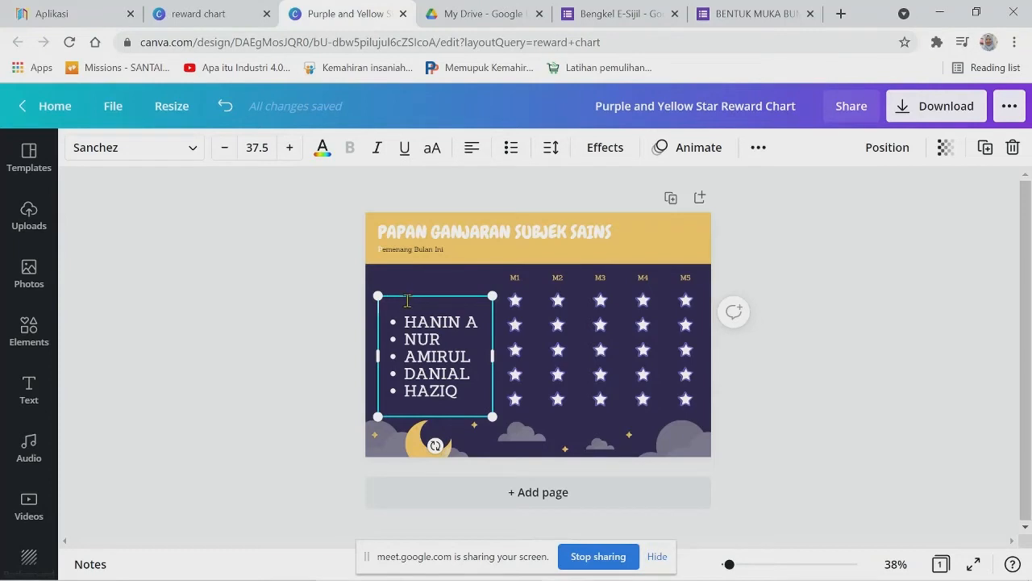
Move the name list up to just below the header band and shrink it to font size 35.1.
left_click_drag(409, 291, 408, 273)
mouse_move(492, 398)
left_mouse_down()
mouse_move(511, 420)
mouse_move(492, 399)
mouse_move(473, 403)
left_mouse_up()
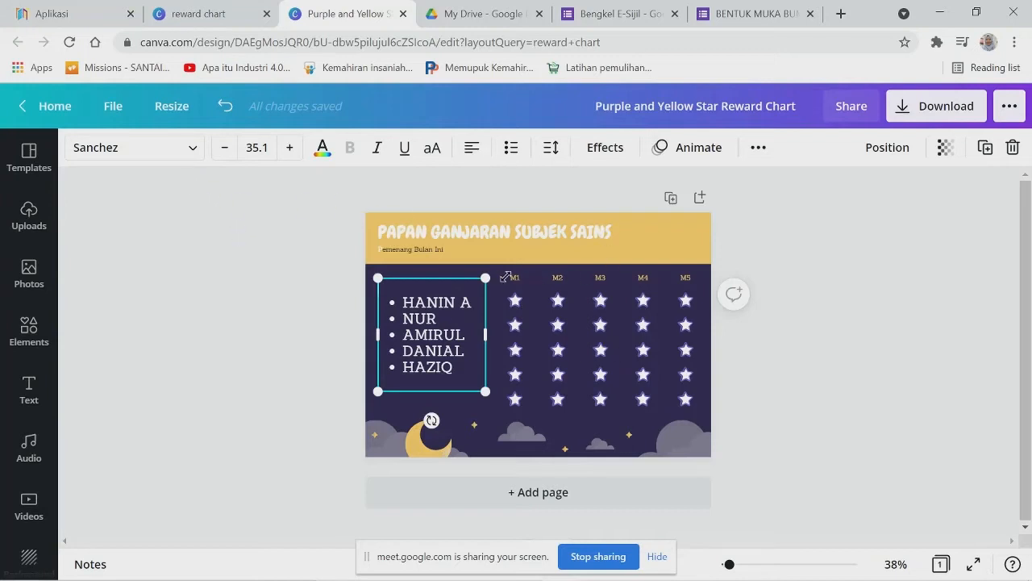
left_click(349, 289)
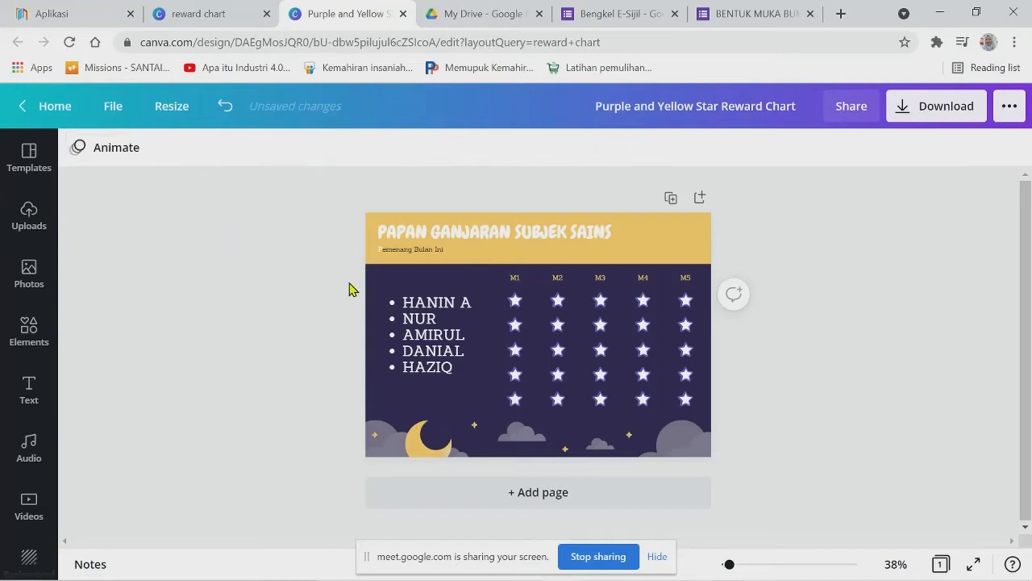
left_click(367, 345)
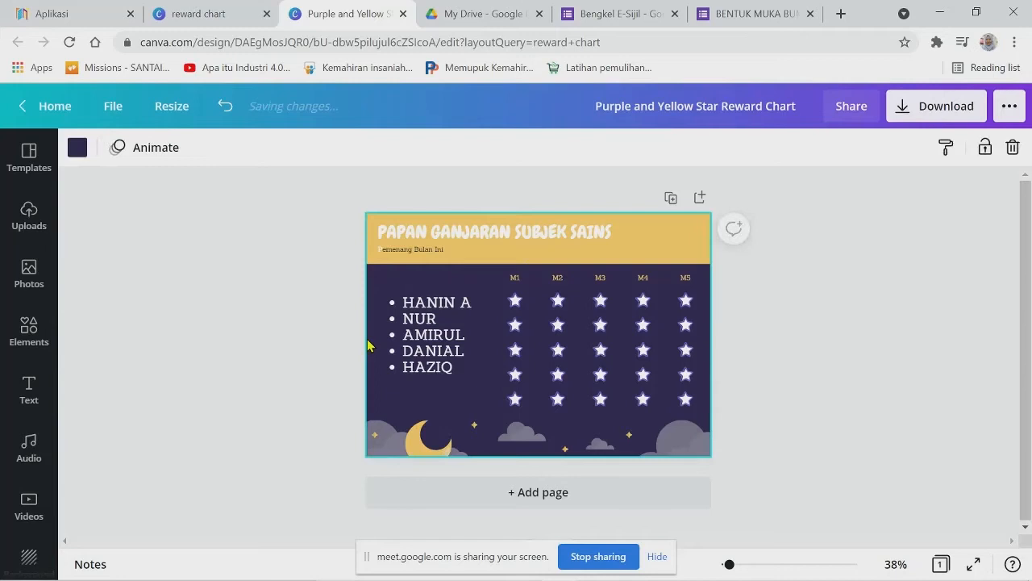
Resize the current design to the Poster format, 42 × 59.4 cm, without making a copy.
left_click(173, 116)
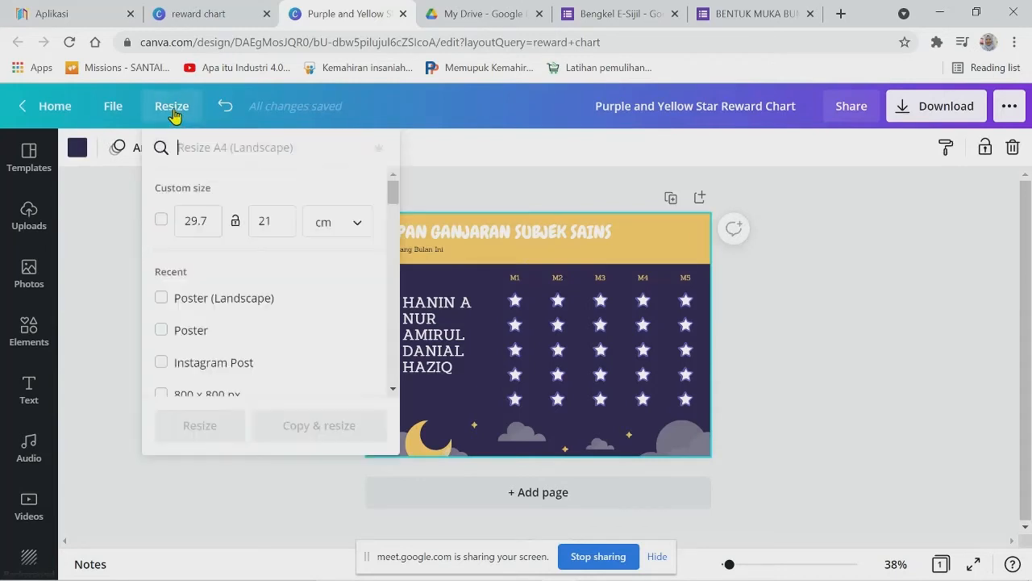
left_click(207, 334)
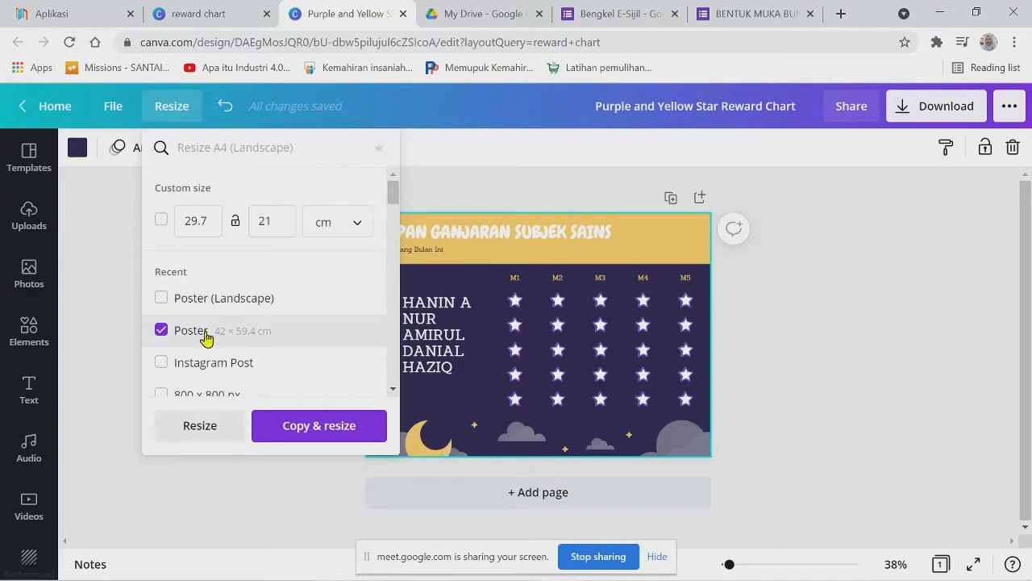
left_click(194, 431)
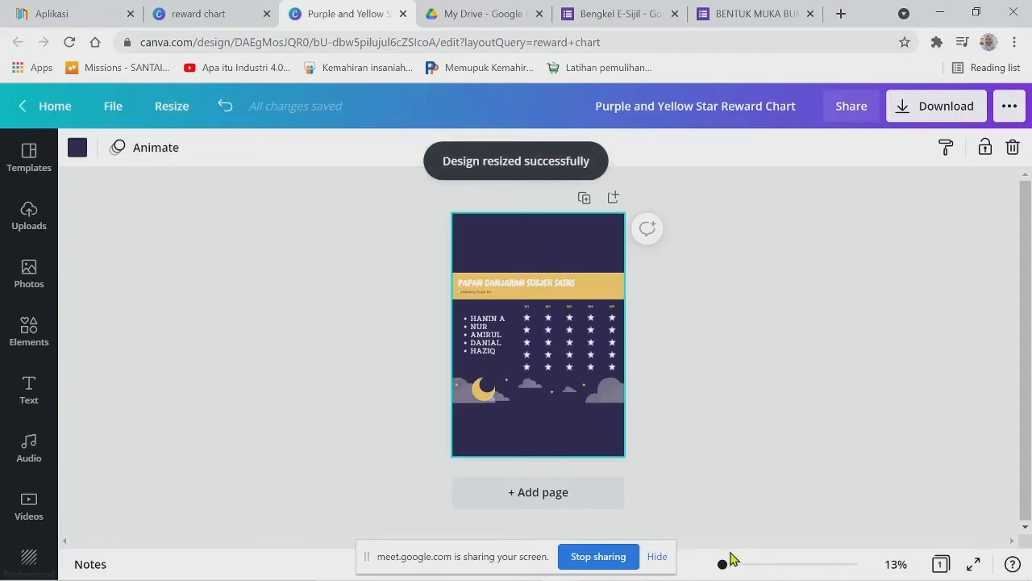
Move the yellow header band together with its title and subtitle up near the poster's upper edge.
left_click_drag(725, 564, 727, 565)
scroll(1008, 306, "up", 3)
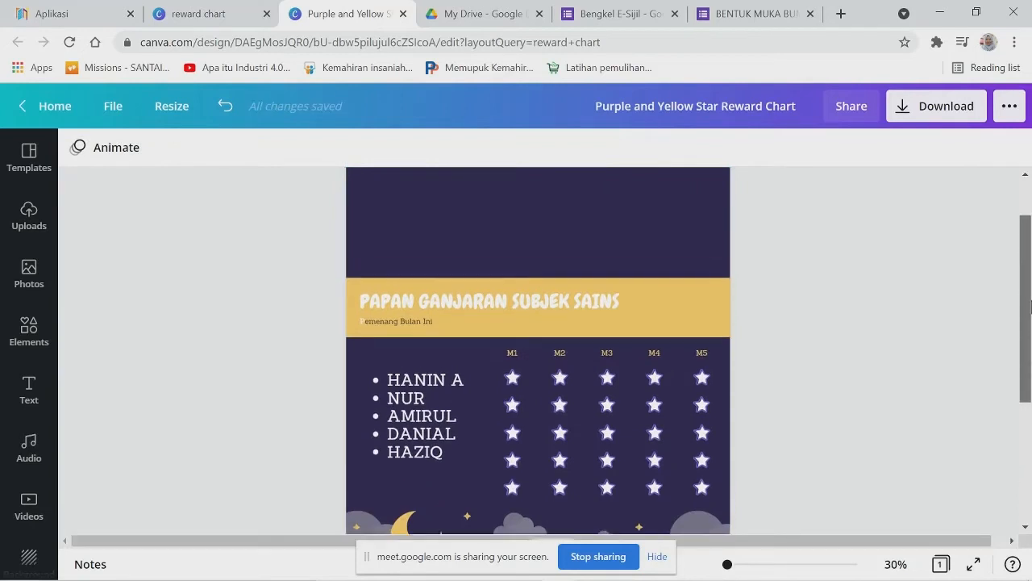
left_click_drag(217, 310, 289, 320)
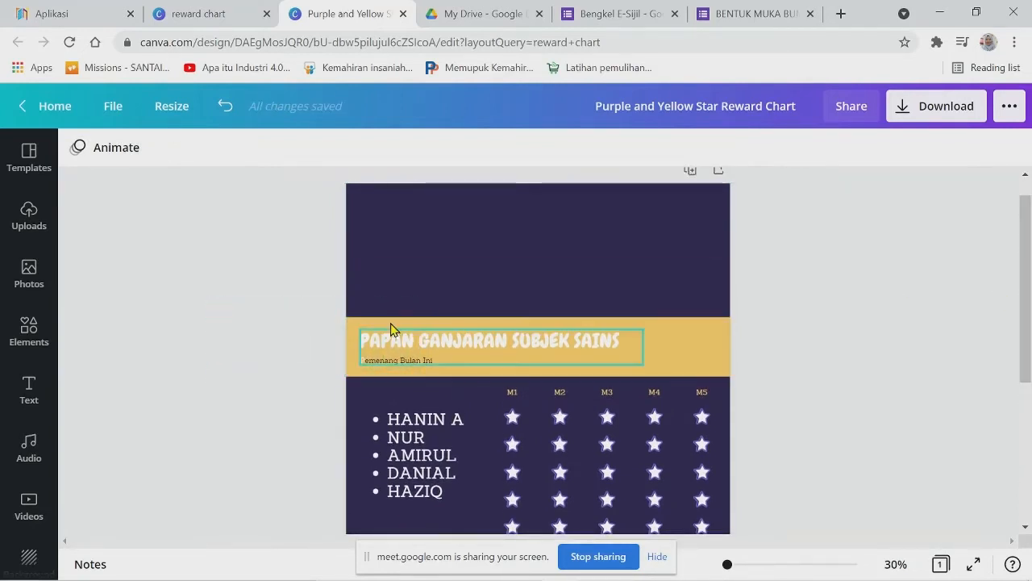
left_click_drag(147, 232, 376, 395)
left_click_drag(200, 229, 407, 256)
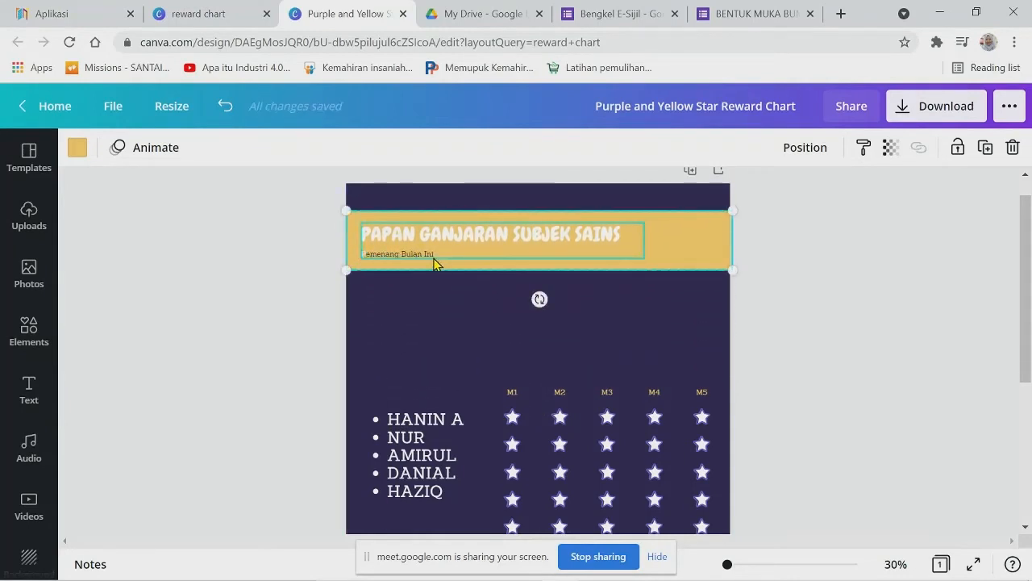
left_click(779, 255)
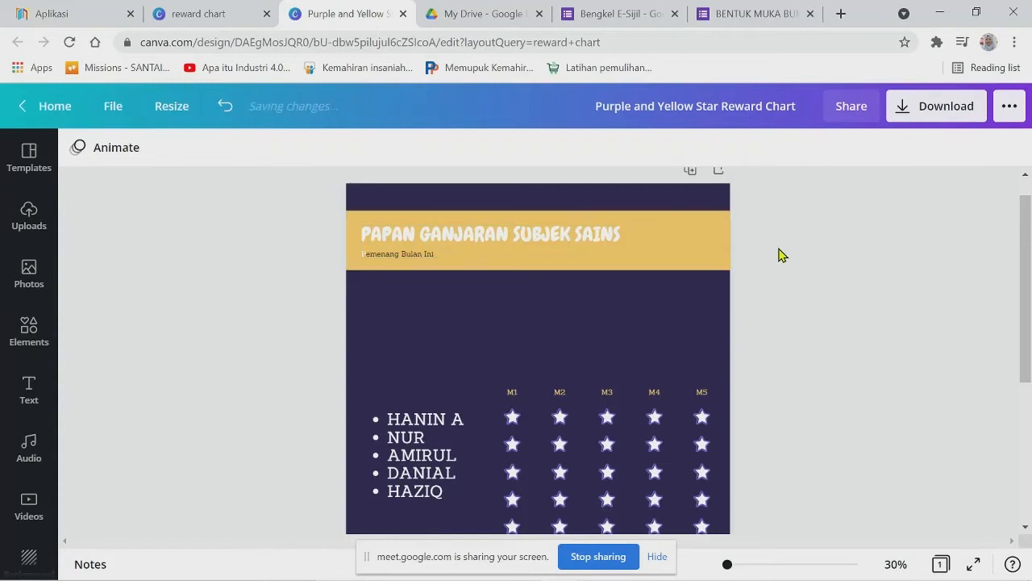
Recolour the entire "Pemenang Bulan Ini" subtitle black, including its first letter, using the document colours.
left_click(441, 255)
left_click(439, 254)
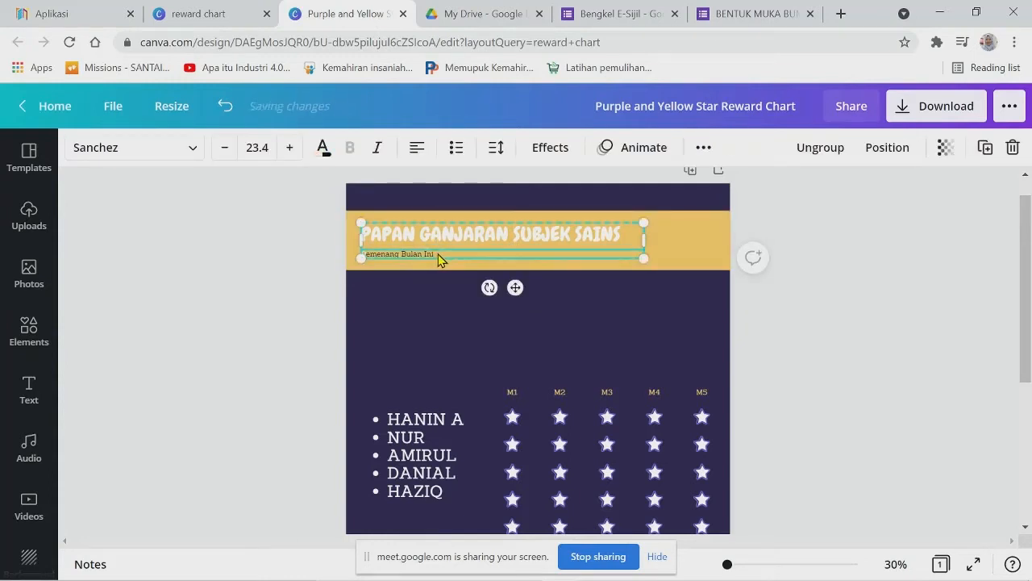
double_click(437, 254)
left_click(360, 254)
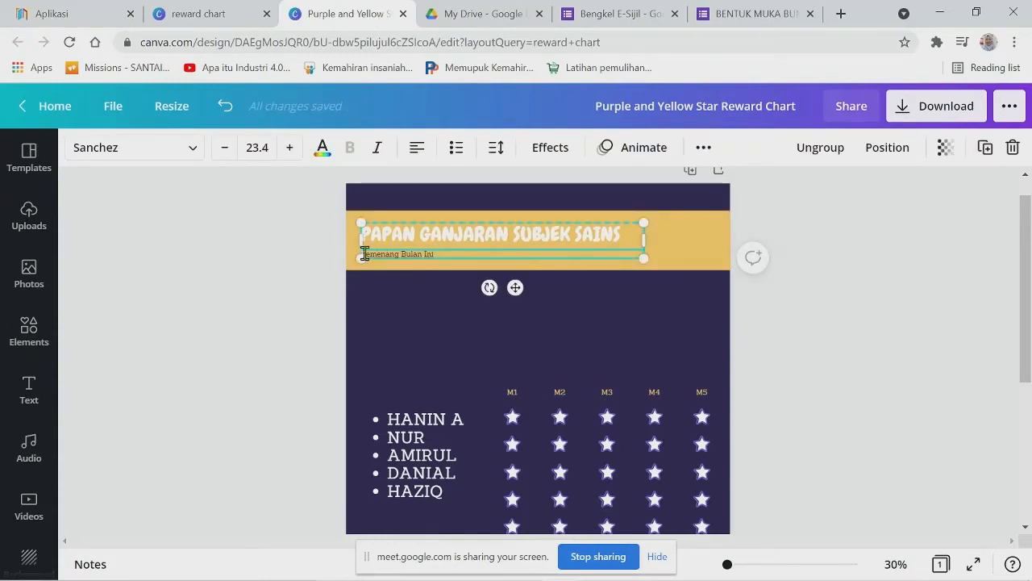
left_click_drag(436, 254, 348, 253)
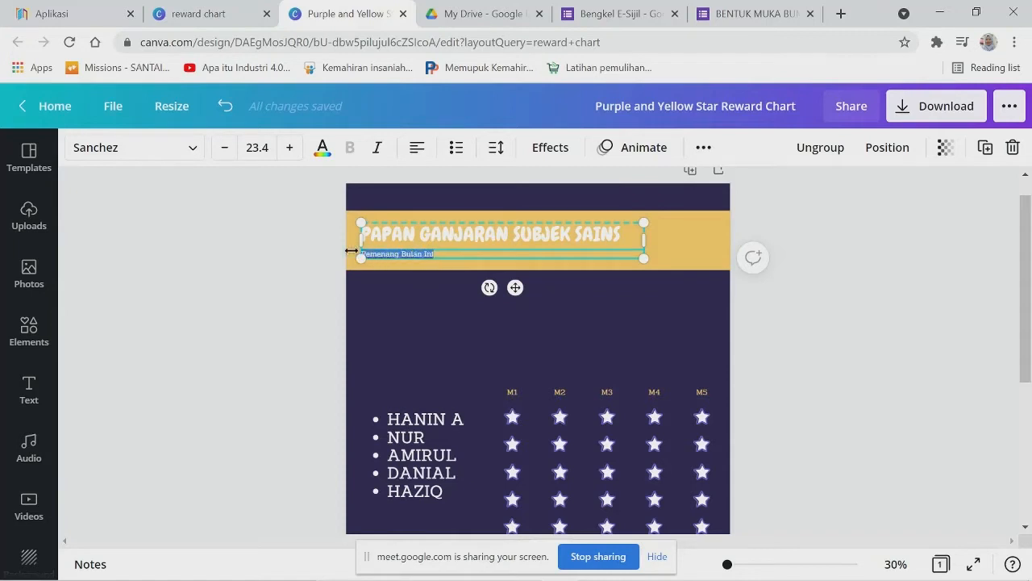
left_click(321, 153)
left_click(135, 230)
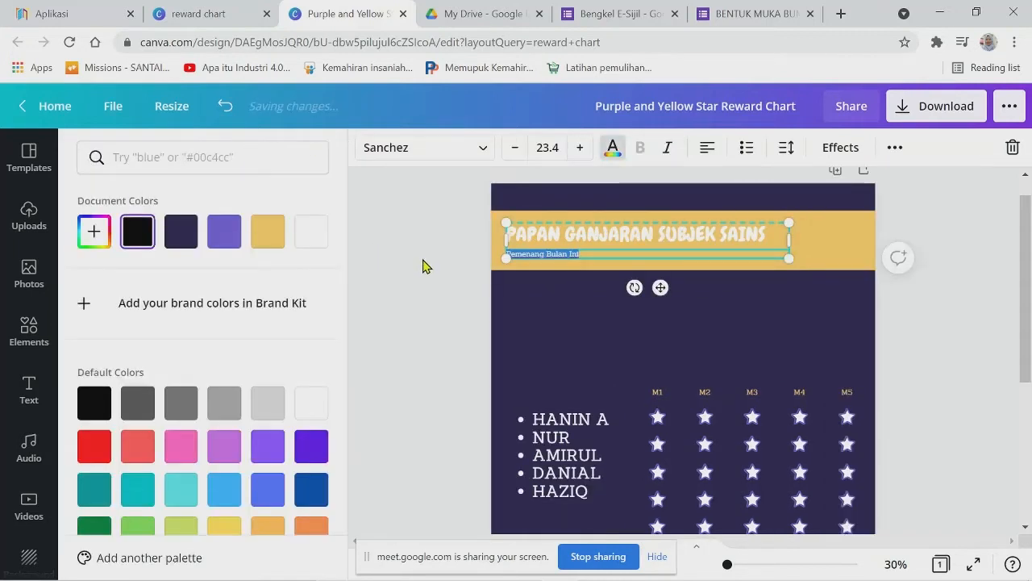
left_click(424, 260)
left_click(823, 356)
Move the week headings, name list and star grid up together to just below the header band.
scroll(837, 353, "down", 2)
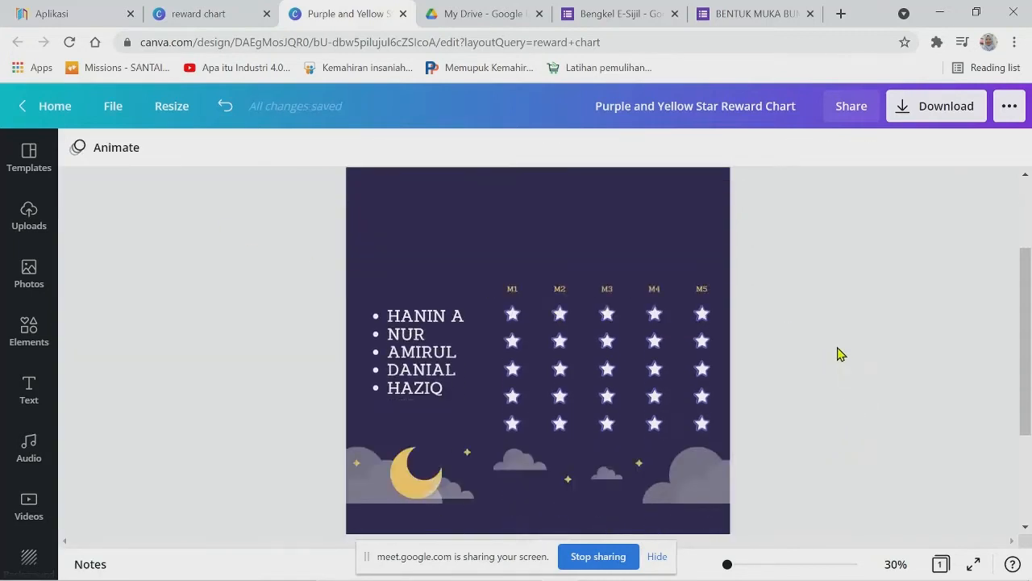
scroll(349, 312, "up", 1)
left_click_drag(218, 261, 734, 455)
left_click_drag(216, 280, 680, 328)
left_click(793, 357)
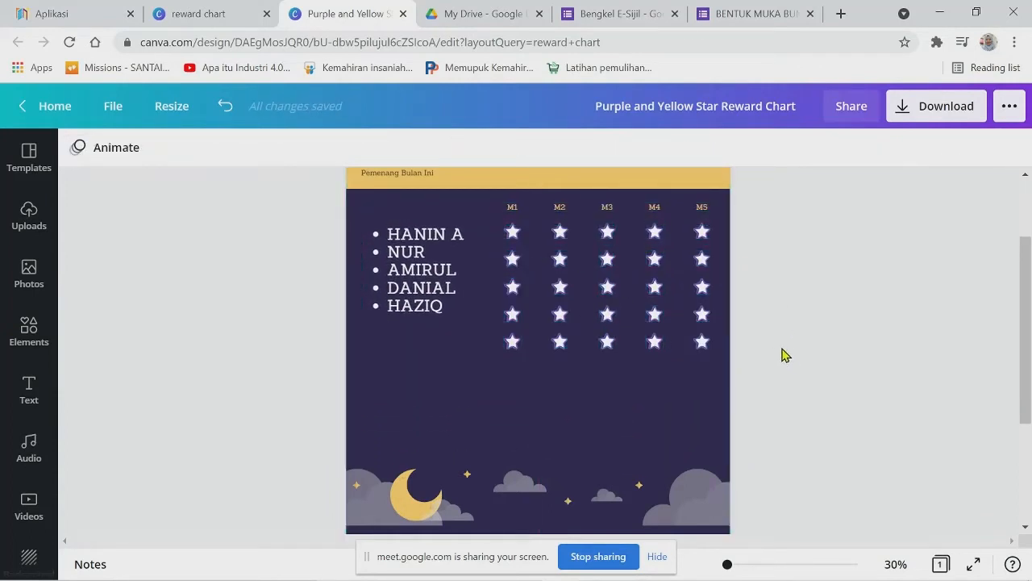
left_click_drag(782, 348, 537, 367)
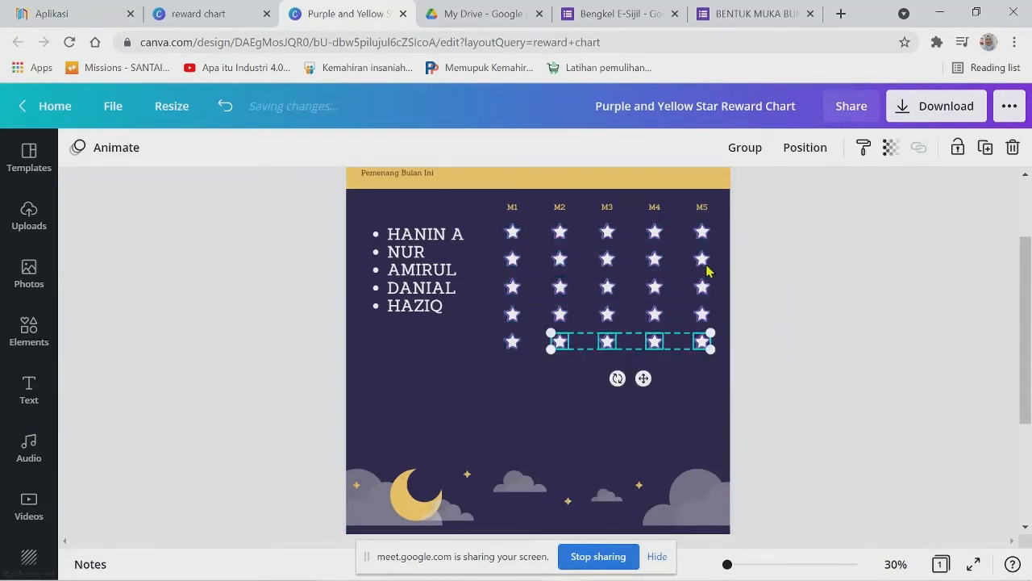
left_click(795, 347)
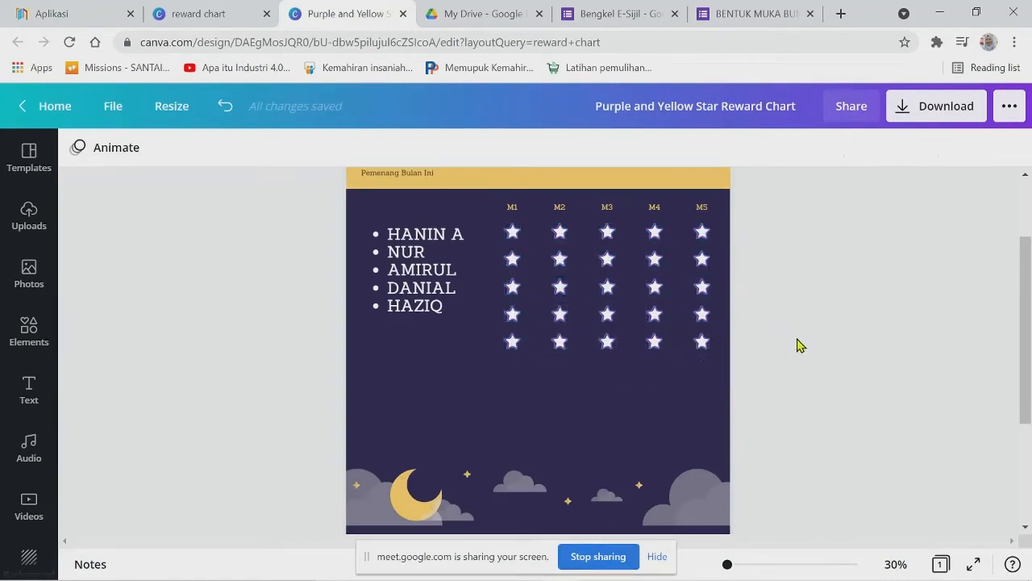
left_click_drag(814, 346, 502, 223)
scroll(772, 319, "down", 4)
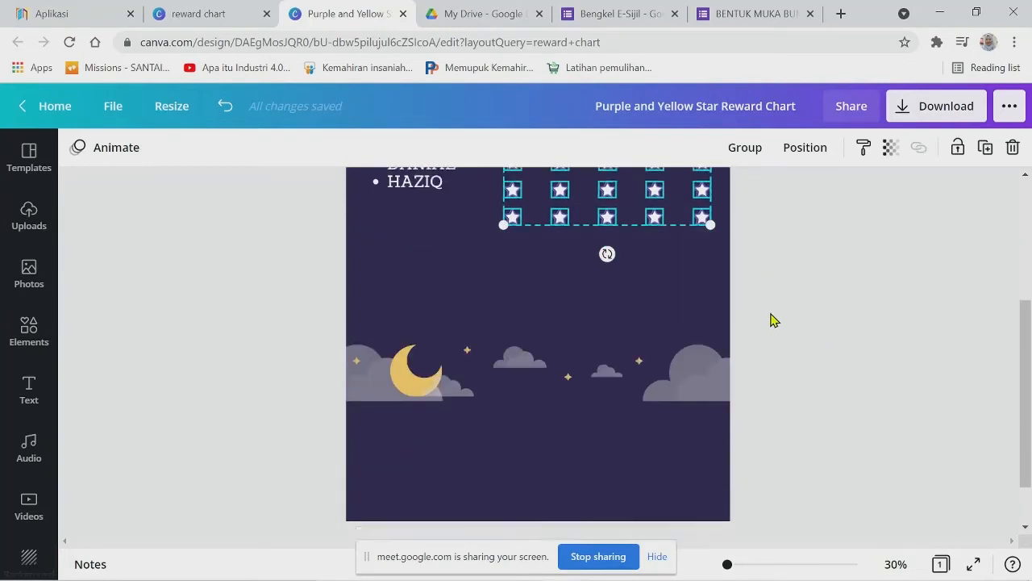
scroll(795, 328, "up", 2)
left_click(959, 368)
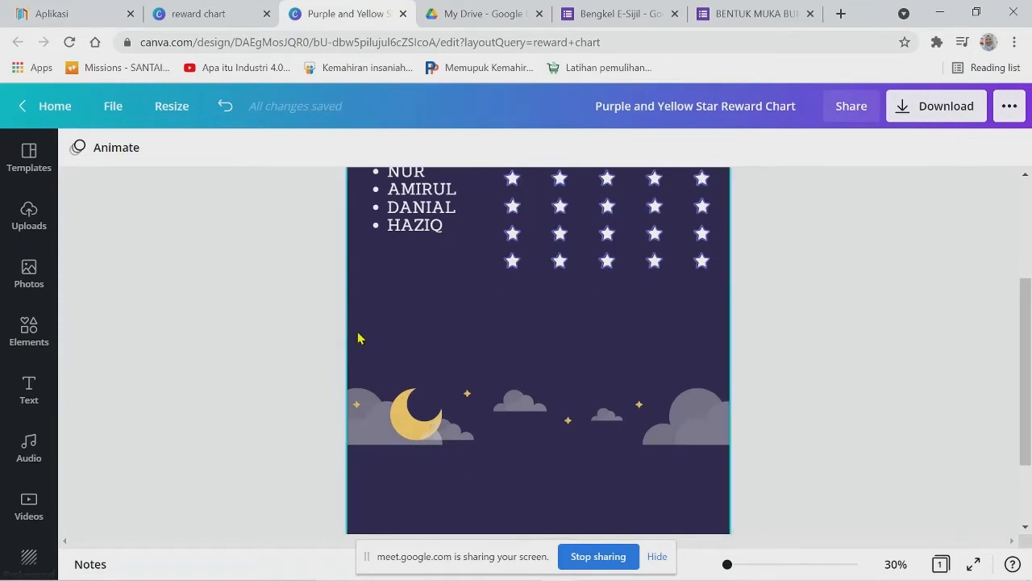
Move the moon, clouds and small yellow stars together down to the poster's lower edge.
left_click_drag(304, 339, 774, 493)
scroll(758, 451, "down", 2)
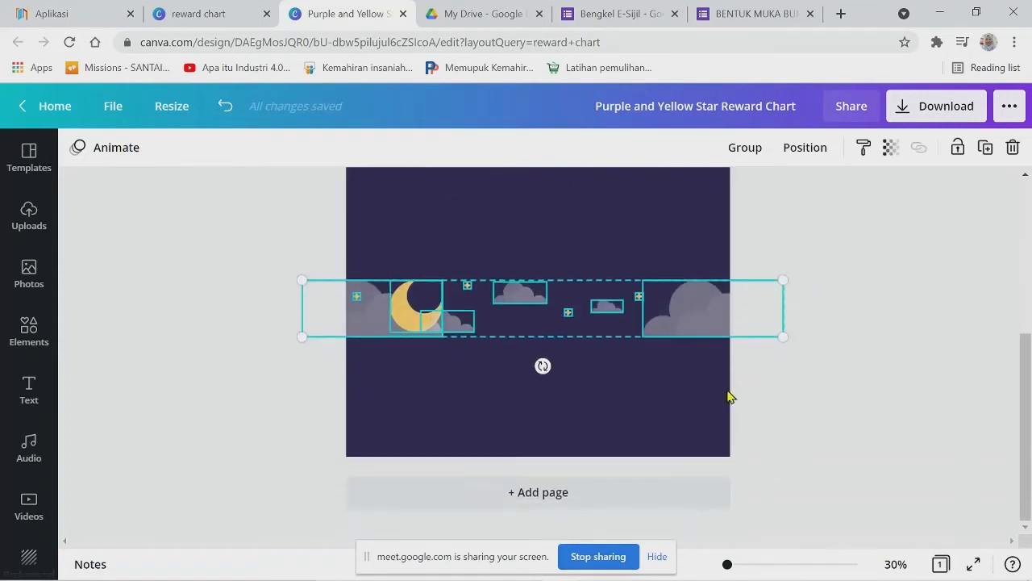
left_click_drag(686, 323, 686, 434)
left_click(961, 317)
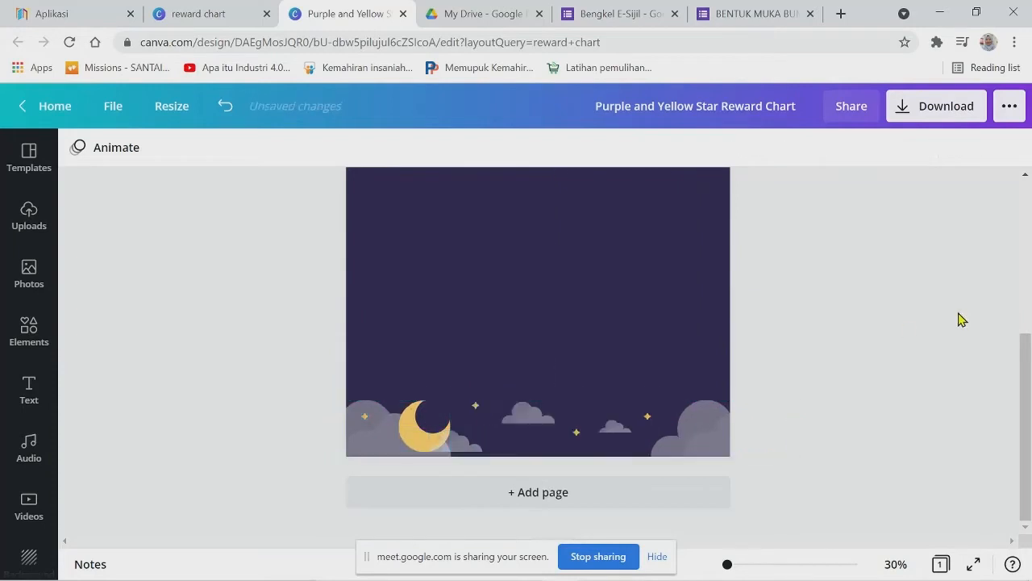
Switch to the Word document and copy the next eight student names that follow those already on the poster.
scroll(906, 334, "up", 5)
scroll(906, 334, "down", 2)
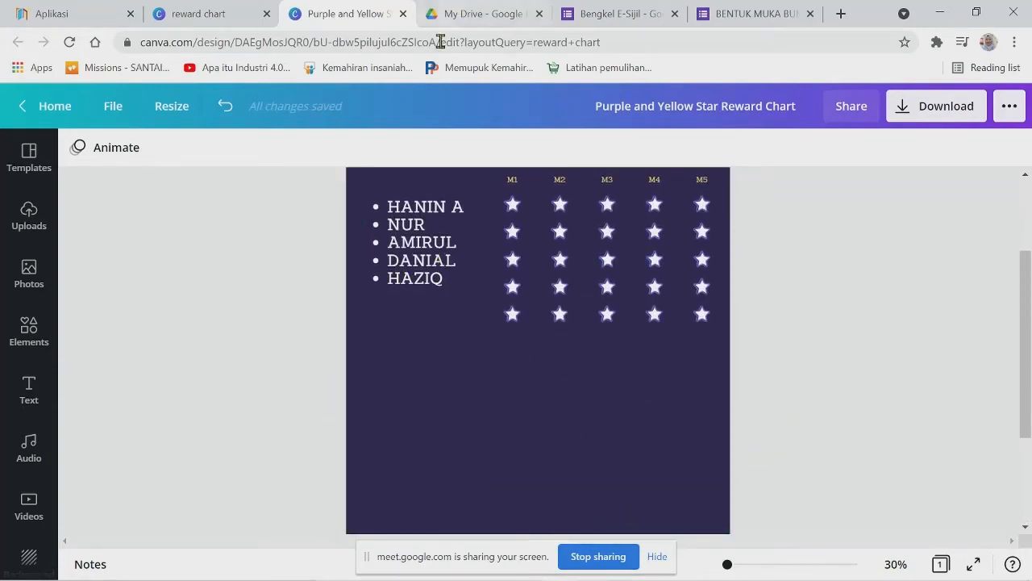
left_click(425, 277)
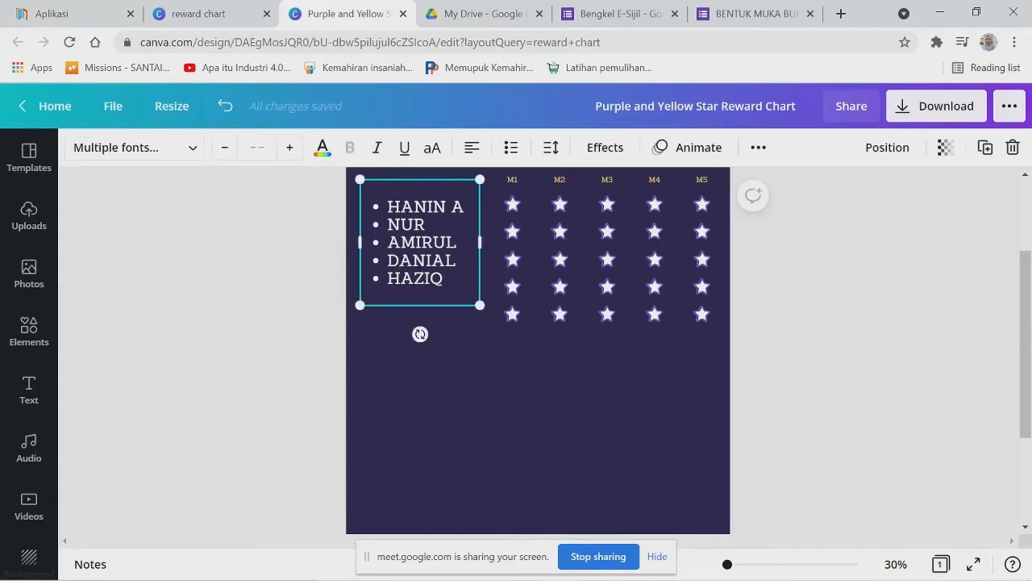
mouse_move(645, 575)
left_click(597, 566)
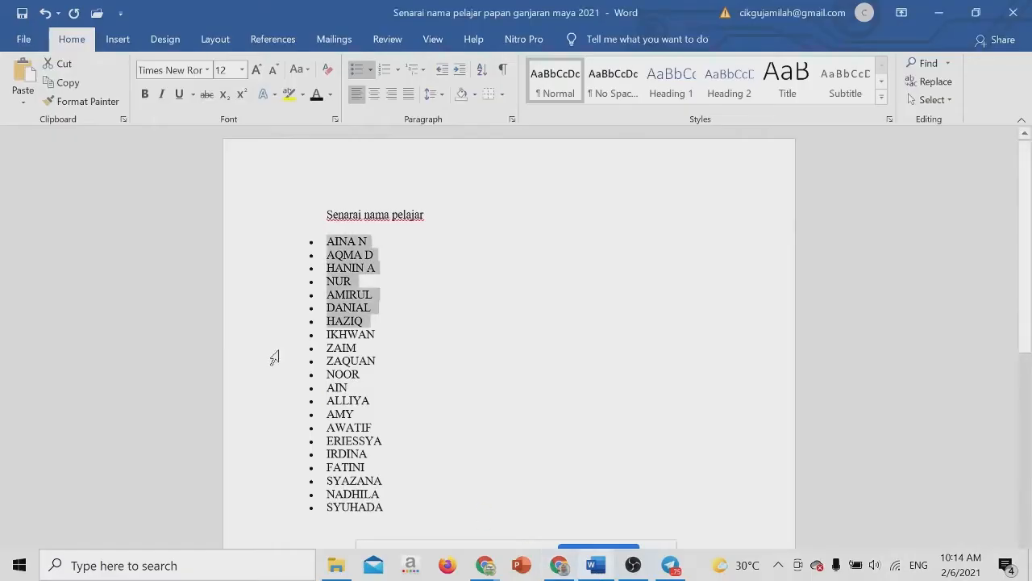
left_click(317, 336)
left_click_drag(318, 338, 379, 422)
right_click(349, 387)
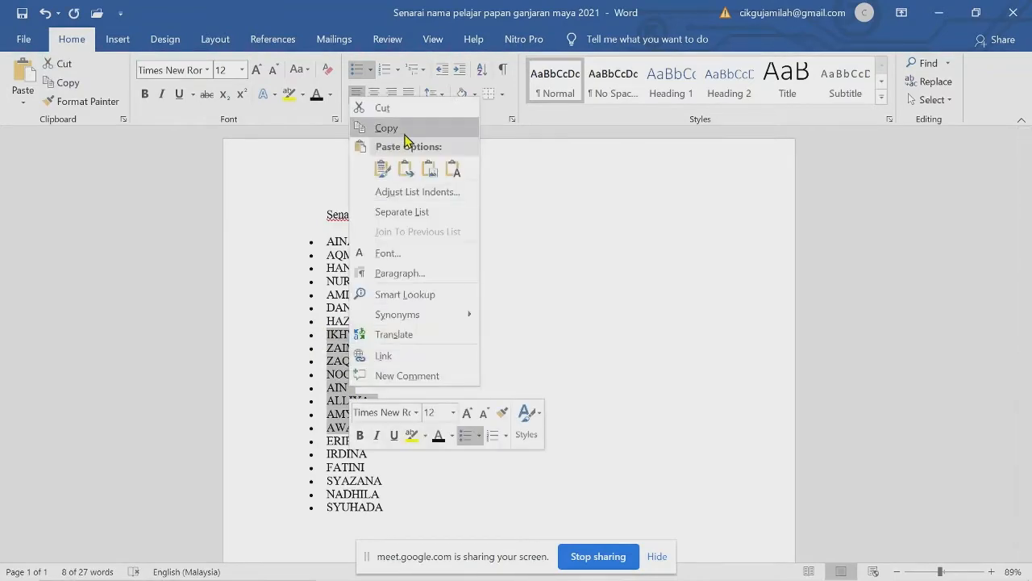
left_click(406, 129)
Switch back to Canva and paste the copied names as new bullets at the end of the name list.
mouse_move(617, 574)
left_click(559, 564)
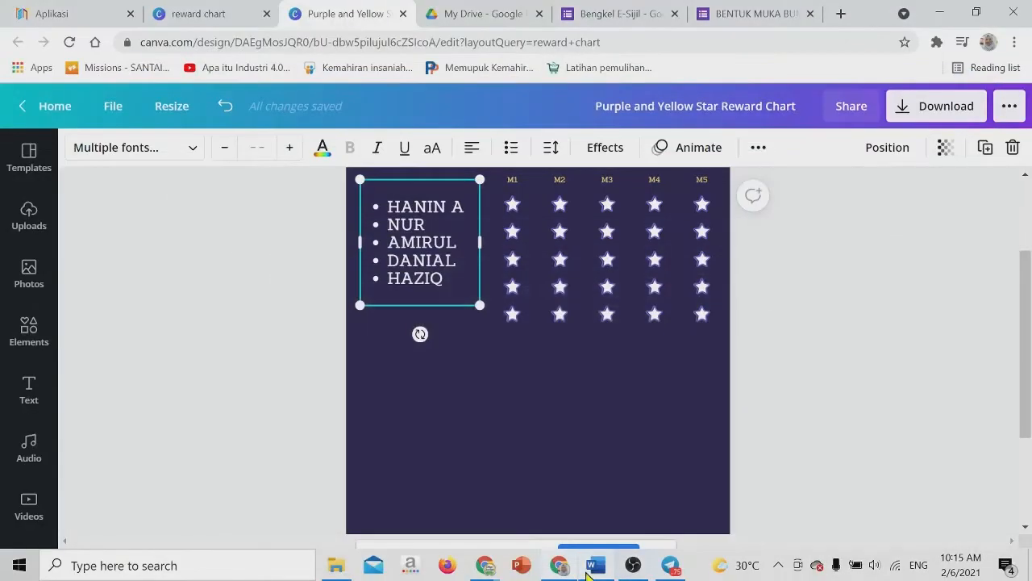
left_click(448, 281)
key("Return")
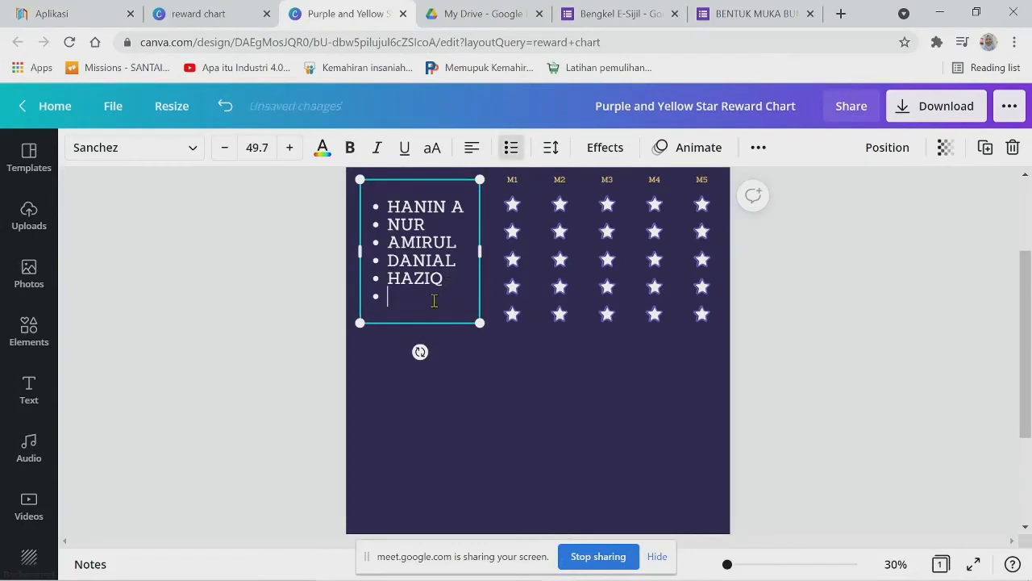
right_click(420, 303)
left_click(458, 431)
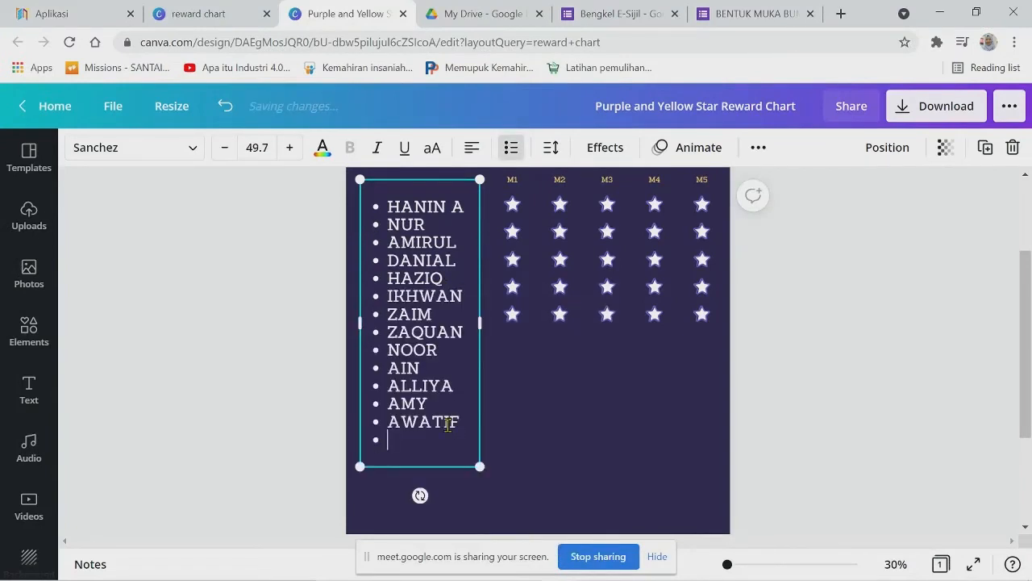
left_click(707, 397)
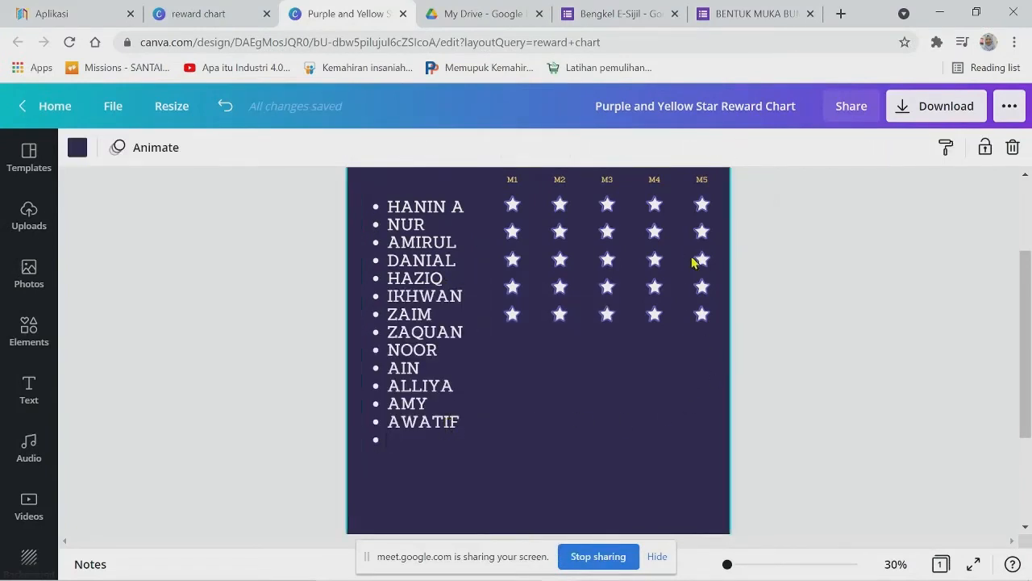
Duplicate the whole grid of white stars under the M1 to M5 headings by copying and pasting it.
left_click_drag(812, 339, 513, 204)
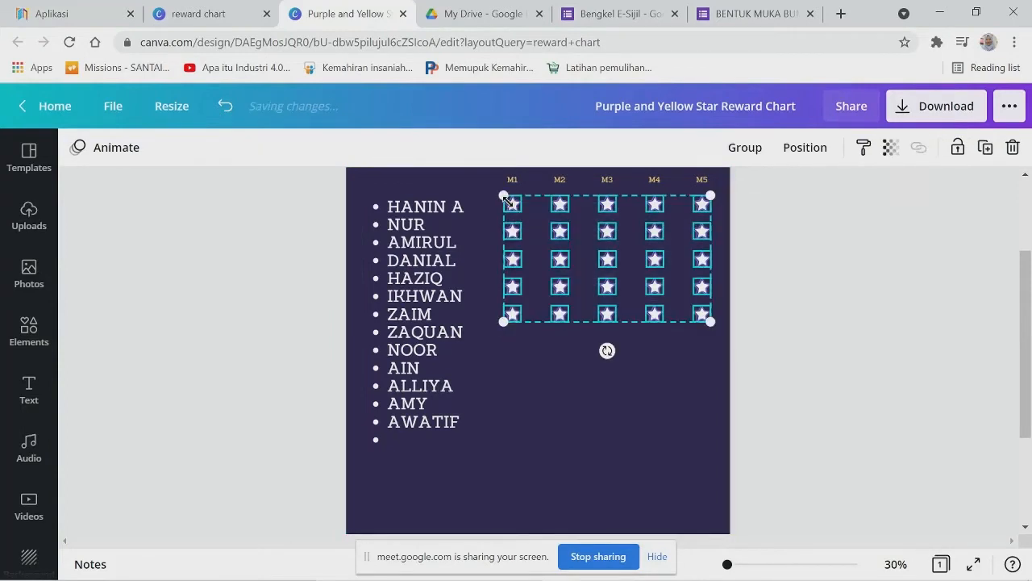
right_click(517, 208)
left_click(899, 317)
left_click_drag(934, 323, 511, 210)
right_click(511, 214)
left_click(556, 231)
right_click(565, 425)
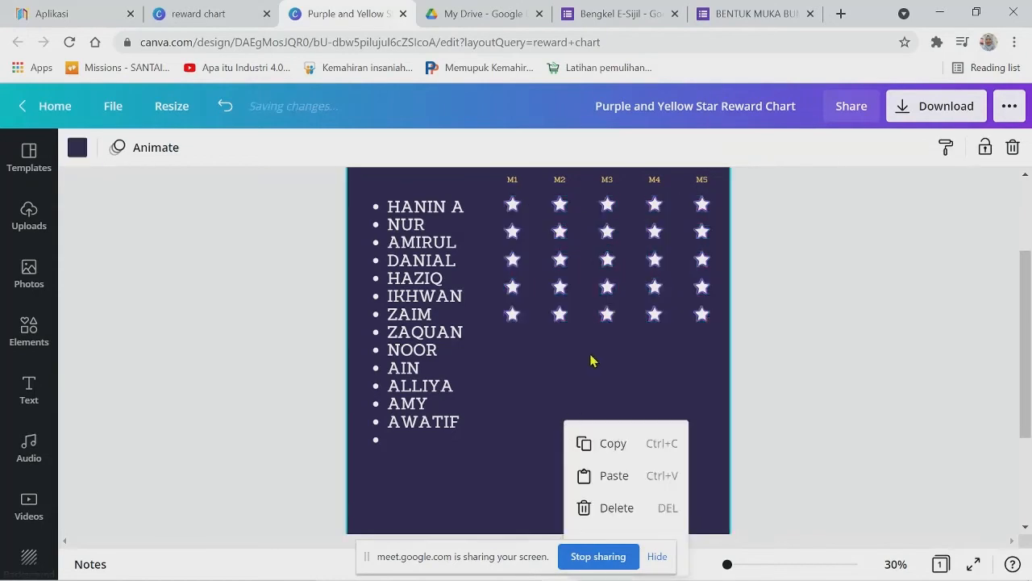
left_click(601, 475)
Place the pasted star grid directly below the original one, aligned with the M1 to M5 columns.
scroll(847, 369, "down", 1)
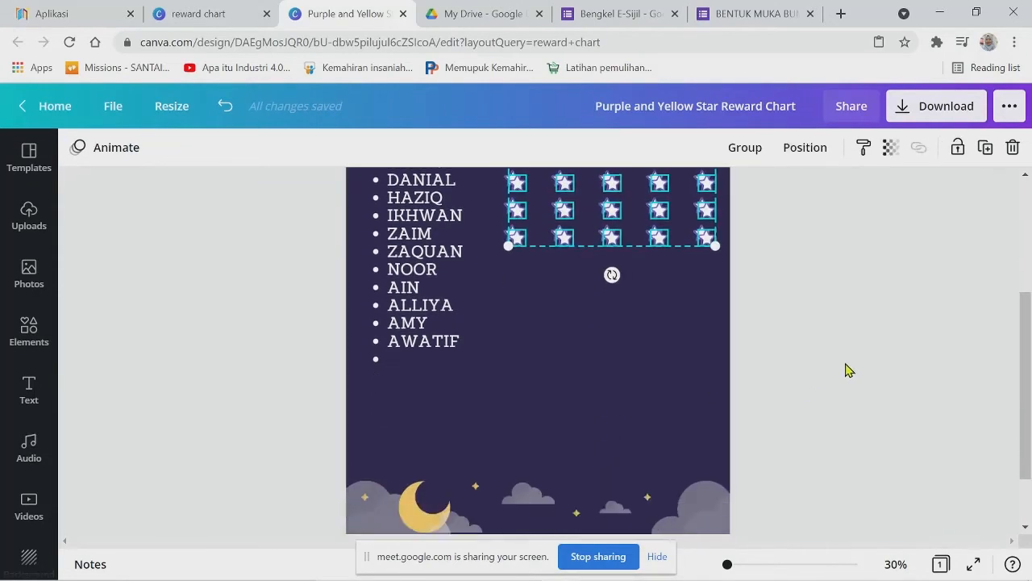
scroll(845, 368, "up", 1)
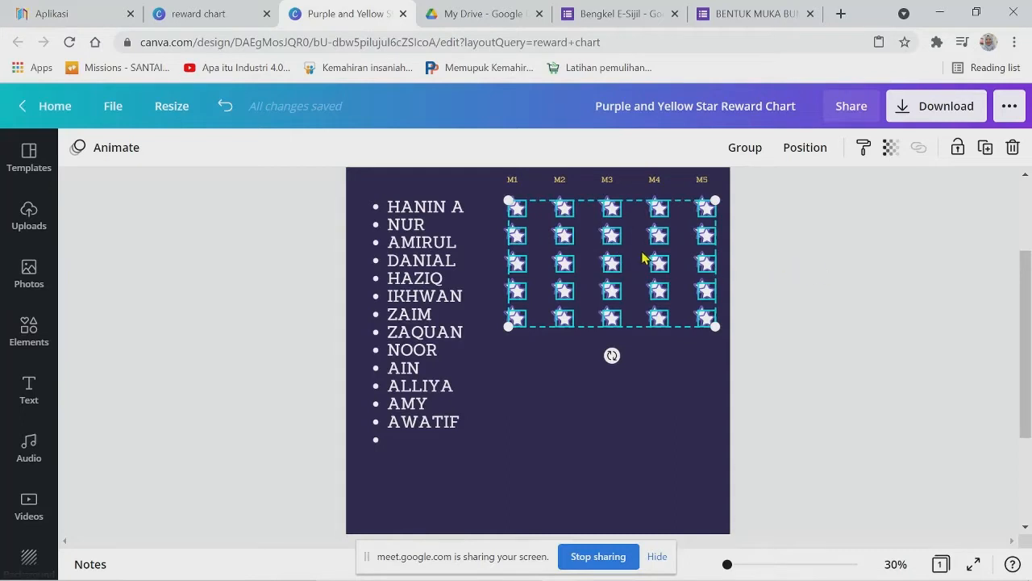
left_click_drag(626, 226, 623, 351)
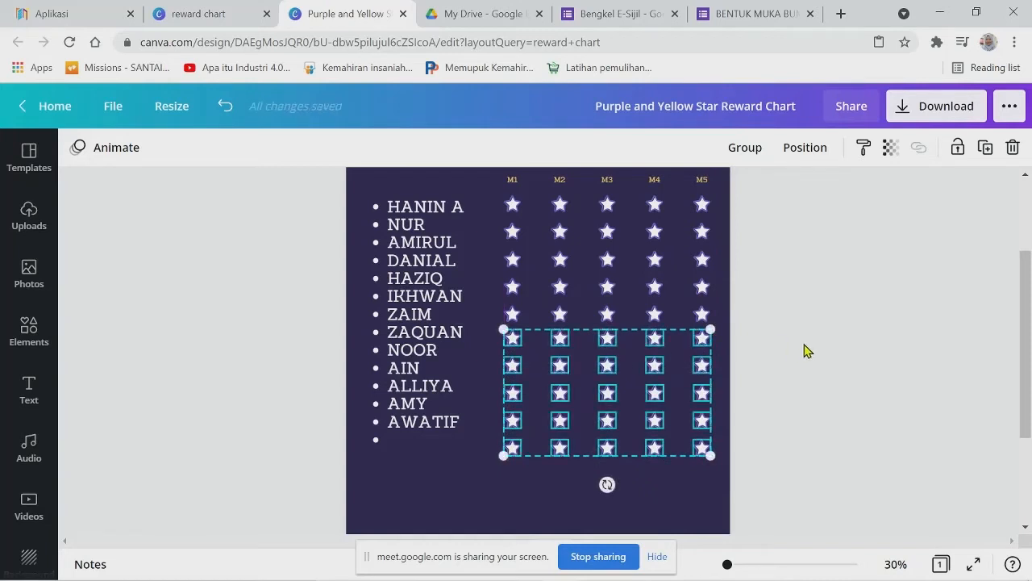
left_click(804, 350)
scroll(809, 349, "down", 1)
scroll(809, 350, "up", 1)
Scale the name list down to a text size of 44.9 and set the line spacing of all its names to 1.4.
left_click(392, 325)
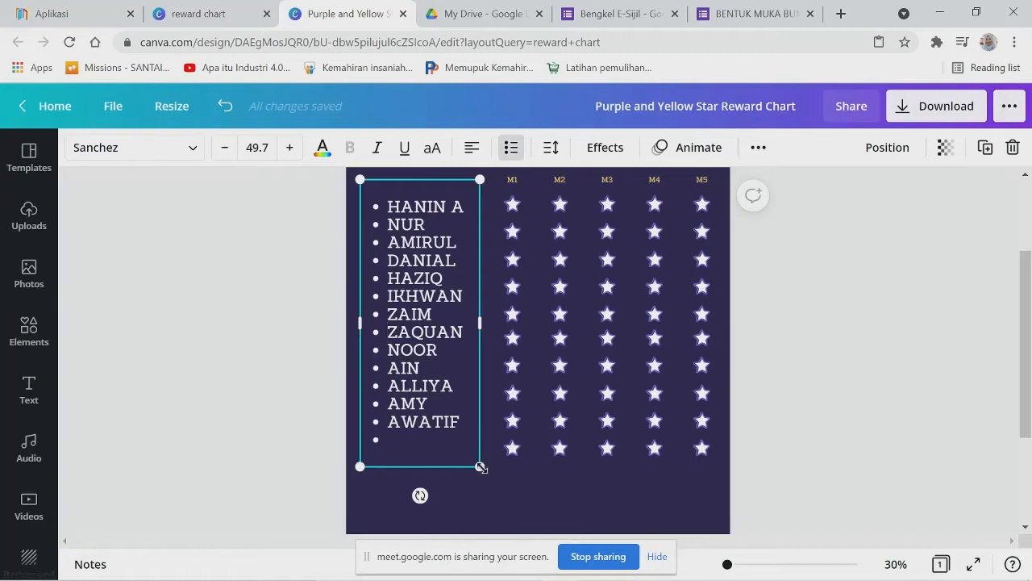
left_click_drag(481, 467, 466, 440)
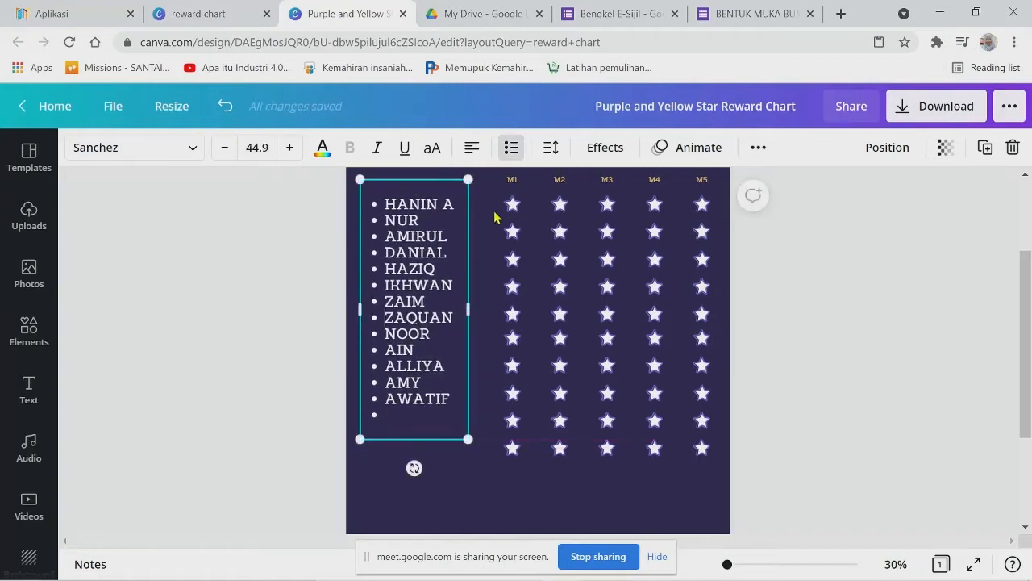
left_click(552, 149)
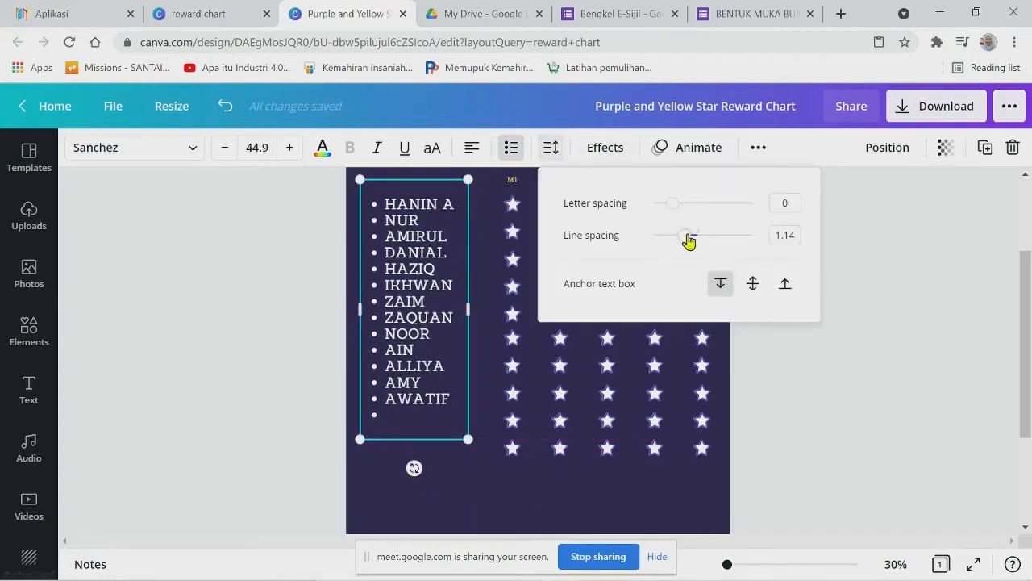
left_click_drag(688, 240, 698, 239)
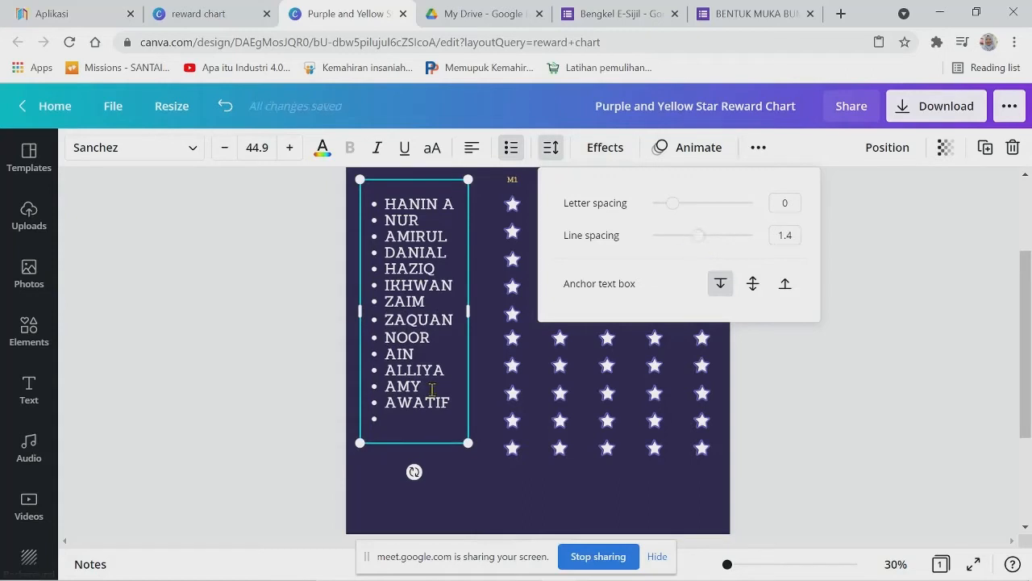
left_click(409, 411)
key("ctrl+a")
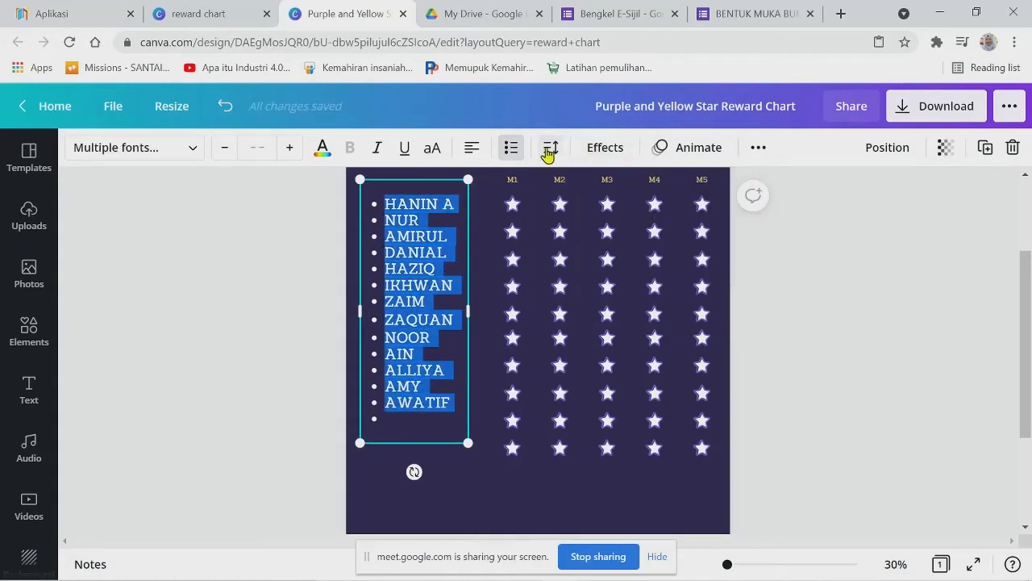
left_click(551, 149)
left_click_drag(700, 240, 699, 238)
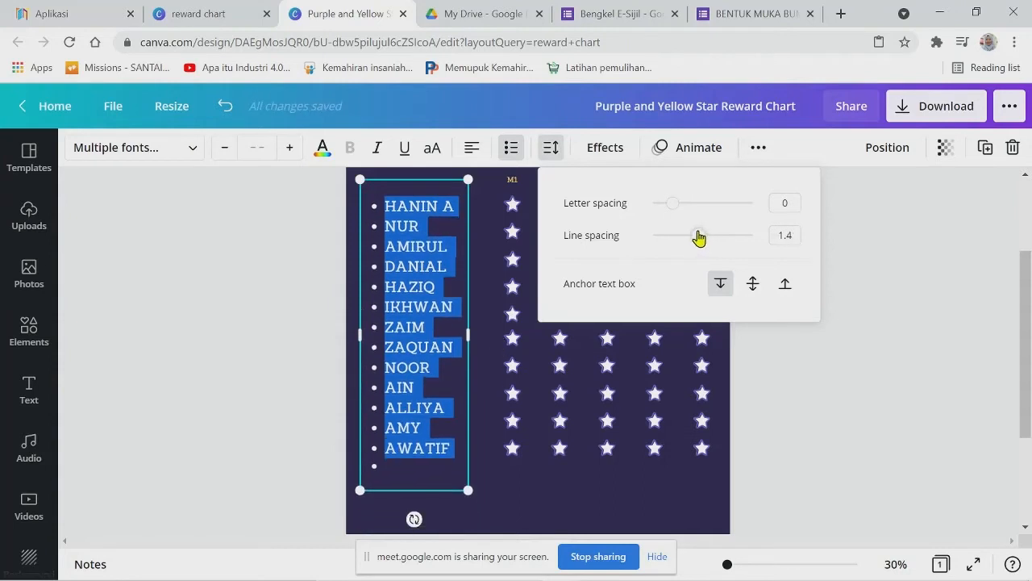
left_click(837, 359)
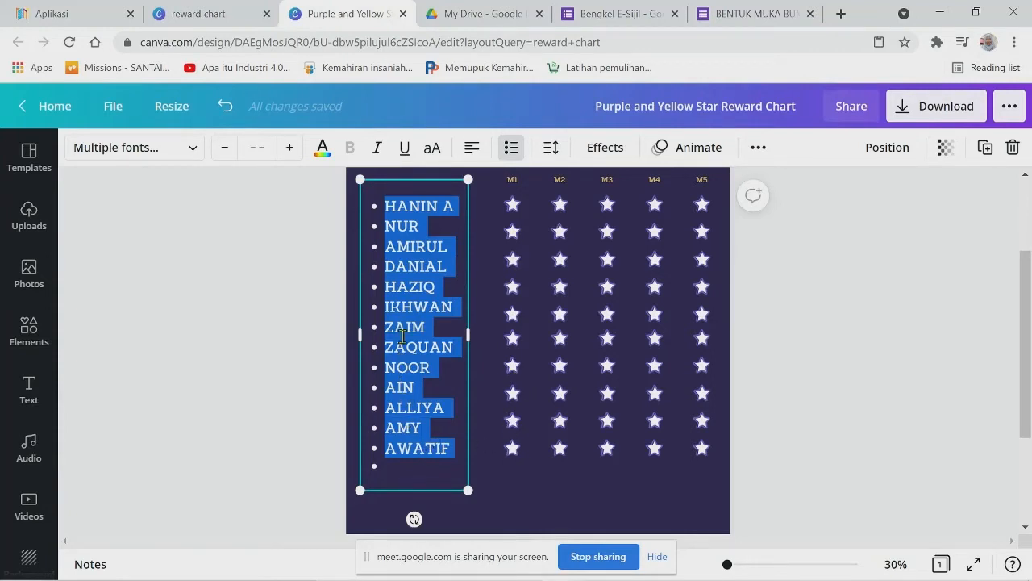
Delete the first three names with their empty line, and restore the bullet on the new first name.
left_click(450, 244)
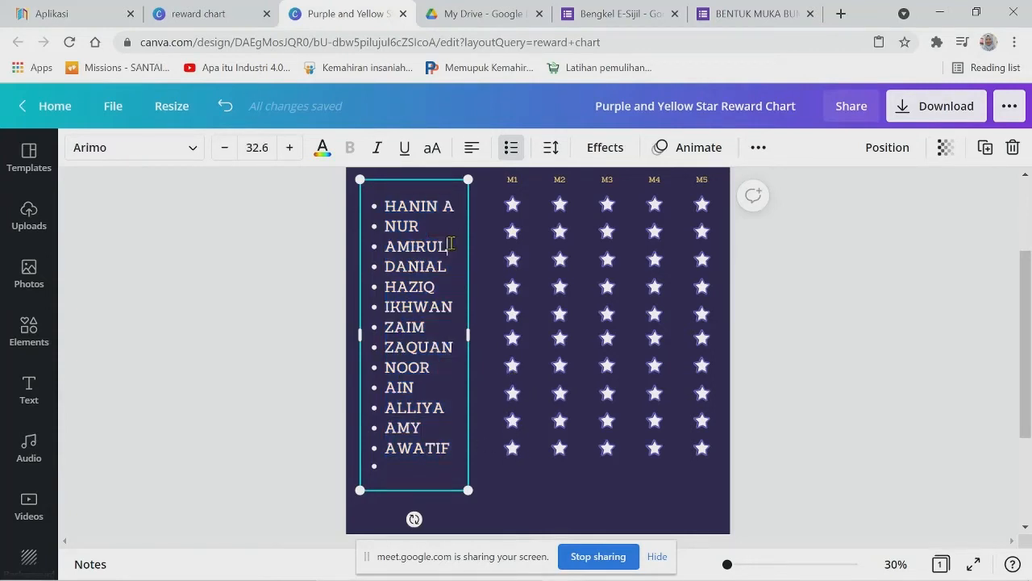
left_click_drag(452, 242, 384, 205)
key("BackSpace")
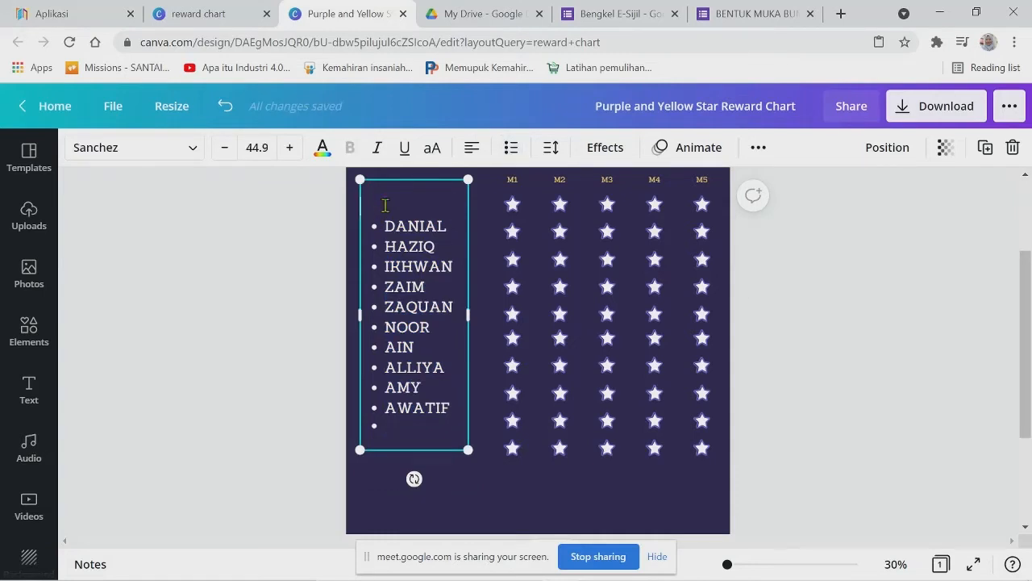
left_click(381, 226)
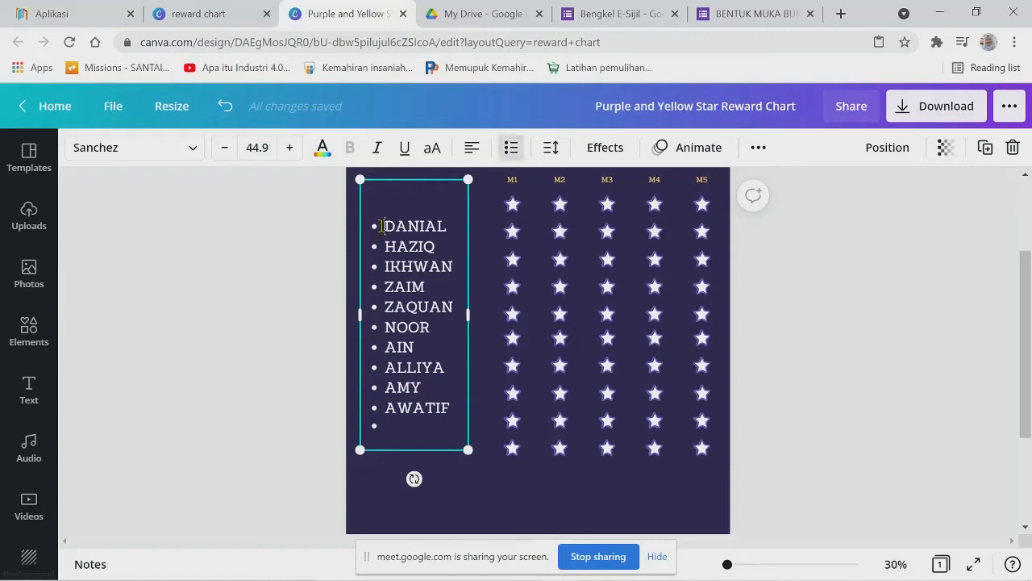
key("BackSpace")
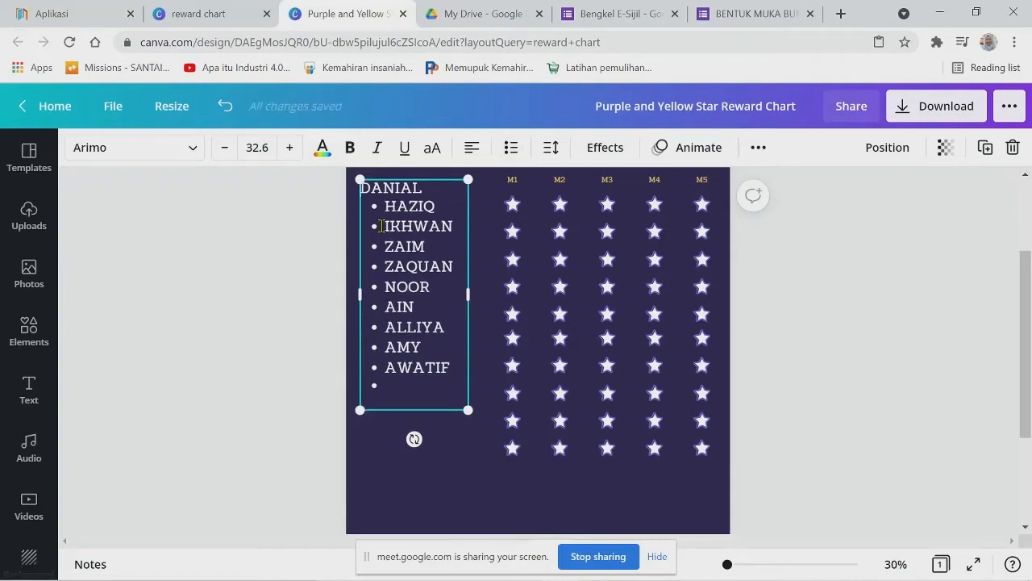
left_click(511, 147)
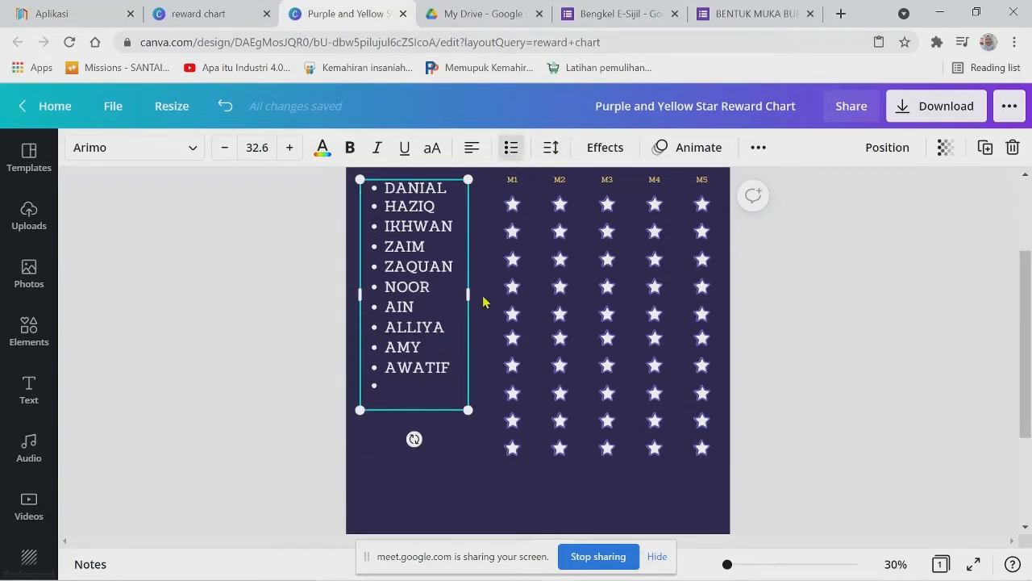
Remove the empty bullet at the list's end and move the name list down level with the first star row.
left_click(393, 385)
key("BackSpace")
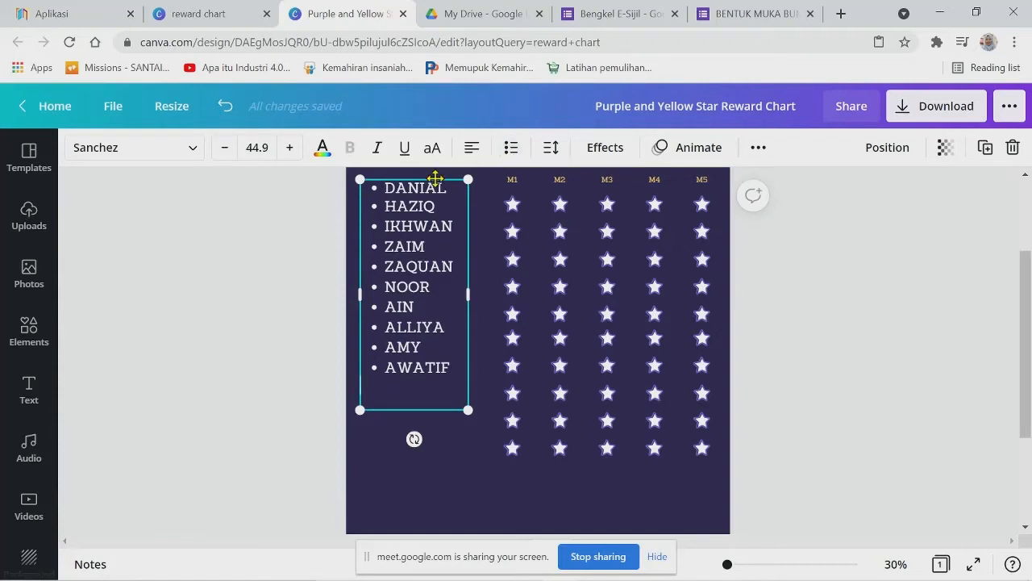
left_click_drag(435, 176, 440, 190)
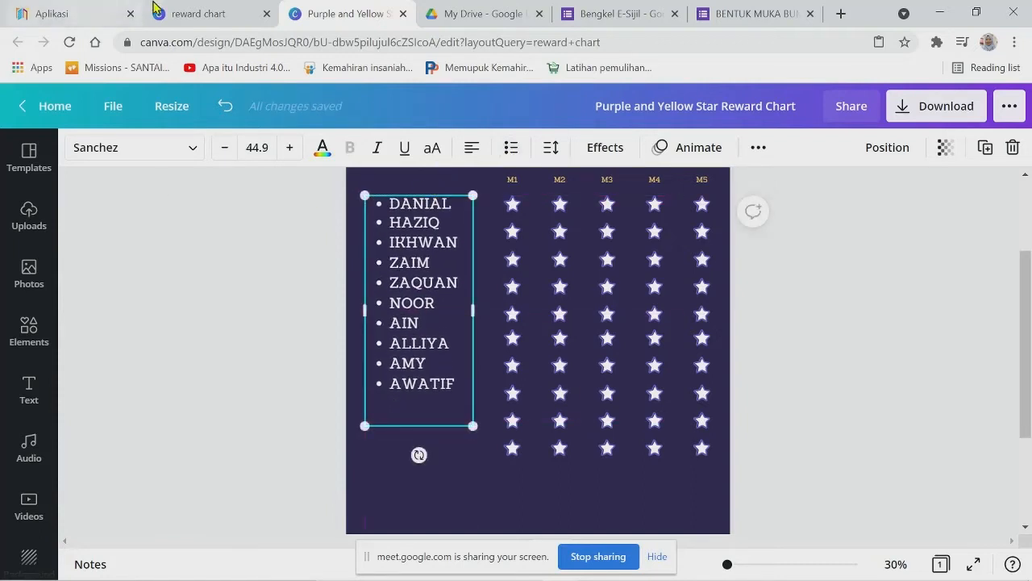
Enlarge the name list and shift it slightly left so its ten names line up with the ten star rows.
mouse_move(1025, 351)
left_mouse_down()
mouse_move(1025, 326)
mouse_move(1026, 353)
left_mouse_up()
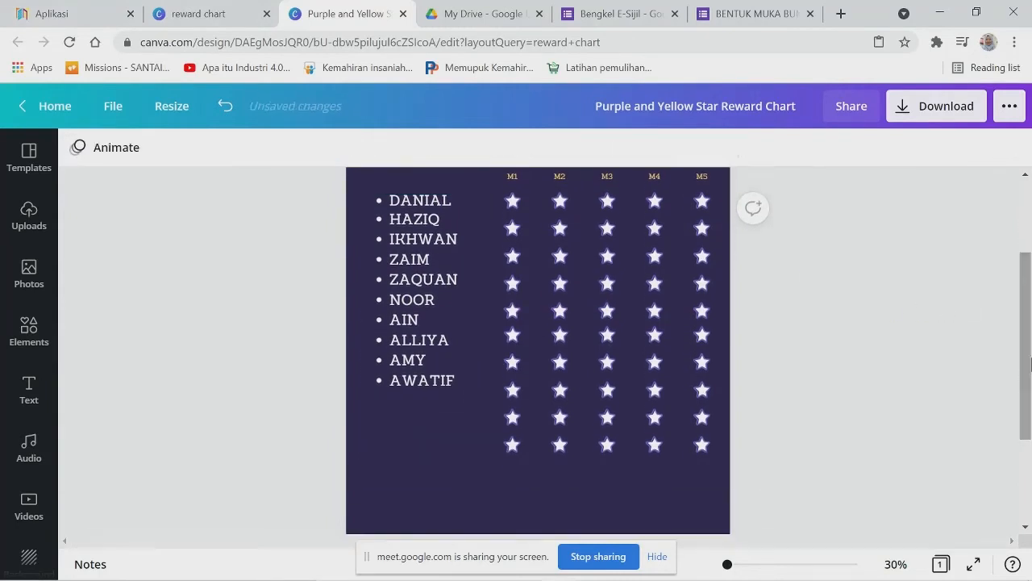
left_click(425, 417)
left_click_drag(472, 422, 506, 513)
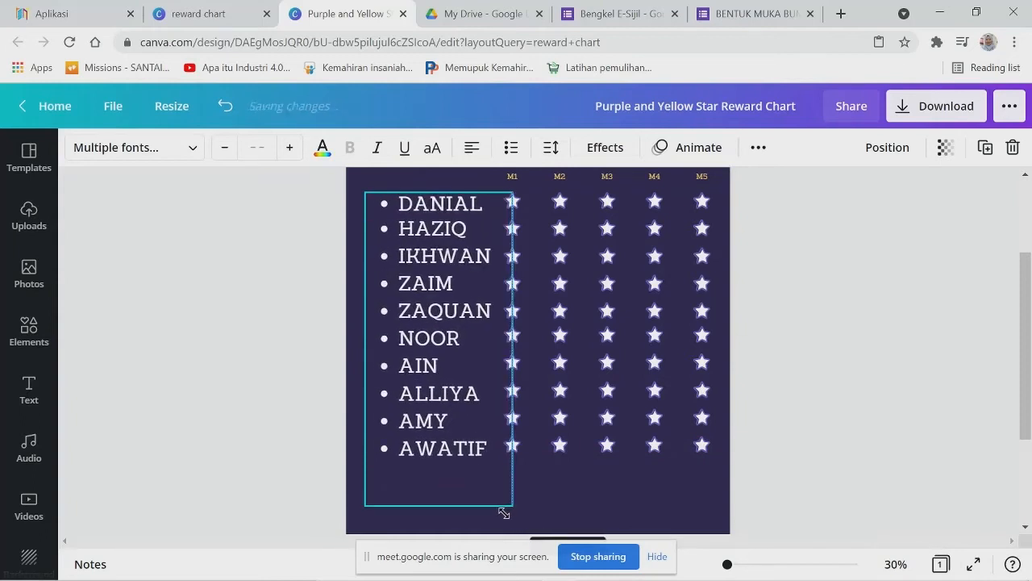
left_click_drag(445, 203, 430, 199)
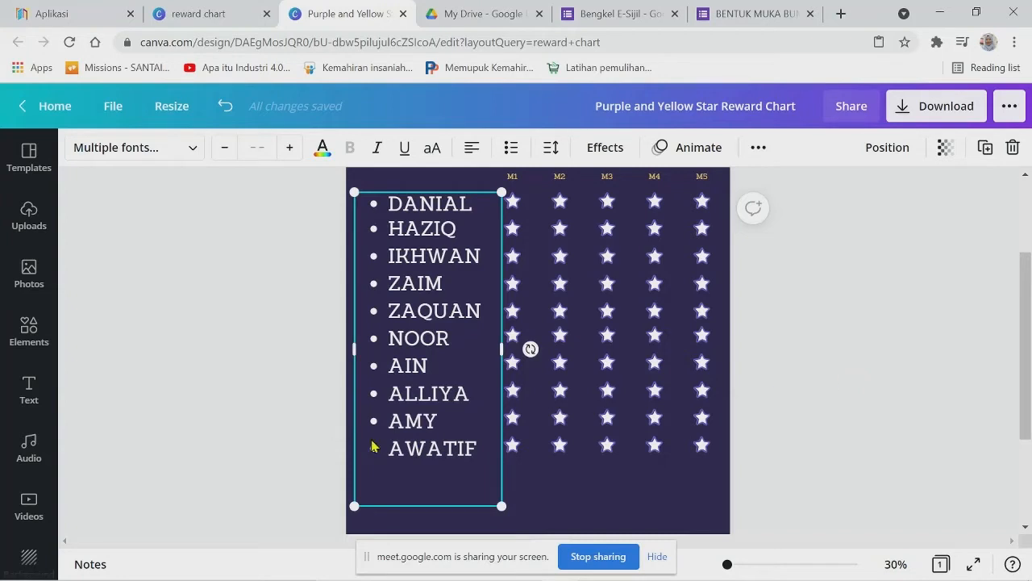
left_click_drag(501, 505, 498, 497)
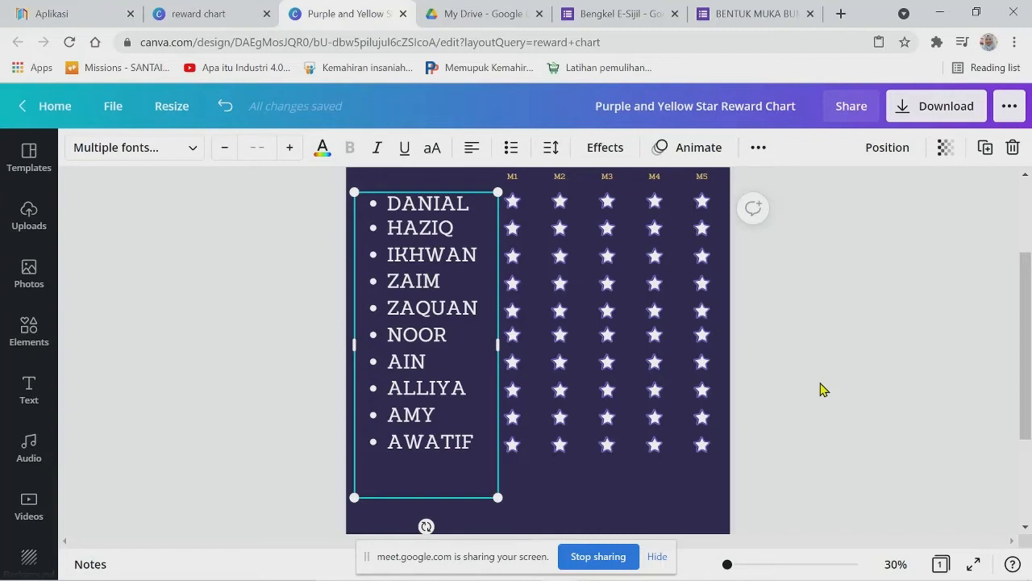
left_click(824, 384)
left_click(847, 352)
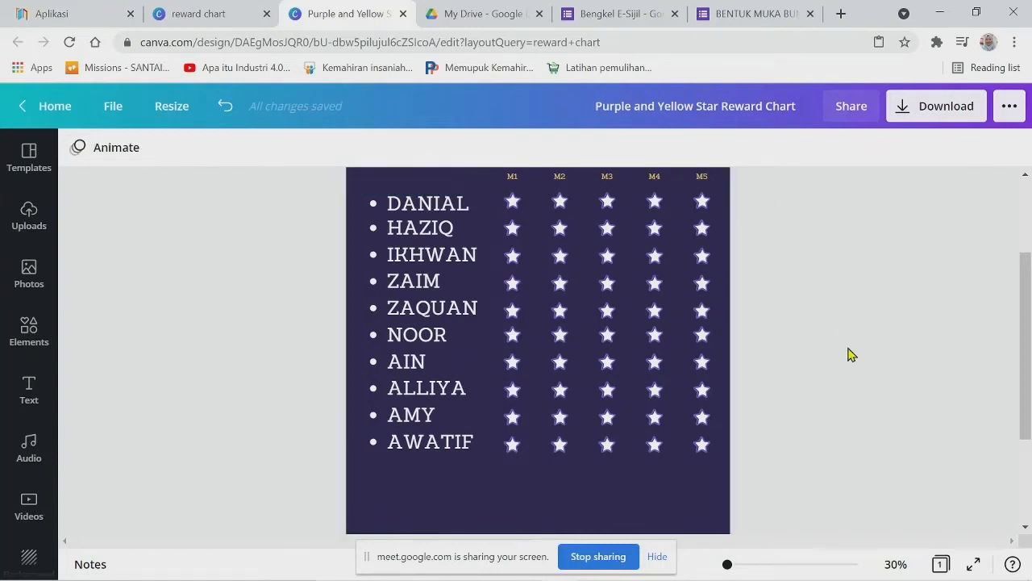
scroll(848, 355, "up", 3)
scroll(847, 353, "down", 4)
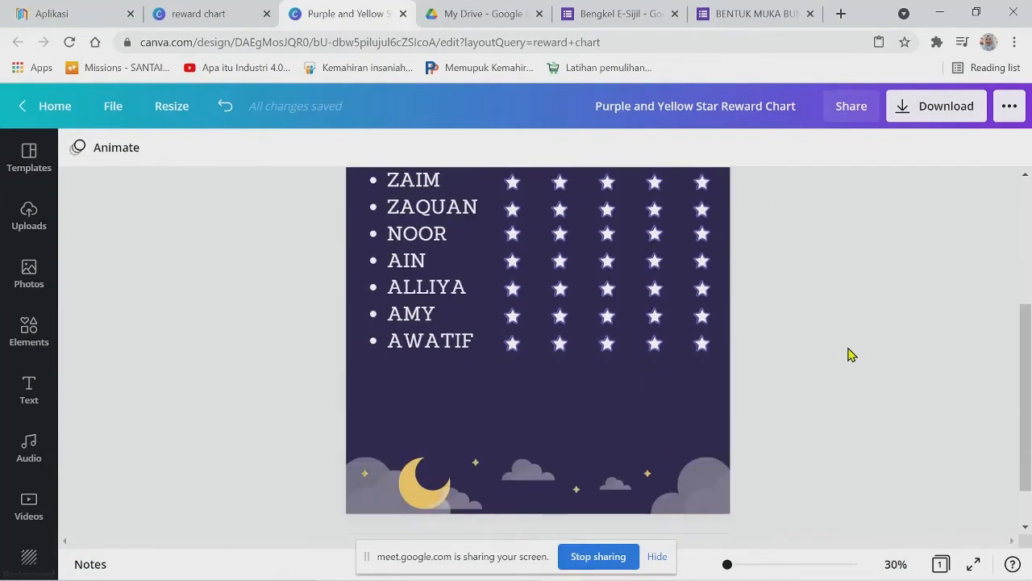
Look over the whole chart page, from the title banner to the last name and the moon artwork.
scroll(848, 353, "up", 4)
left_click(396, 230)
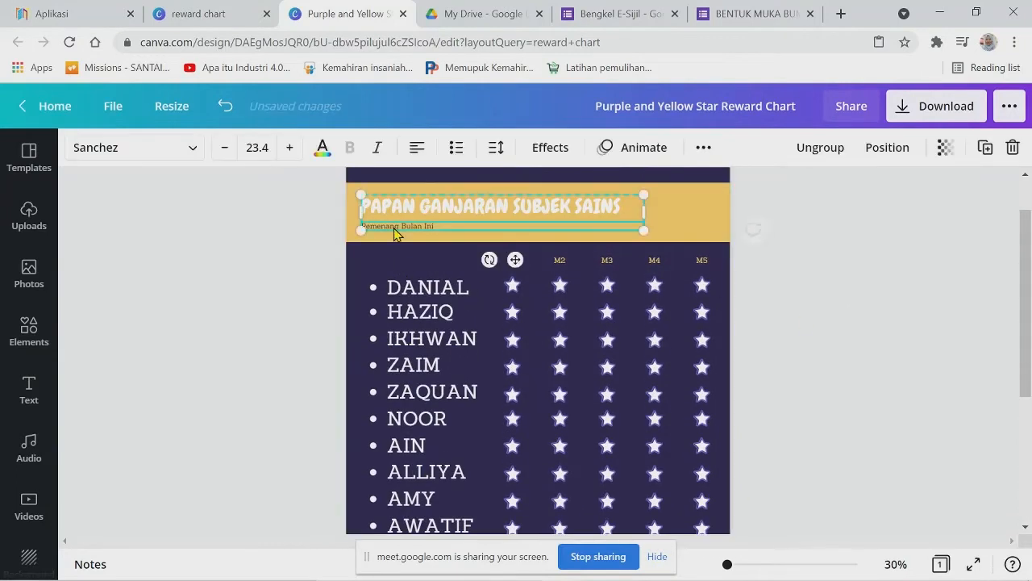
left_click(848, 280)
scroll(842, 263, "down", 3)
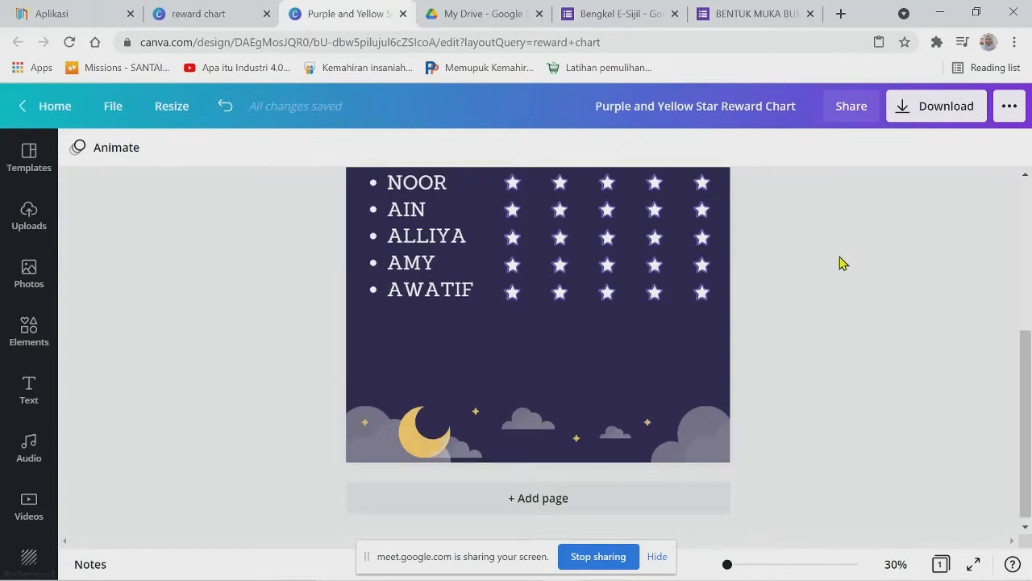
scroll(840, 262, "up", 3)
scroll(840, 262, "down", 1)
scroll(840, 263, "up", 1)
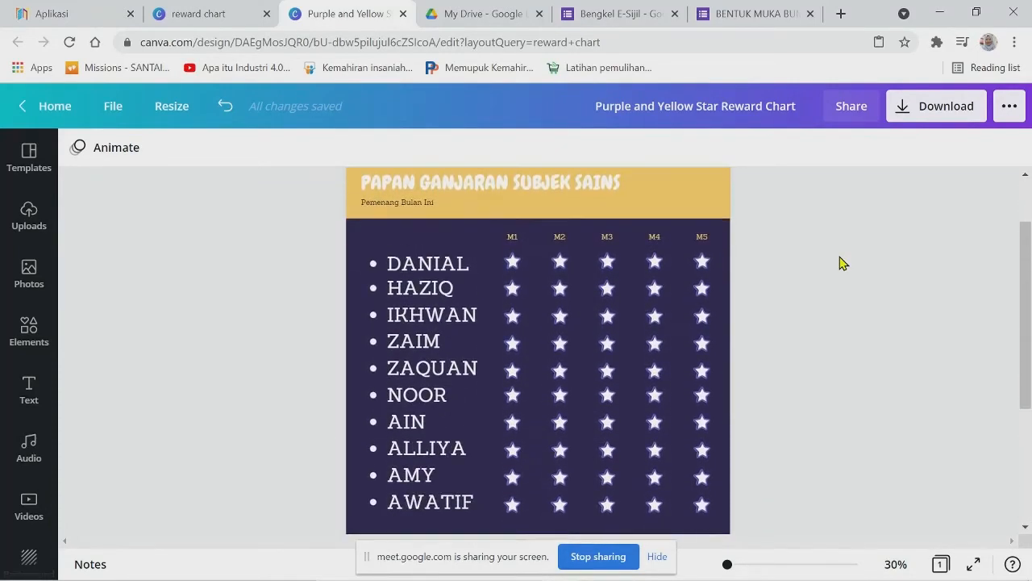
scroll(839, 263, "down", 1)
scroll(840, 263, "up", 3)
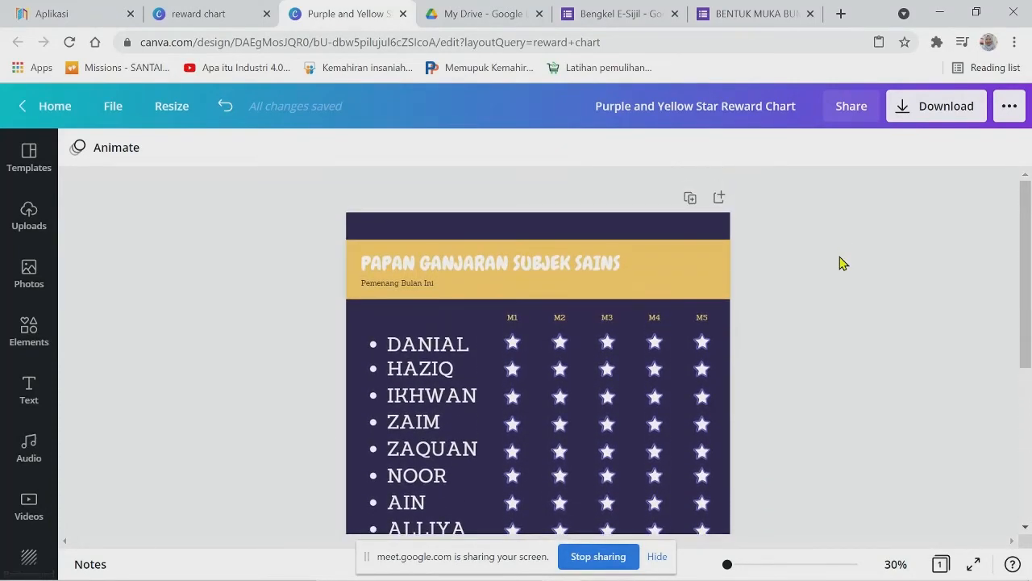
scroll(842, 263, "down", 3)
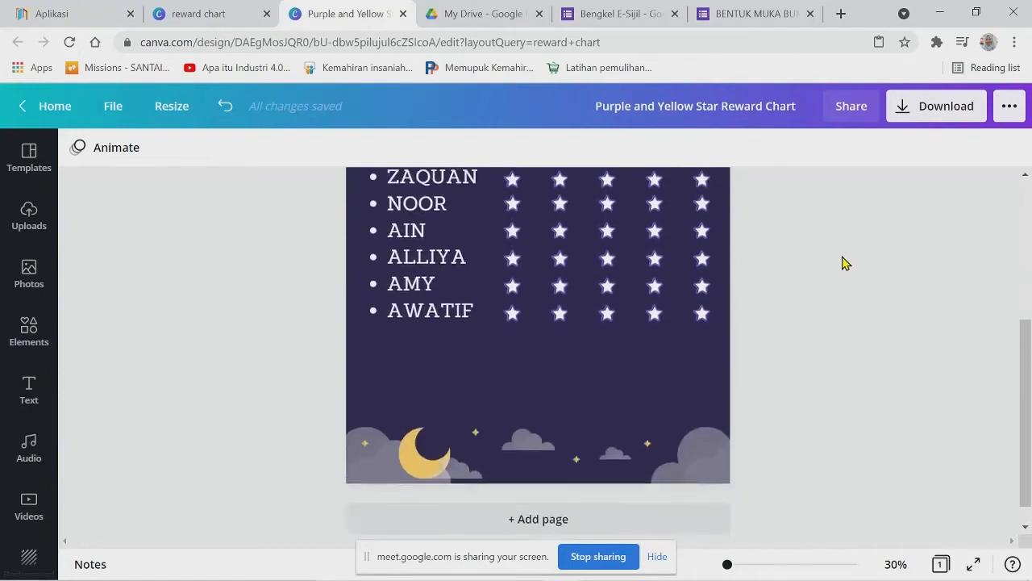
scroll(844, 260, "up", 2)
scroll(940, 355, "up", 2)
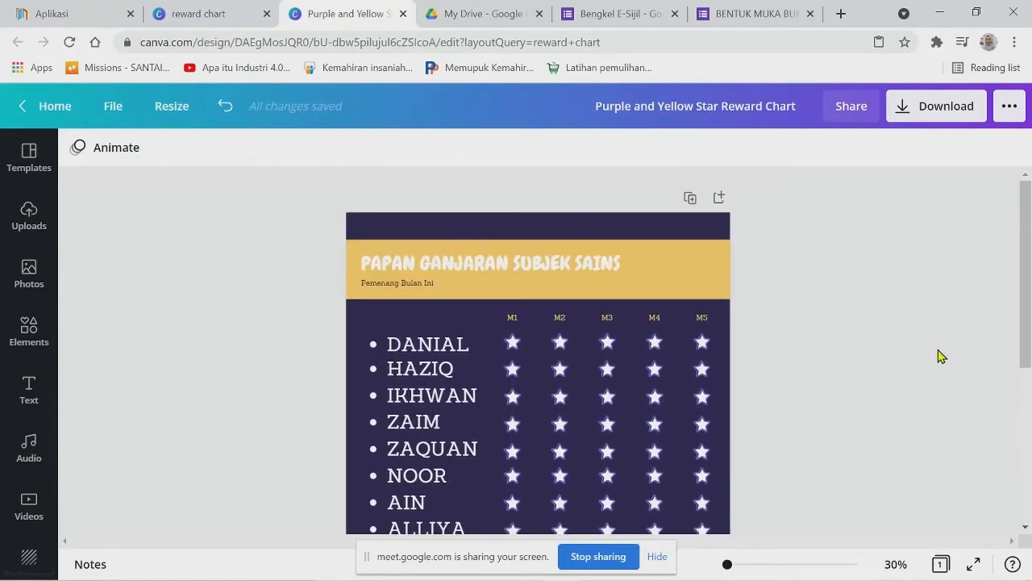
Duplicate the chart page, and copy the last six student names from the list in the Word document.
left_click(690, 199)
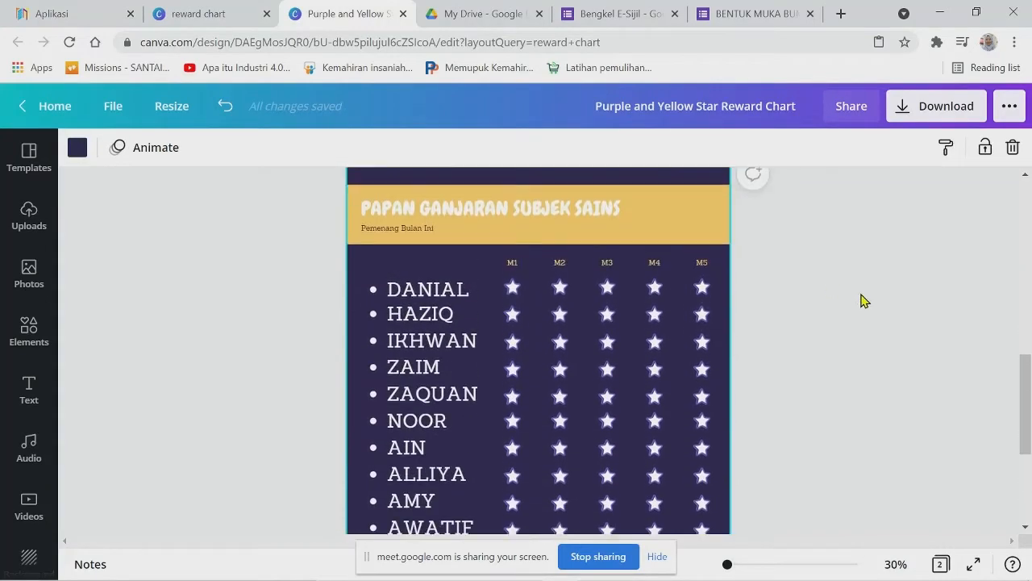
left_click(597, 571)
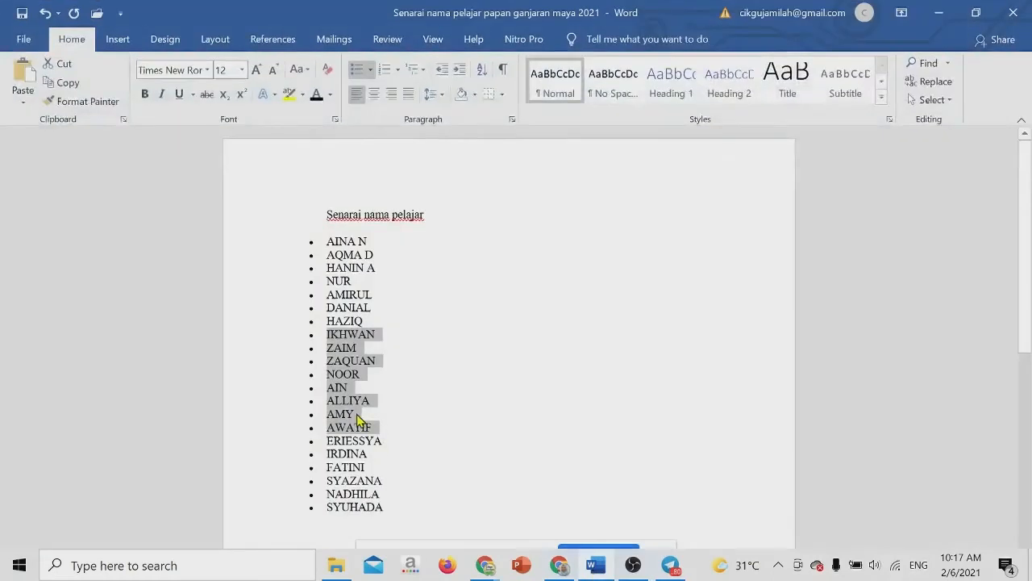
left_click(362, 417)
left_click_drag(325, 442, 396, 520)
right_click(352, 486)
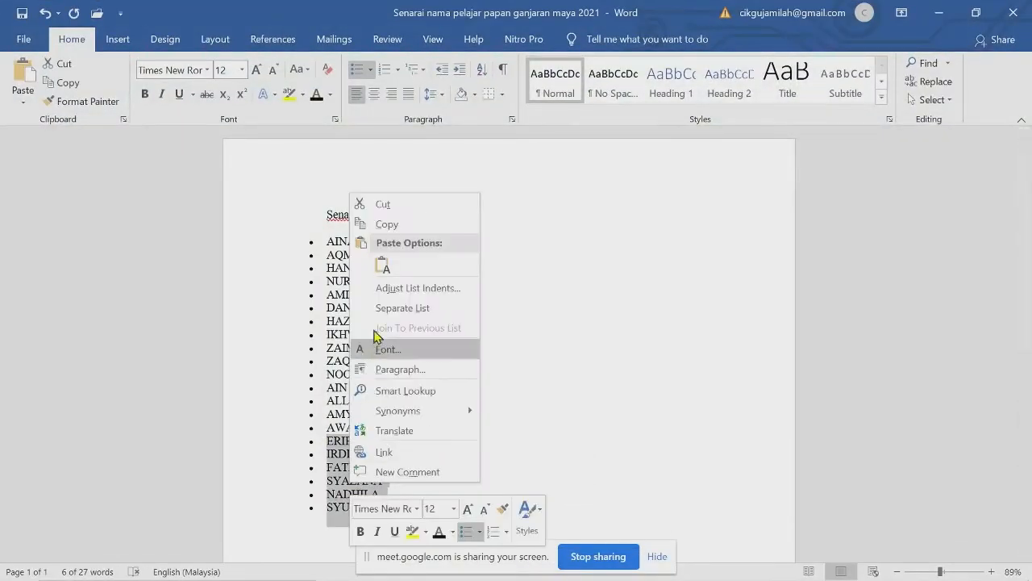
left_click(389, 226)
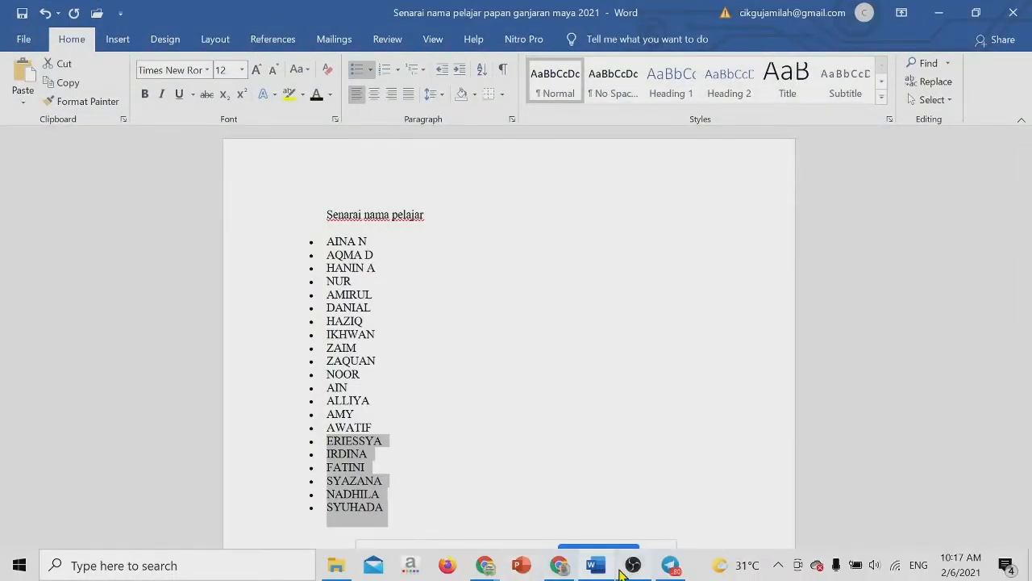
Back in Canva, replace the first seven names in the duplicated page's list with the copied names.
left_click(558, 567)
left_click(435, 429)
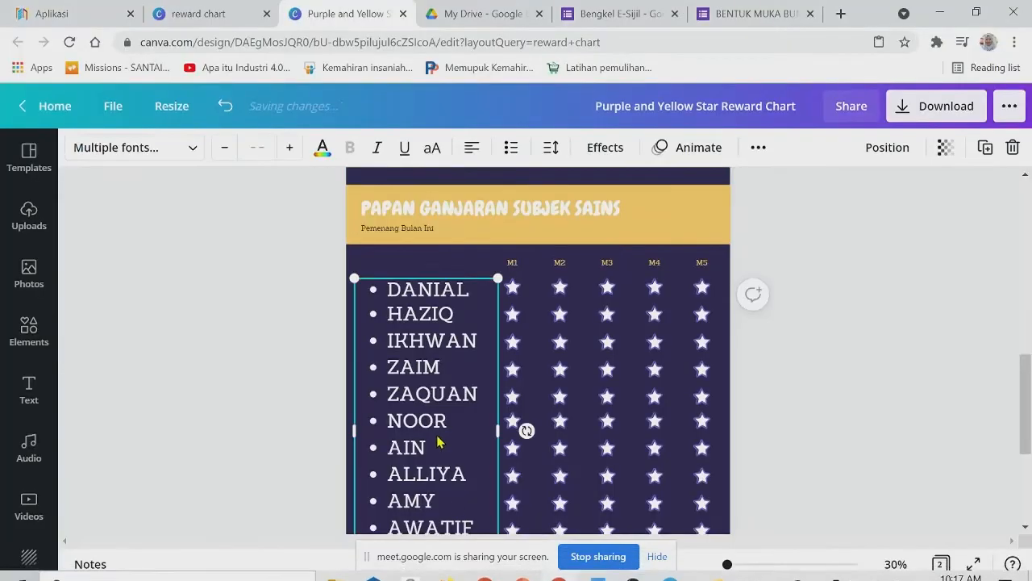
double_click(436, 429)
left_click_drag(393, 288, 427, 447)
right_click(423, 396)
left_click(465, 225)
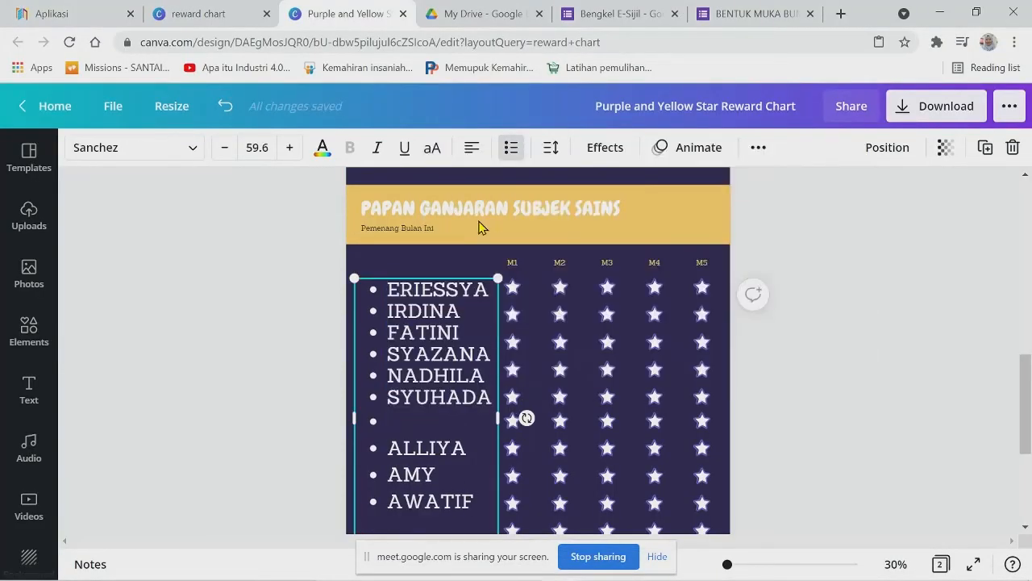
Set the line spacing of the six pasted names to 1.41 so they match the star rows.
scroll(845, 453, "down", 3)
scroll(844, 453, "up", 2)
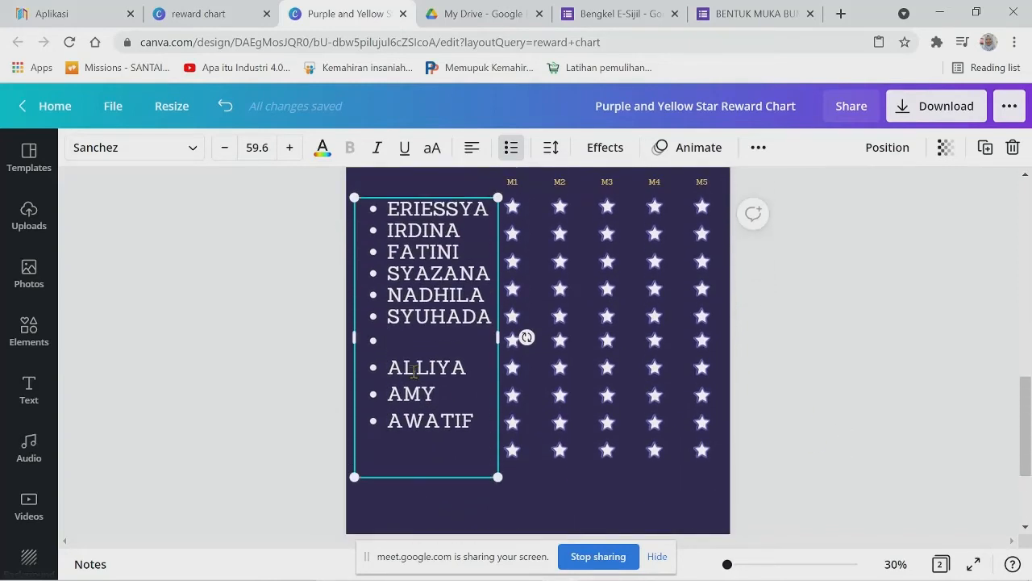
left_click_drag(409, 333, 385, 203)
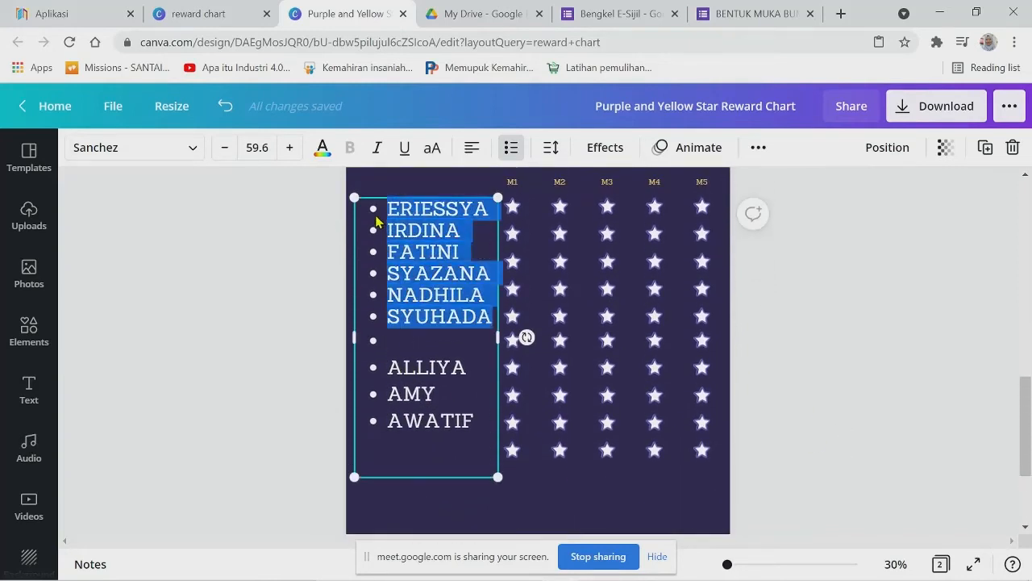
left_click(557, 150)
mouse_move(684, 239)
left_mouse_down()
mouse_move(710, 246)
mouse_move(699, 238)
left_mouse_up()
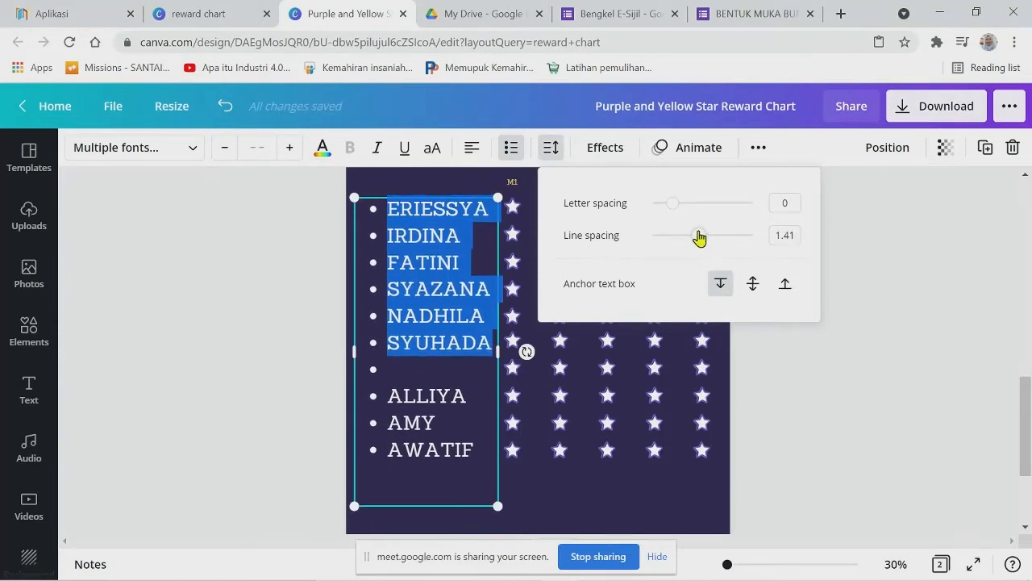
Fill the empty seventh bullet of the second page's list with a student's name in capital letters.
left_click(460, 371)
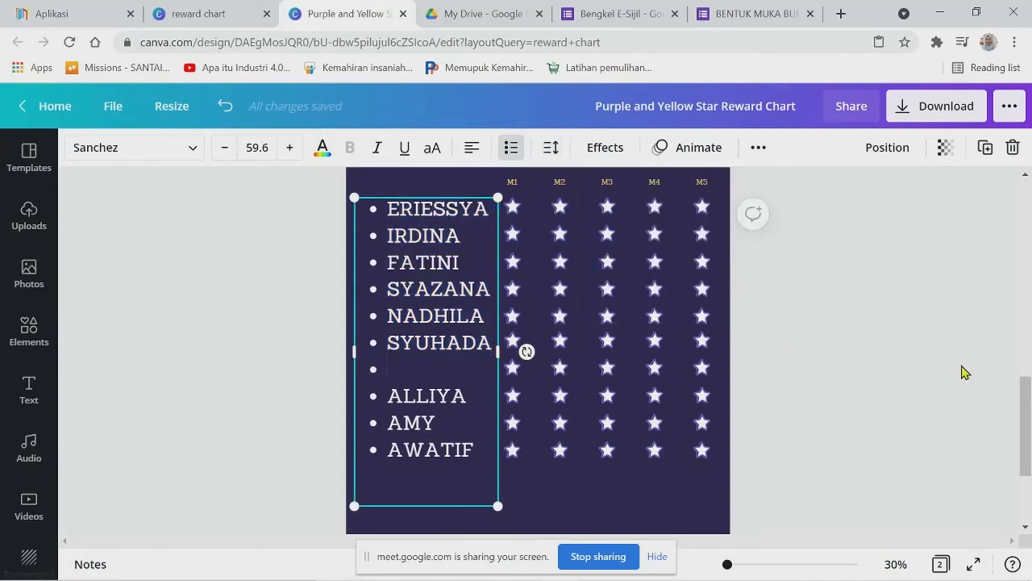
type("amad")
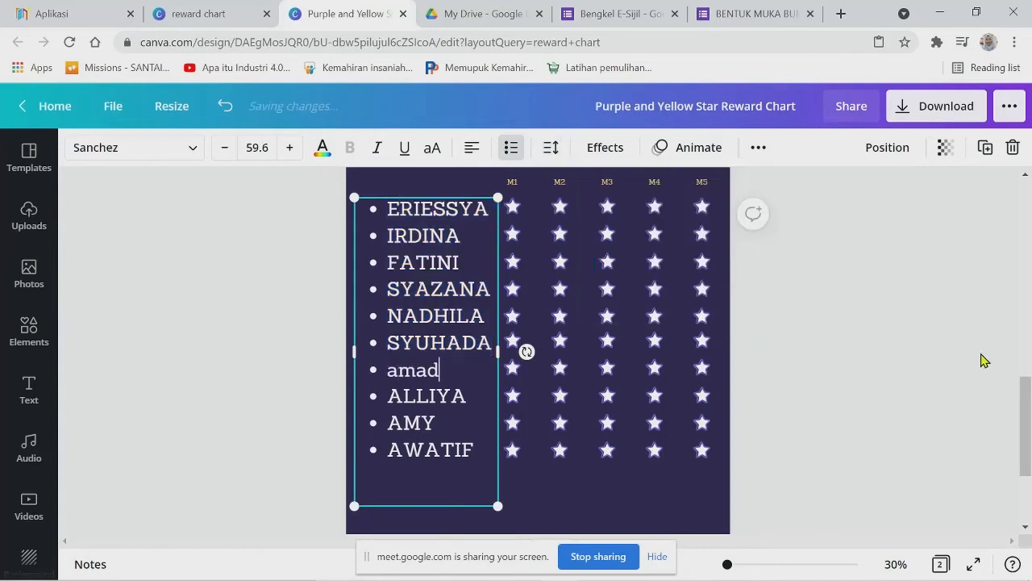
key("BackSpace")
key("BackSpace")
key("BackSpace")
key("BackSpace")
key("Caps_Lock")
type("AMAD")
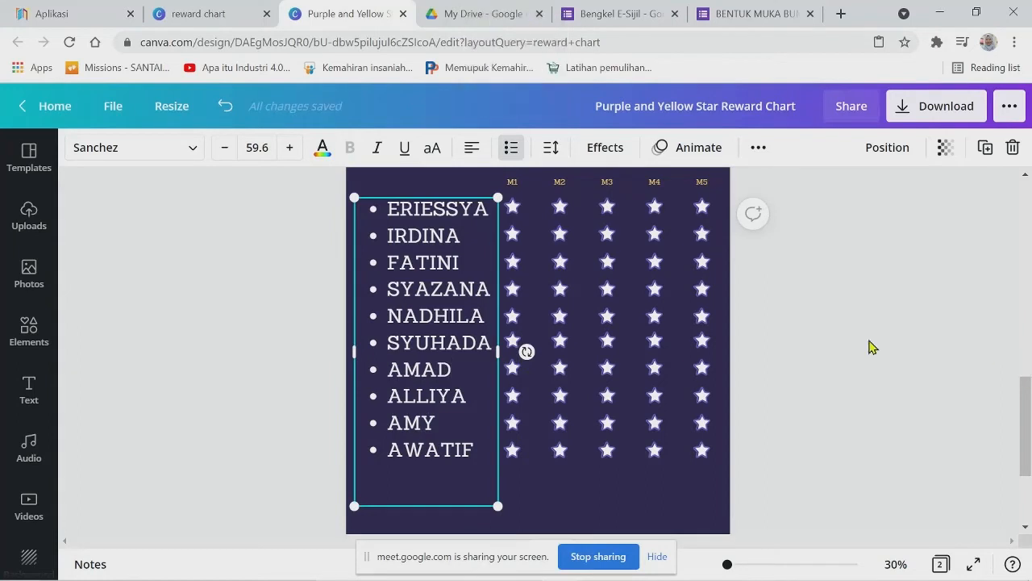
left_click(799, 352)
On page 1, recolour the white fill of the first name's M1 star to the document's yellow.
scroll(876, 385, "up", 5)
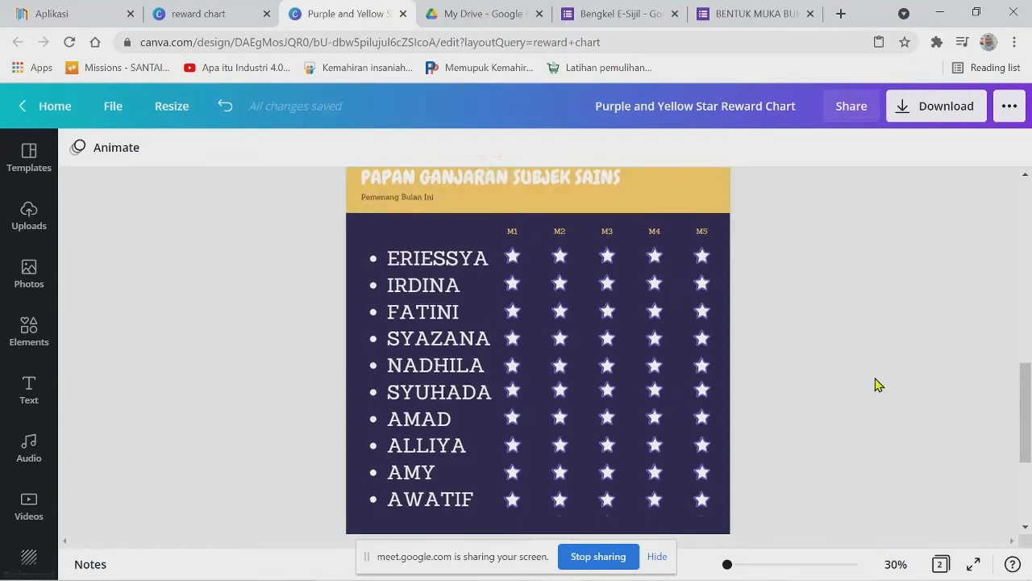
scroll(877, 385, "up", 5)
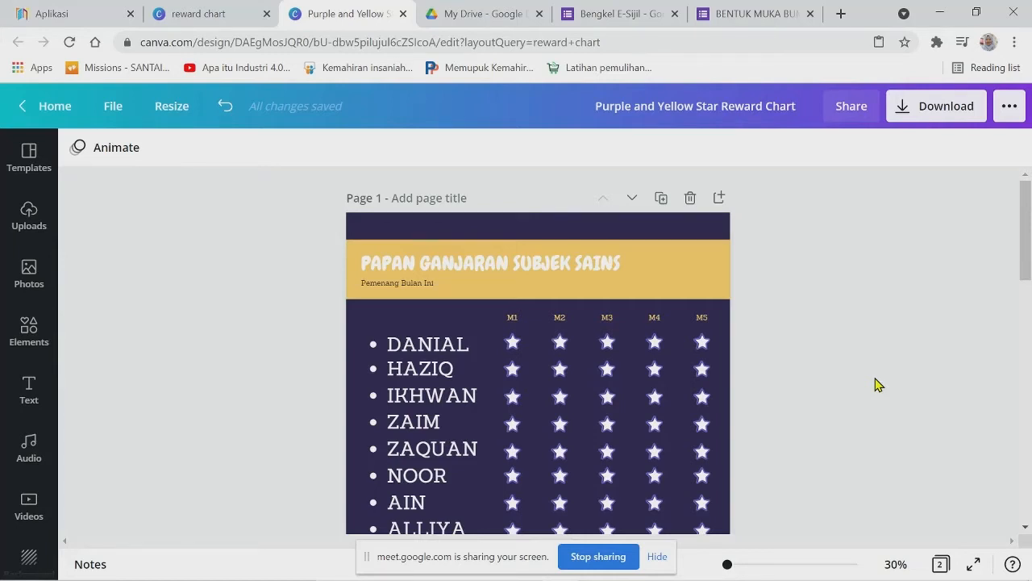
left_click(514, 346)
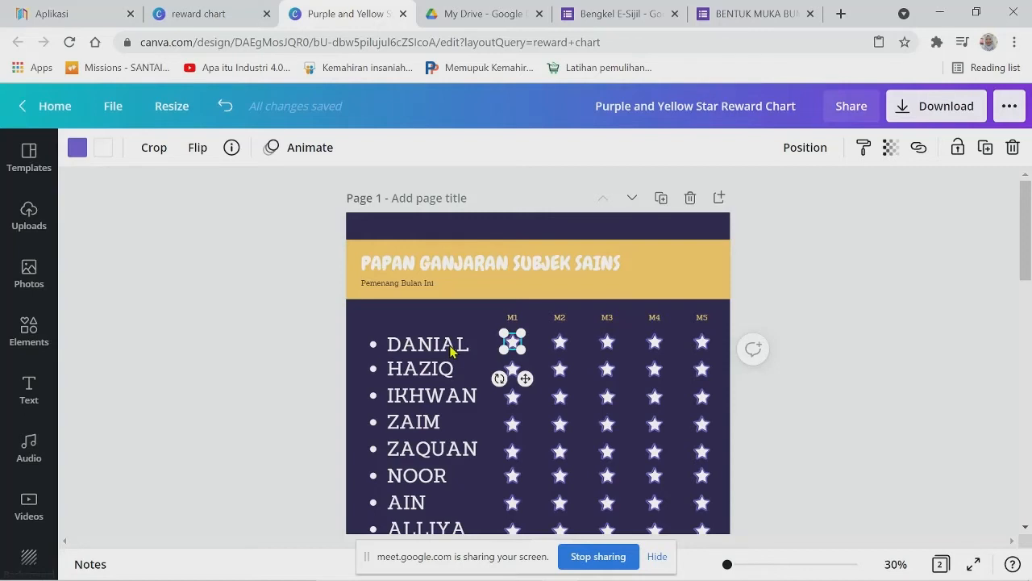
left_click(102, 150)
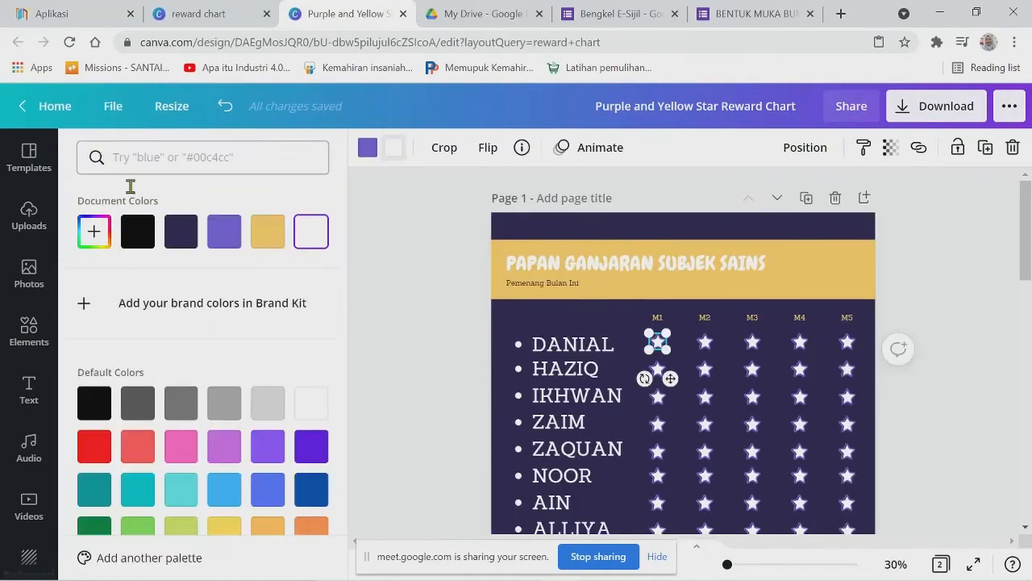
left_click(268, 232)
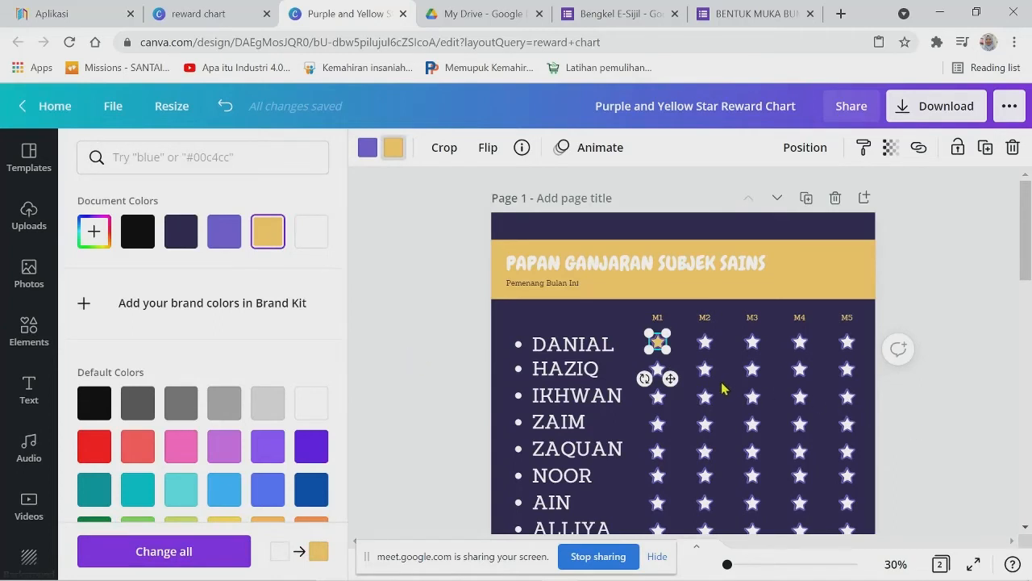
left_click(658, 410)
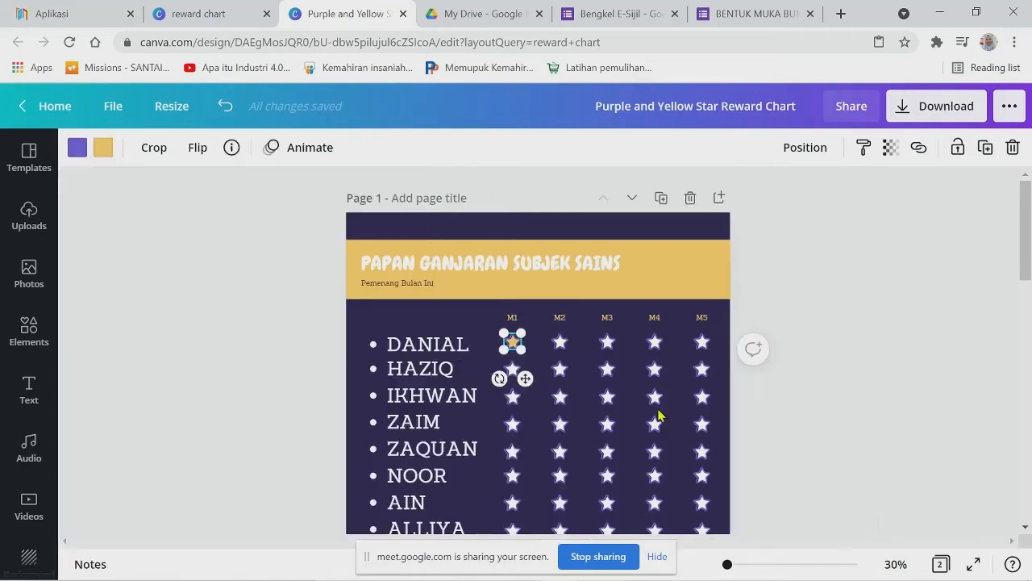
Recolour the M1 stars of the third, fifth and ninth names on page 1 to the same yellow.
left_click(513, 396)
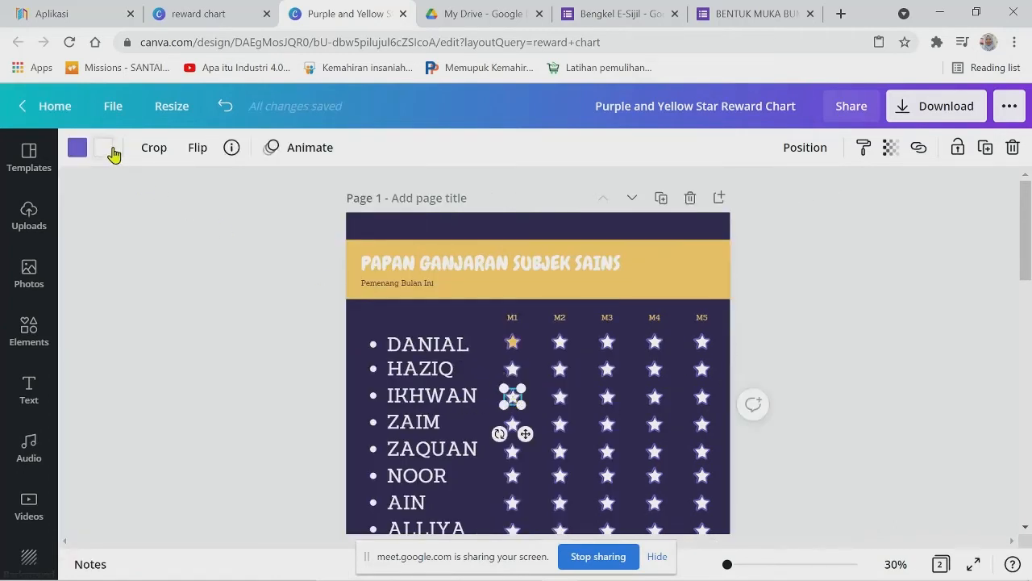
left_click(103, 149)
left_click(270, 234)
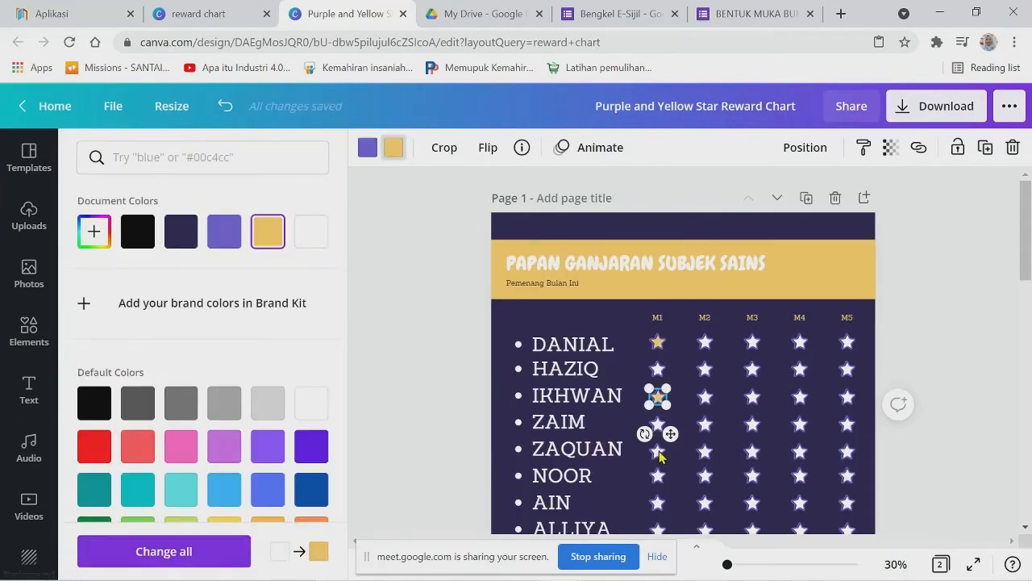
left_click(658, 451)
left_click(270, 234)
scroll(669, 442, "down", 2)
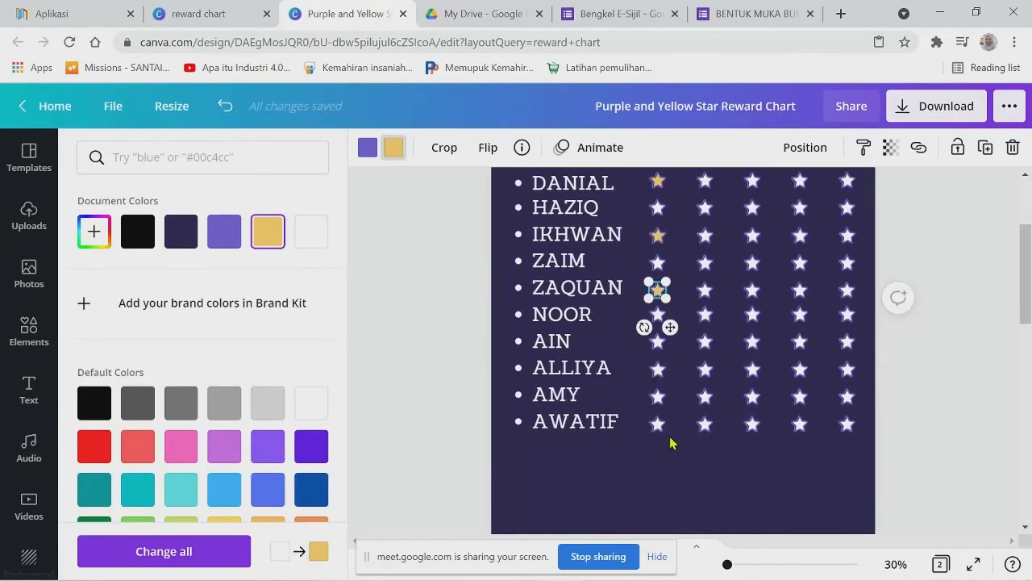
left_click(658, 397)
left_click(270, 233)
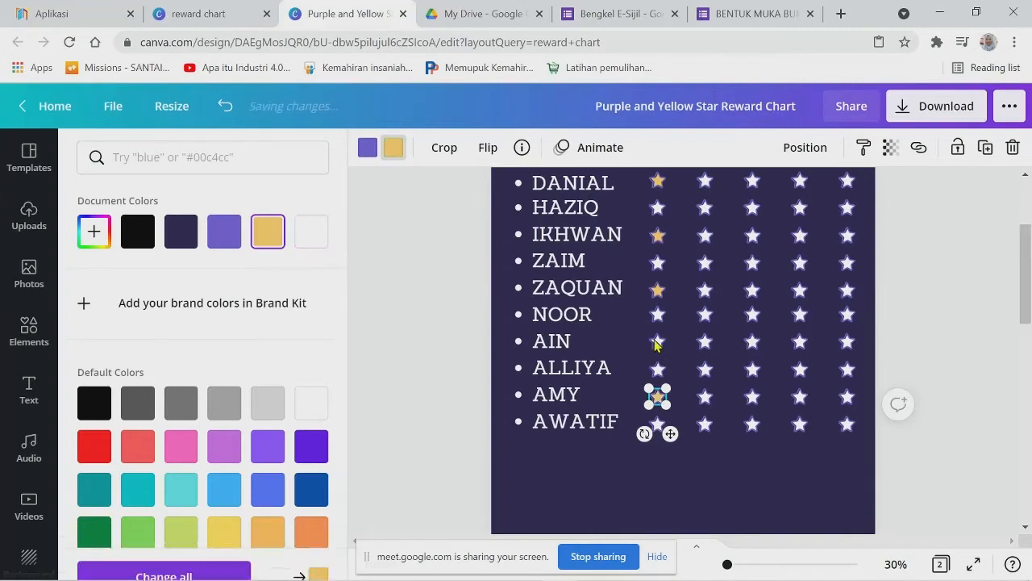
On page 2, recolour the M1 stars of the seventh, tenth and fifth names to the document's yellow.
scroll(658, 347, "down", 3)
scroll(657, 347, "down", 4)
left_click(658, 366)
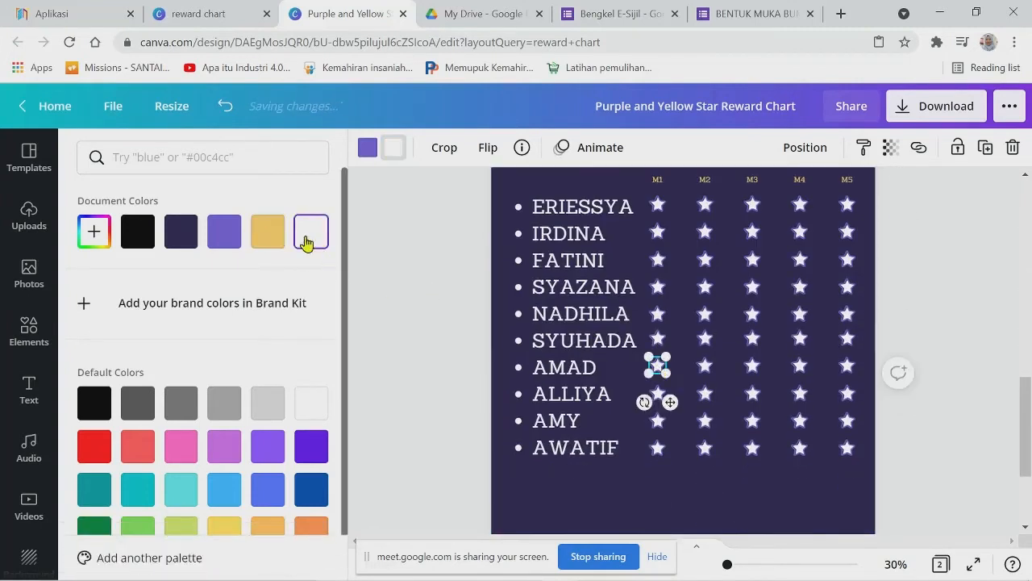
left_click(270, 234)
left_click(658, 448)
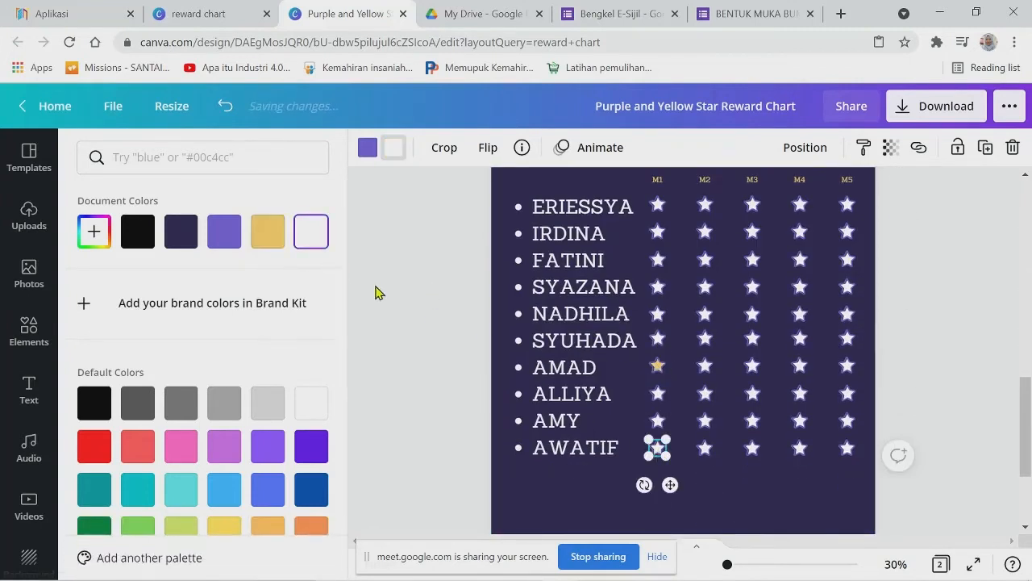
left_click(270, 234)
left_click(657, 313)
left_click(270, 234)
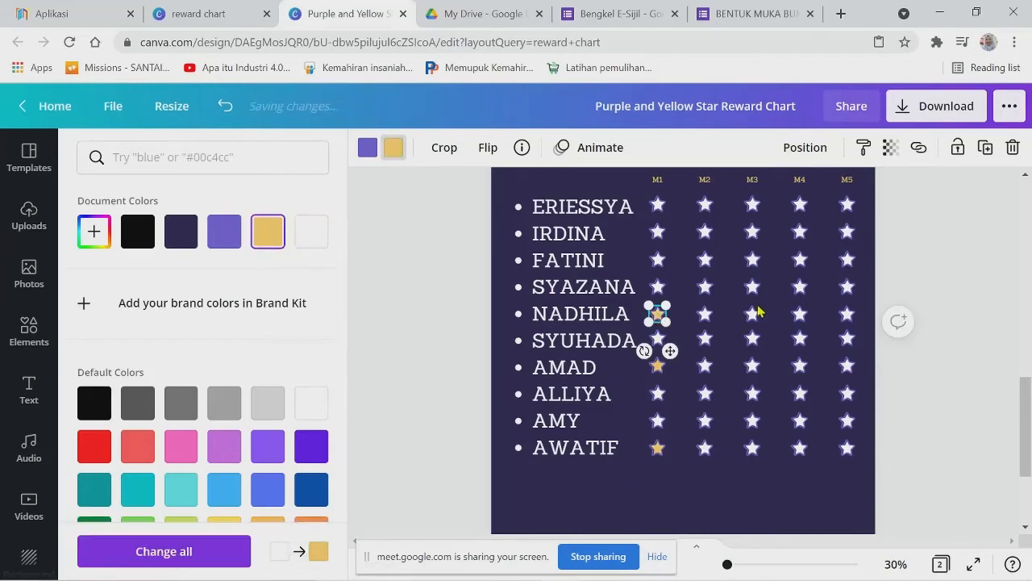
scroll(981, 390, "up", 2)
left_click(975, 385)
scroll(276, 340, "up", 5)
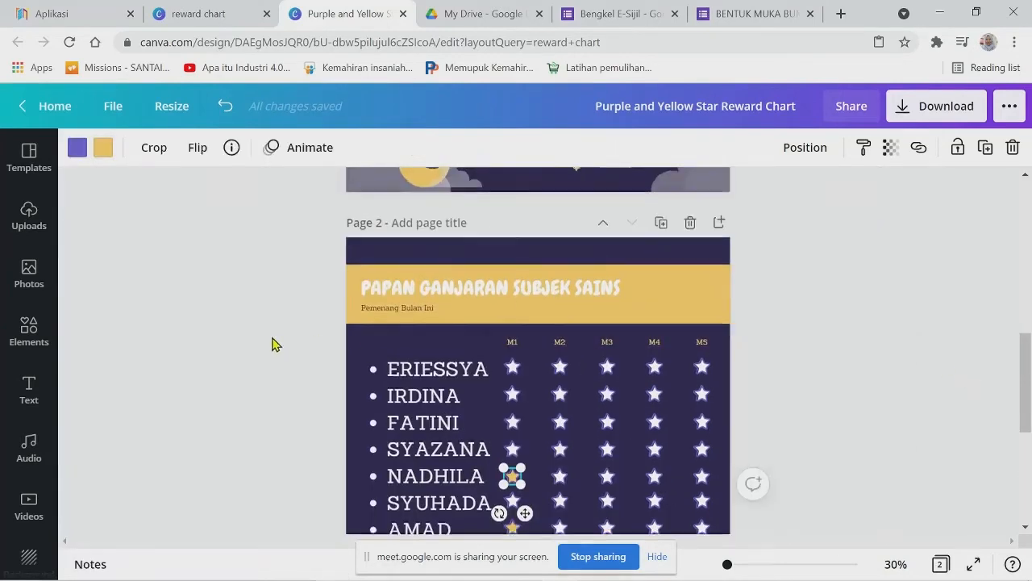
scroll(273, 339, "up", 3)
left_click(560, 368)
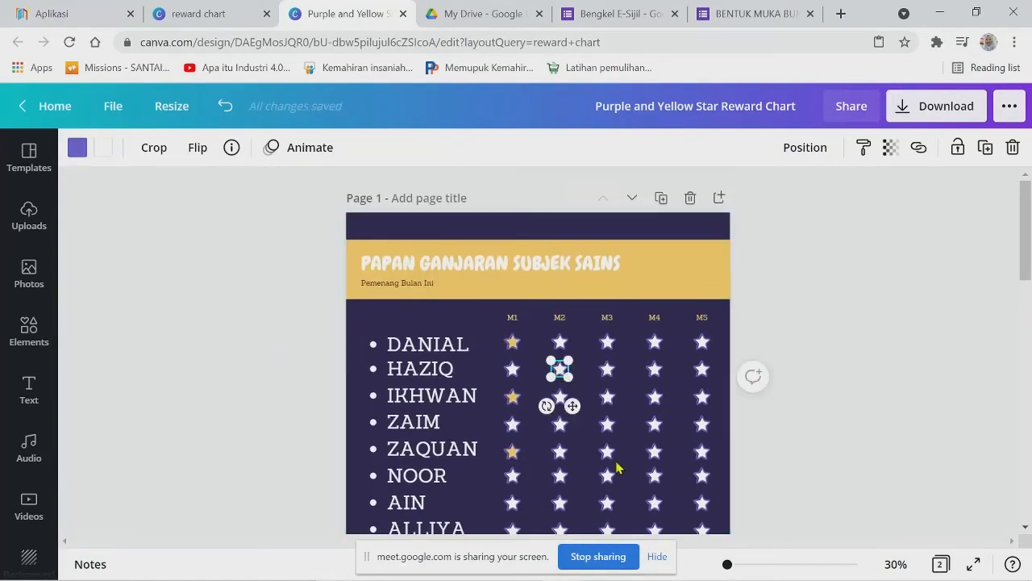
left_click(936, 393)
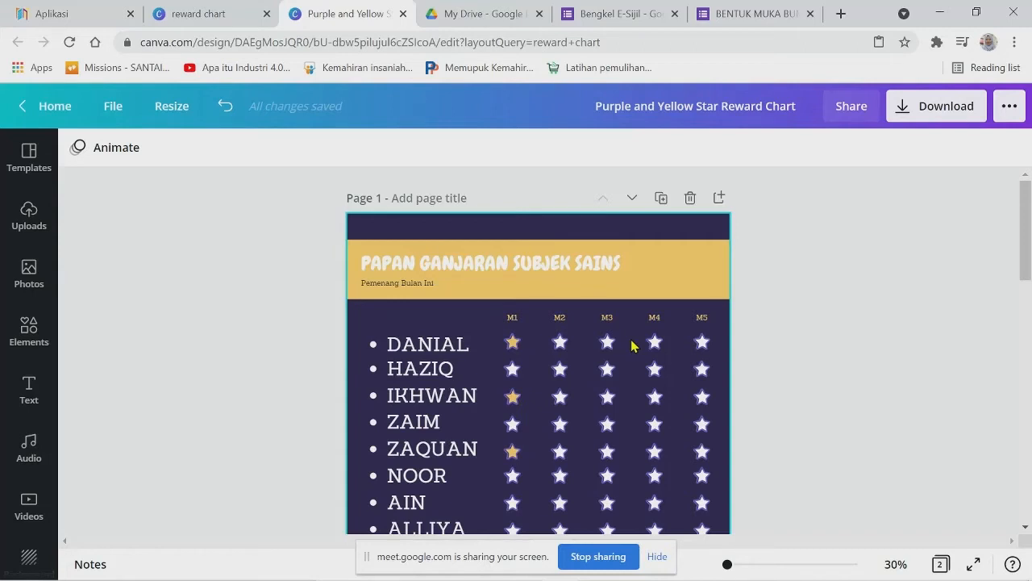
Examine the file types offered for downloading both pages, including JPG, without starting the download.
left_click(917, 121)
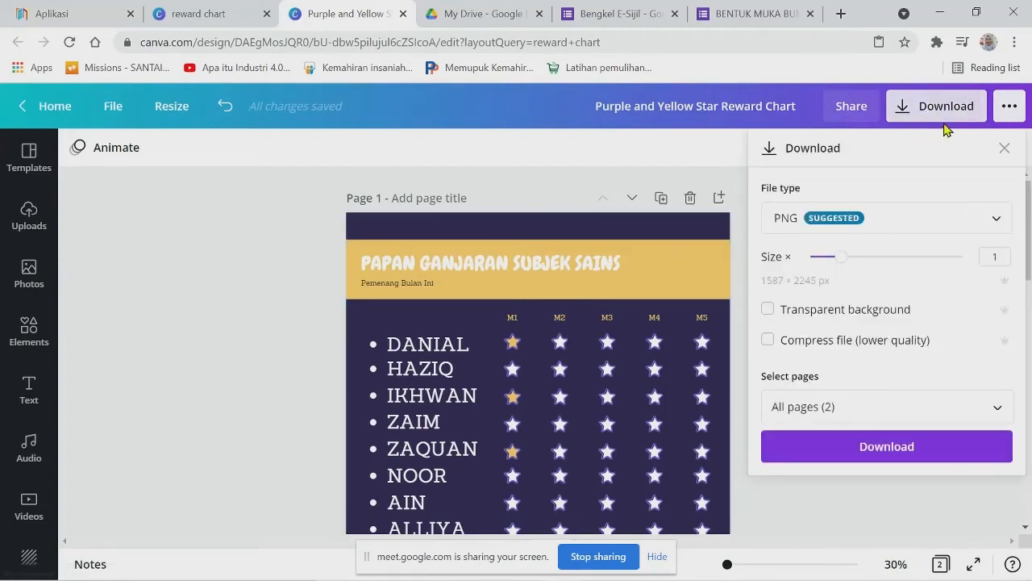
left_click(905, 226)
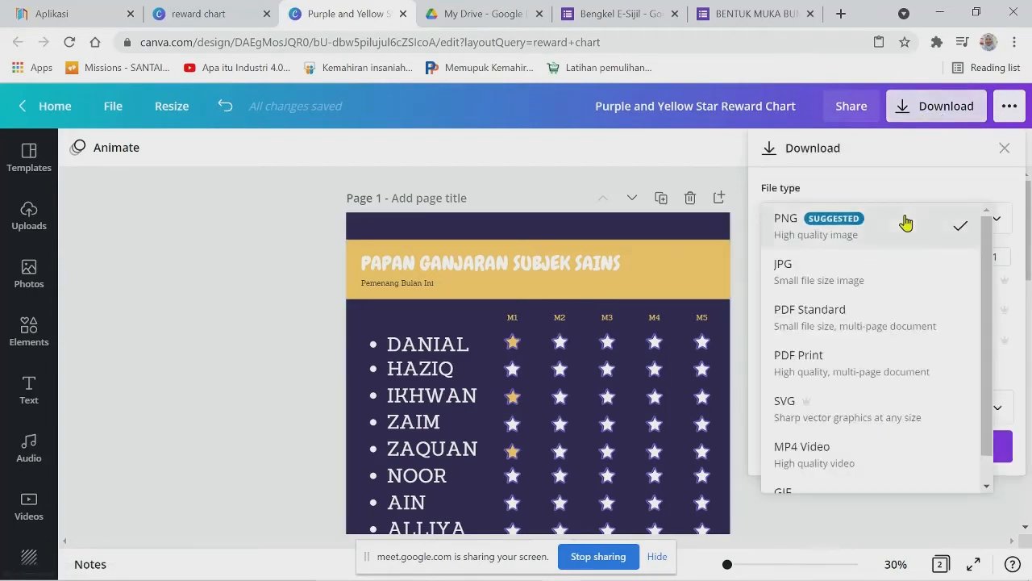
left_click(813, 277)
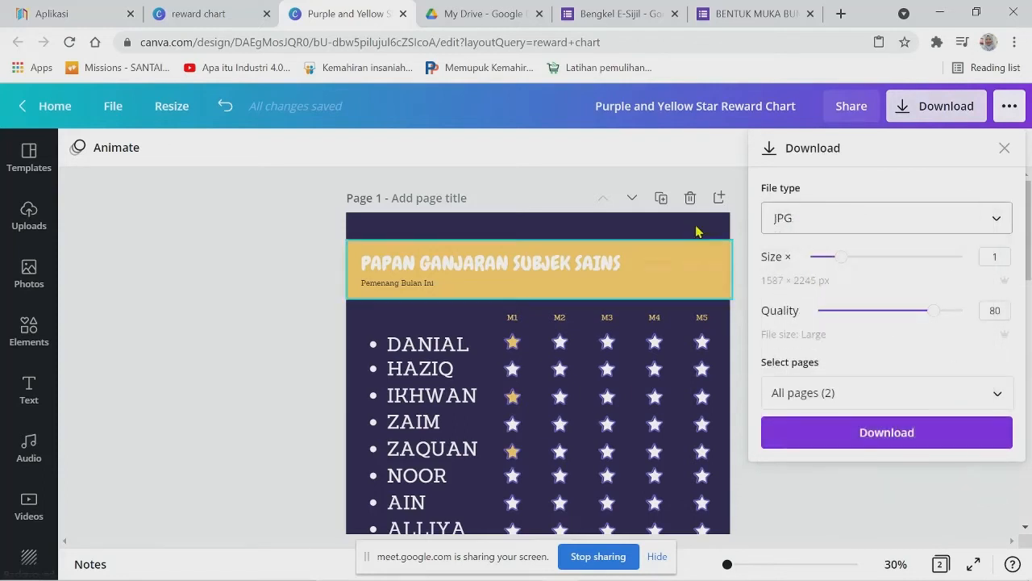
left_click(836, 509)
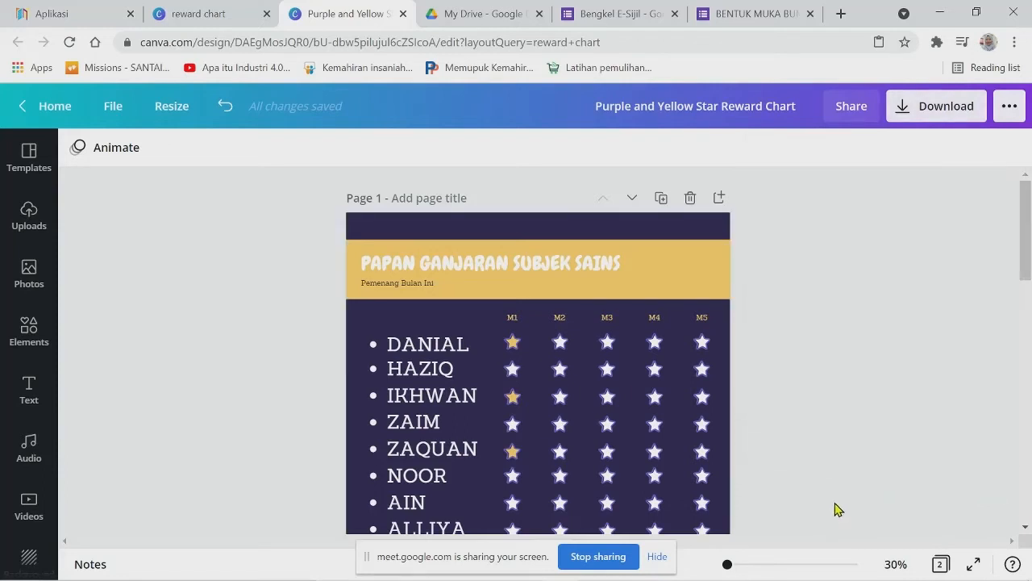
left_click(954, 119)
left_click(893, 232)
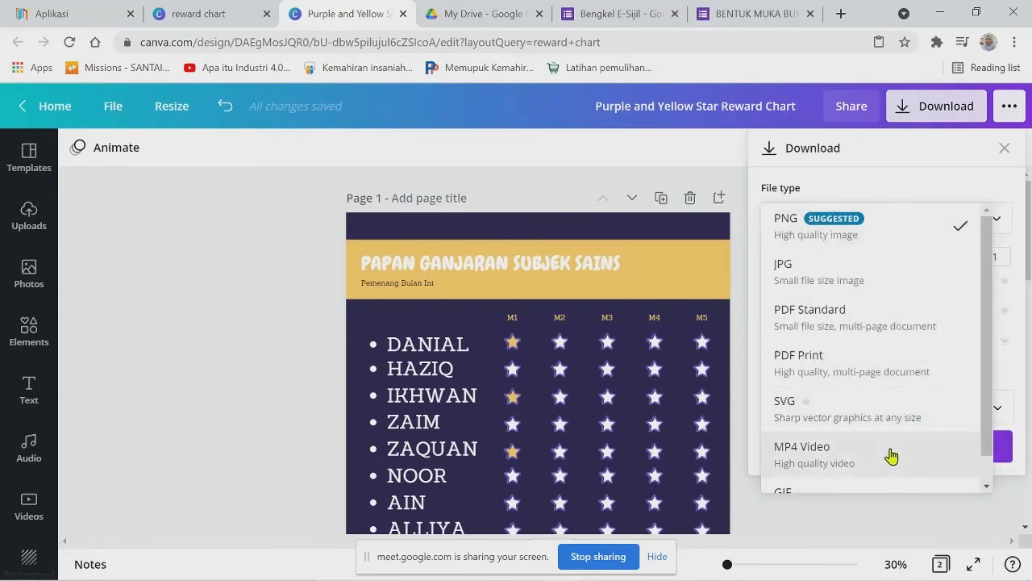
scroll(887, 476, "down", 1)
left_click(876, 505)
left_click(880, 516)
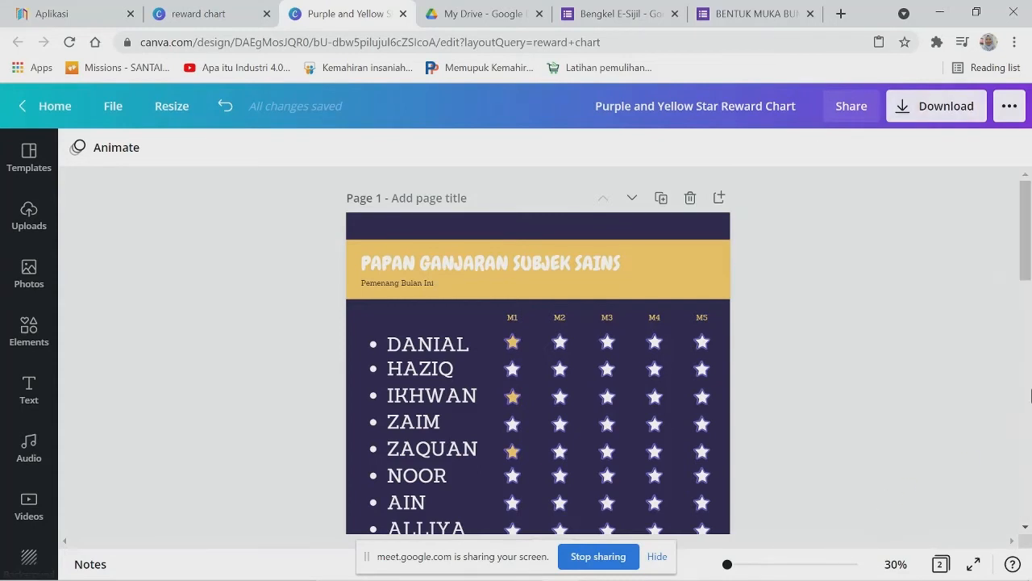
scroll(806, 326, "down", 3)
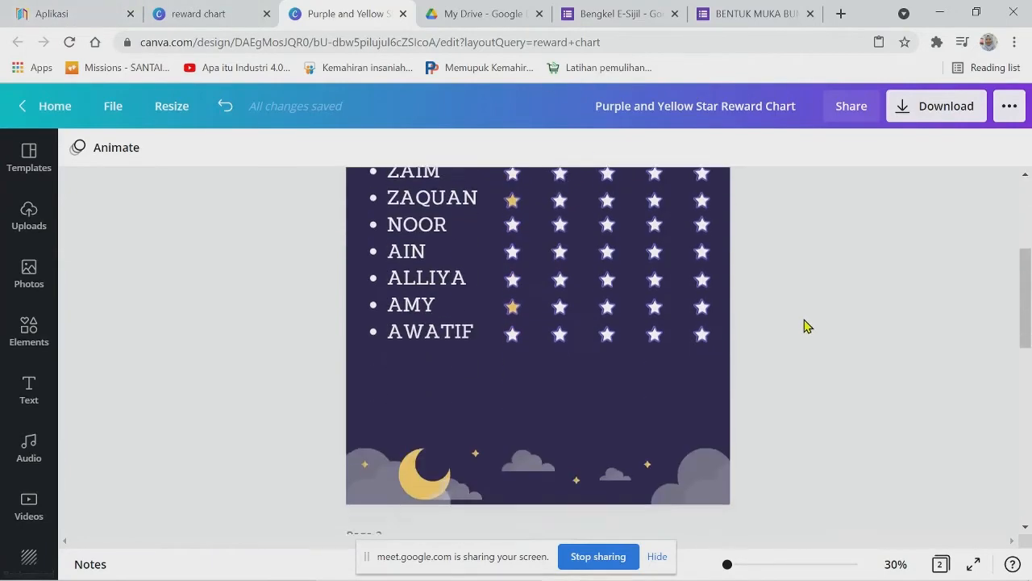
scroll(807, 326, "down", 8)
scroll(807, 326, "up", 7)
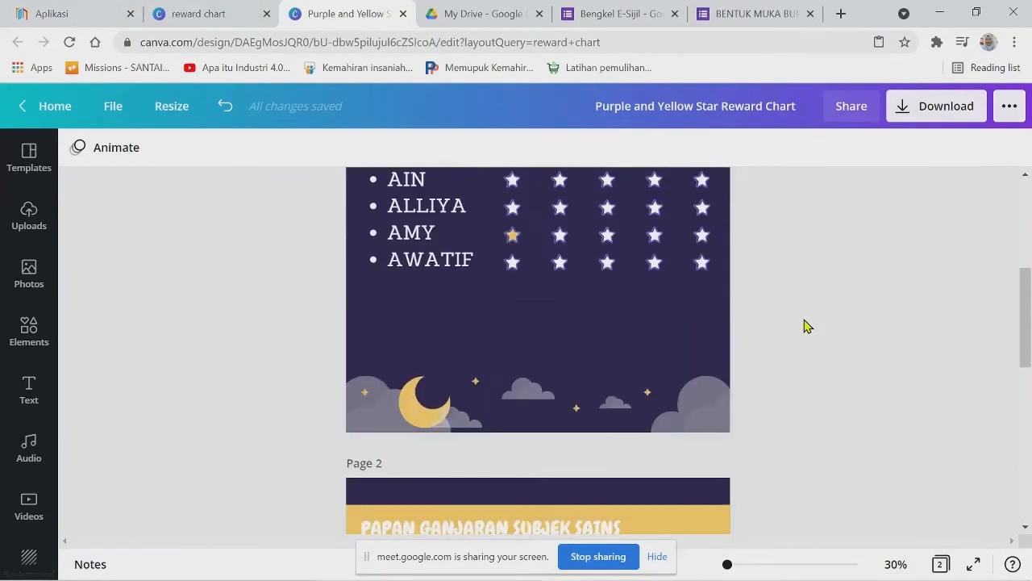
scroll(807, 326, "up", 4)
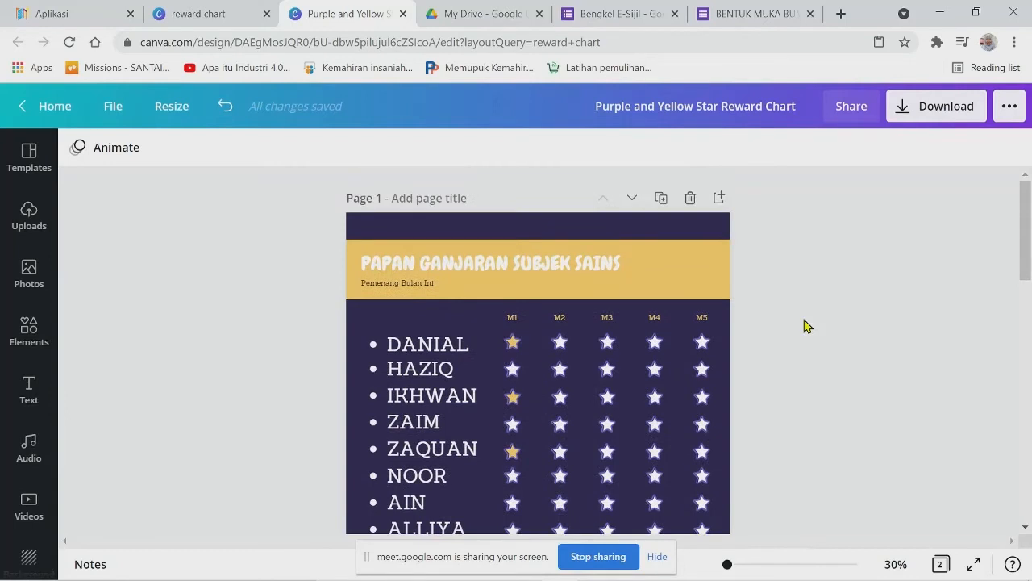
Add the recently used animated graphic of a man in a red jumper and cap to page 1.
left_click(31, 334)
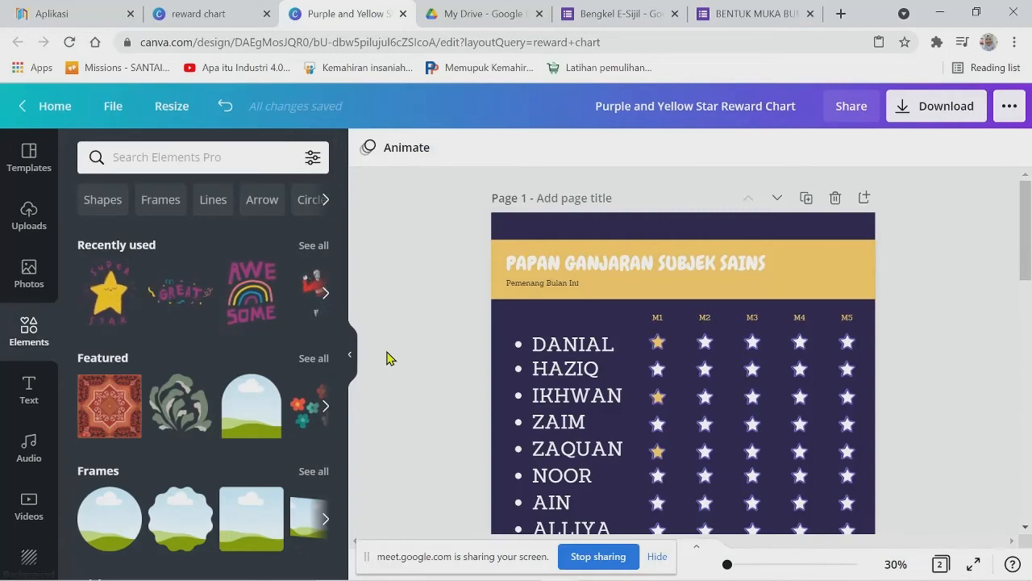
left_click(326, 293)
left_click(95, 287)
Shrink the animated man slightly and place him at page 1's lower right, his legs beyond the bottom edge.
scroll(463, 339, "down", 4)
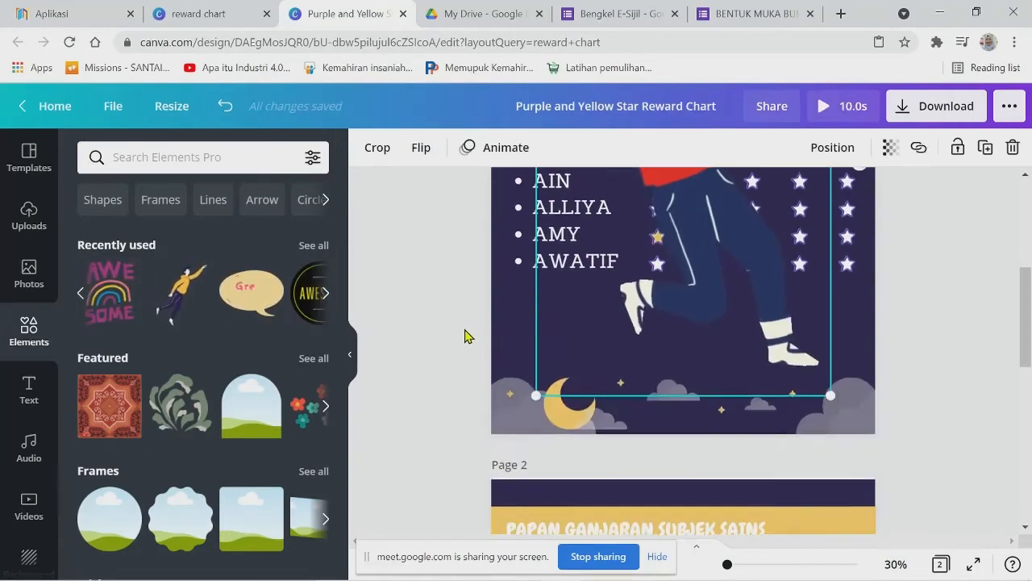
scroll(463, 336, "up", 3)
scroll(702, 254, "down", 3)
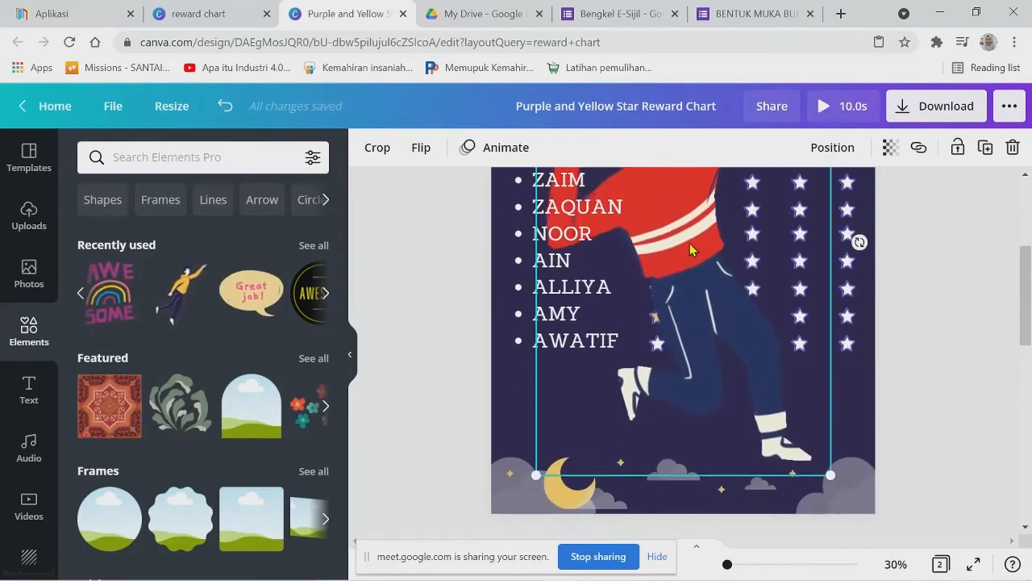
left_click_drag(690, 243, 864, 488)
left_click_drag(955, 281, 900, 328)
left_click_drag(789, 445, 720, 254)
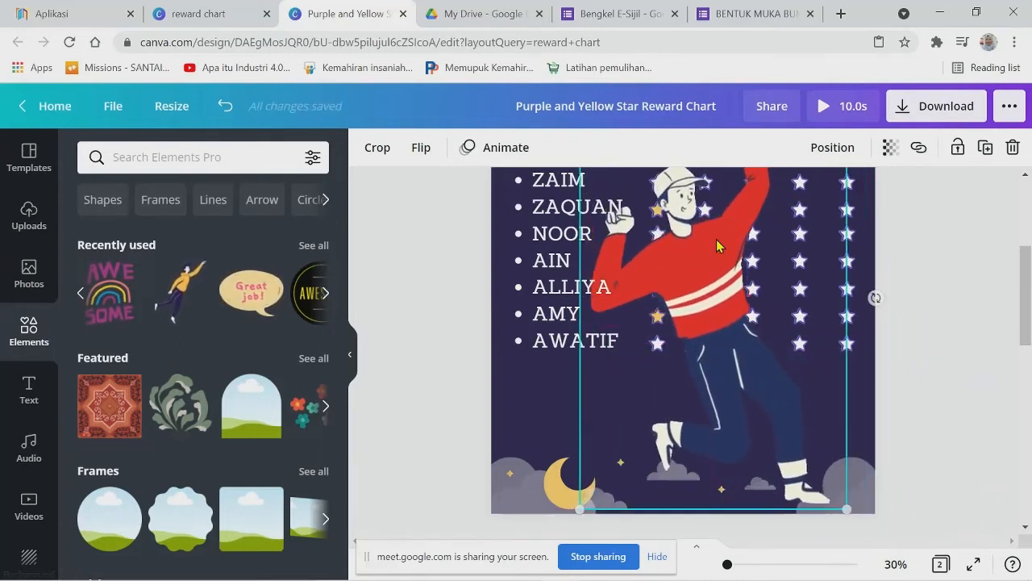
left_click_drag(724, 289, 766, 501)
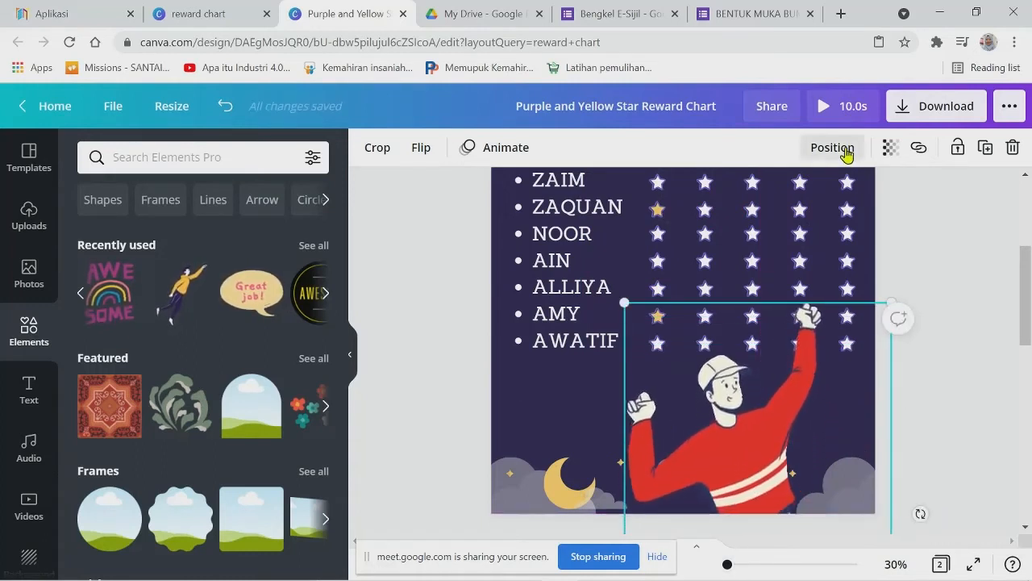
Send the animated man on page 1 backward in the layer order, behind the small cloud.
left_click(844, 148)
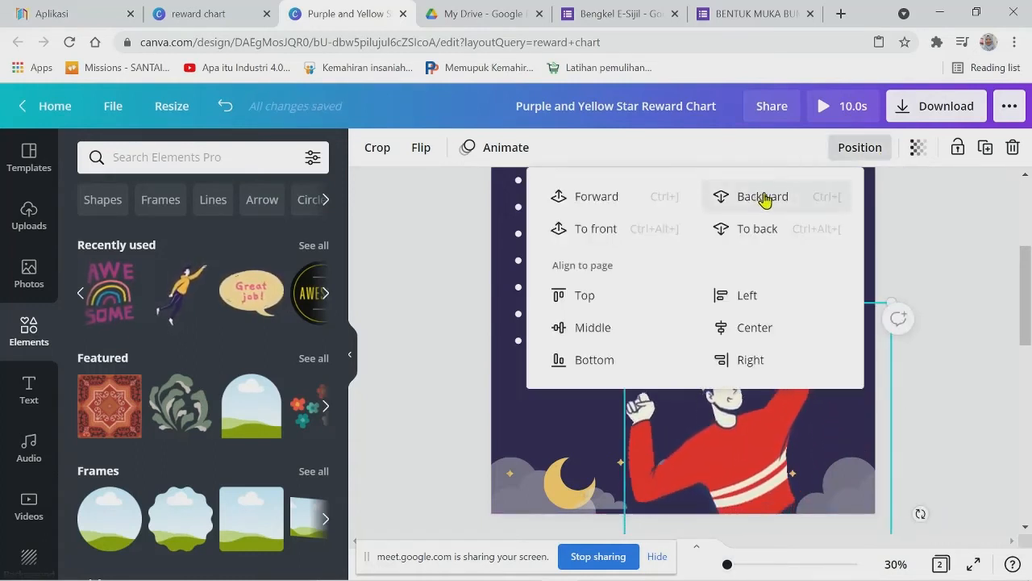
left_click(756, 202)
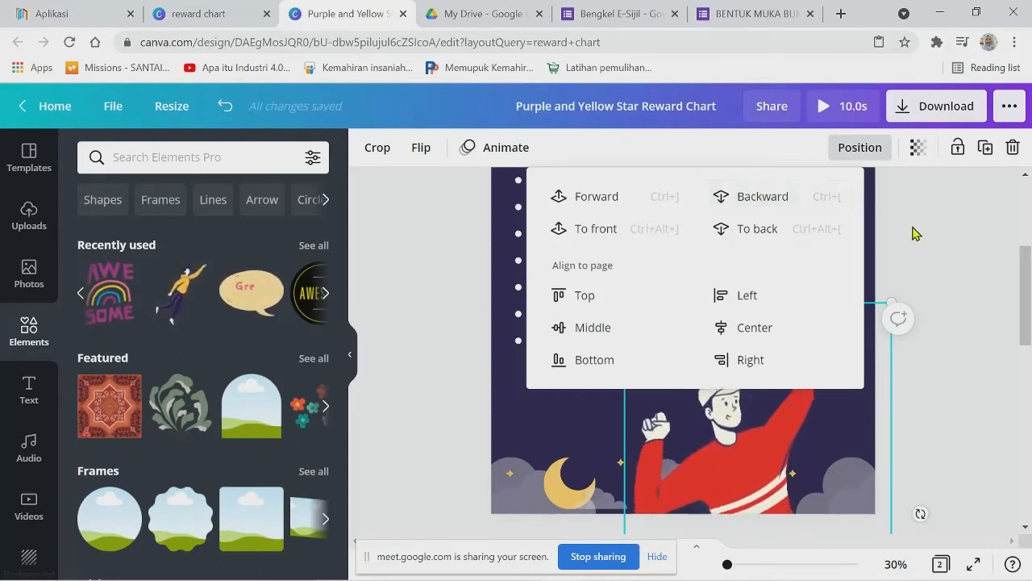
left_click(740, 199)
left_click(1020, 266)
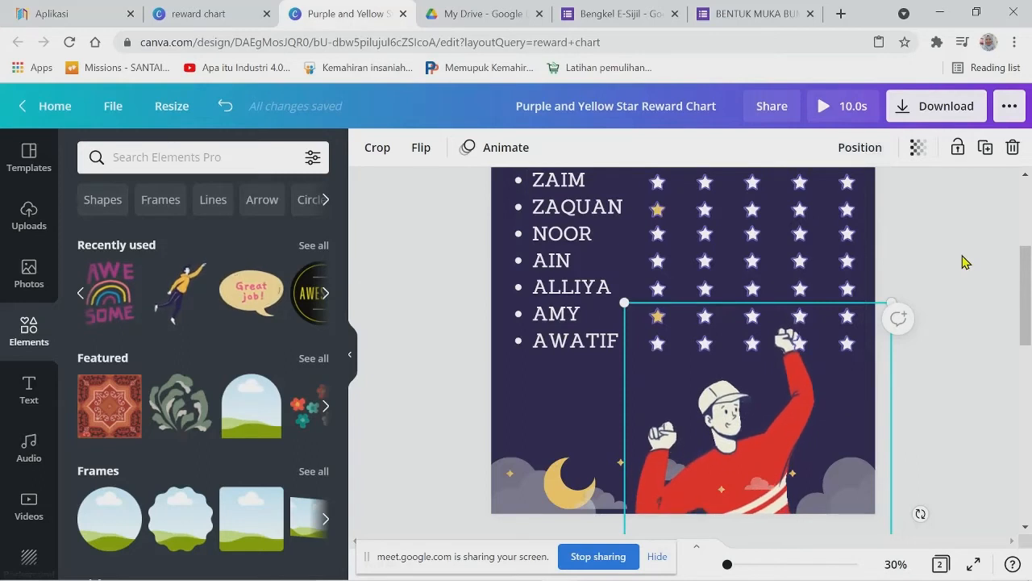
left_click(968, 283)
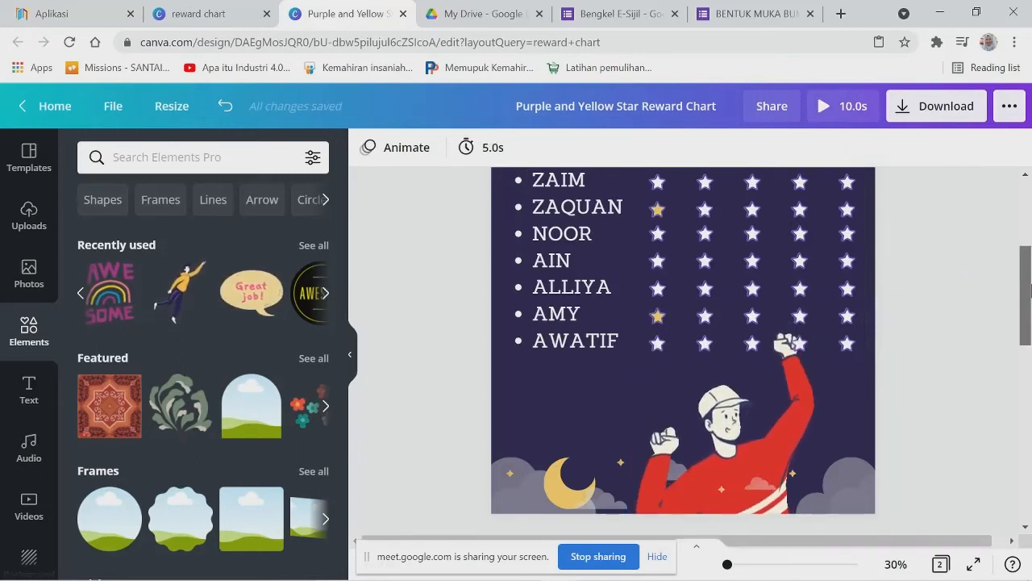
Copy the animated man from page 1 onto the lower part of page 2 and send the copy backward.
scroll(903, 287, "down", 3)
left_click(901, 289)
right_click(767, 247)
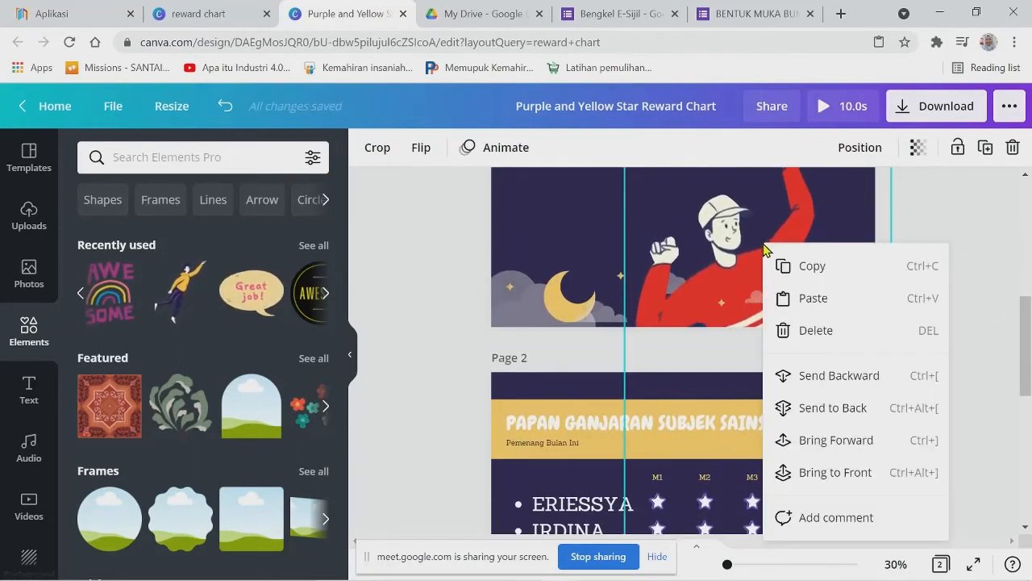
left_click(802, 270)
scroll(802, 274, "down", 5)
right_click(749, 428)
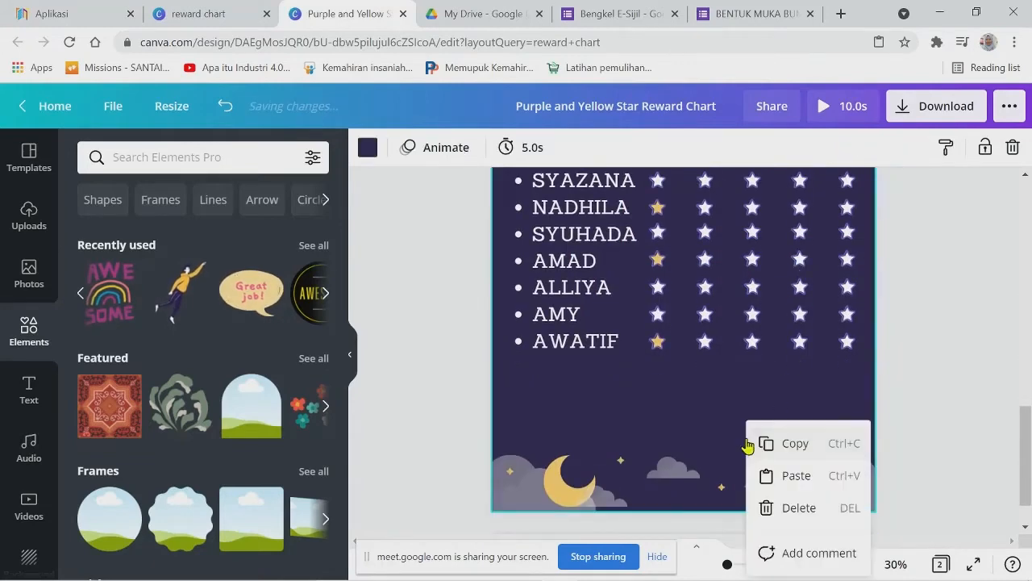
left_click(779, 475)
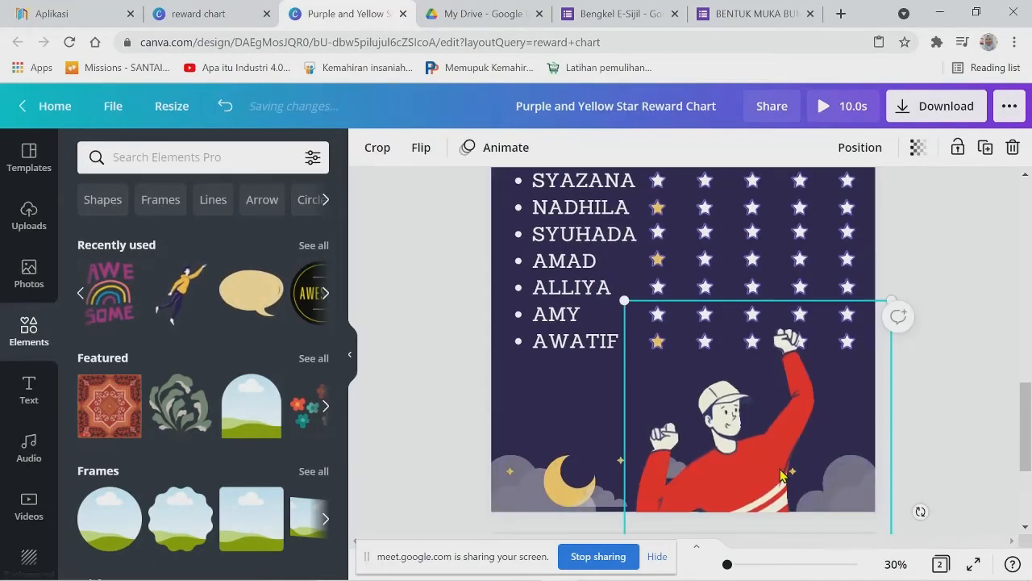
left_click(850, 149)
left_click(786, 198)
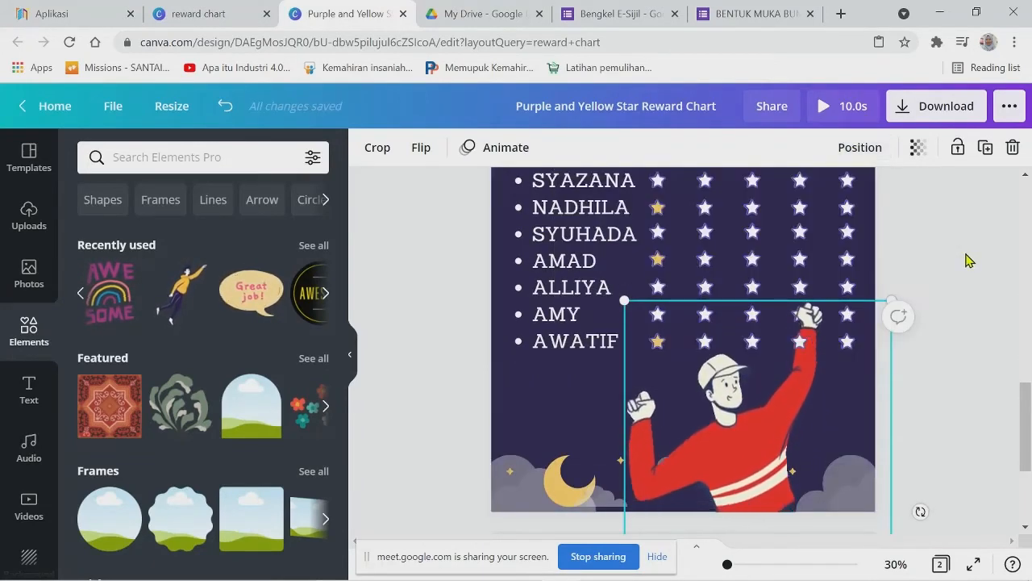
Duplicate page 1 of the reward chart.
left_click_drag(1026, 387, 1028, 182)
key("Delete")
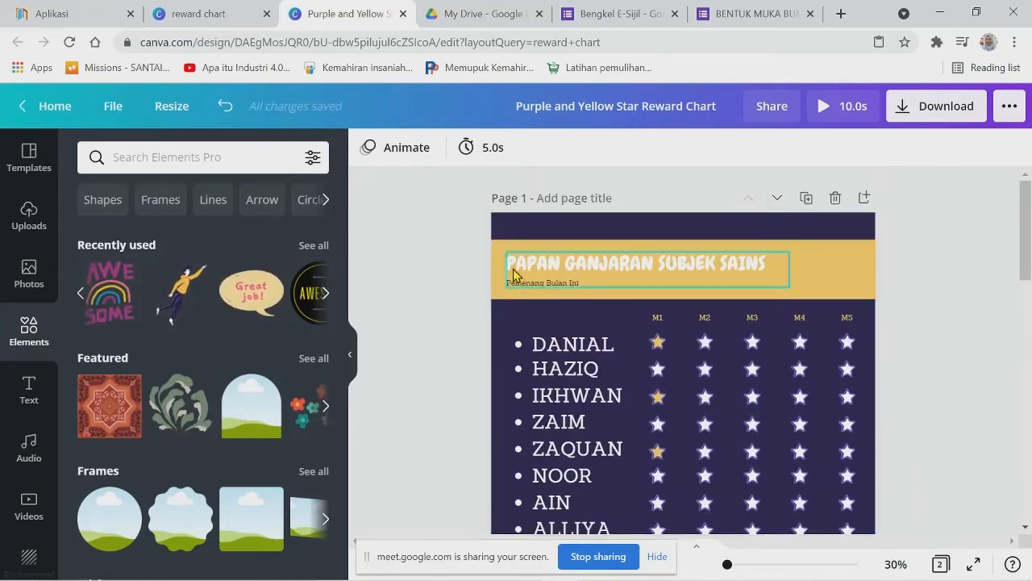
left_click(349, 358)
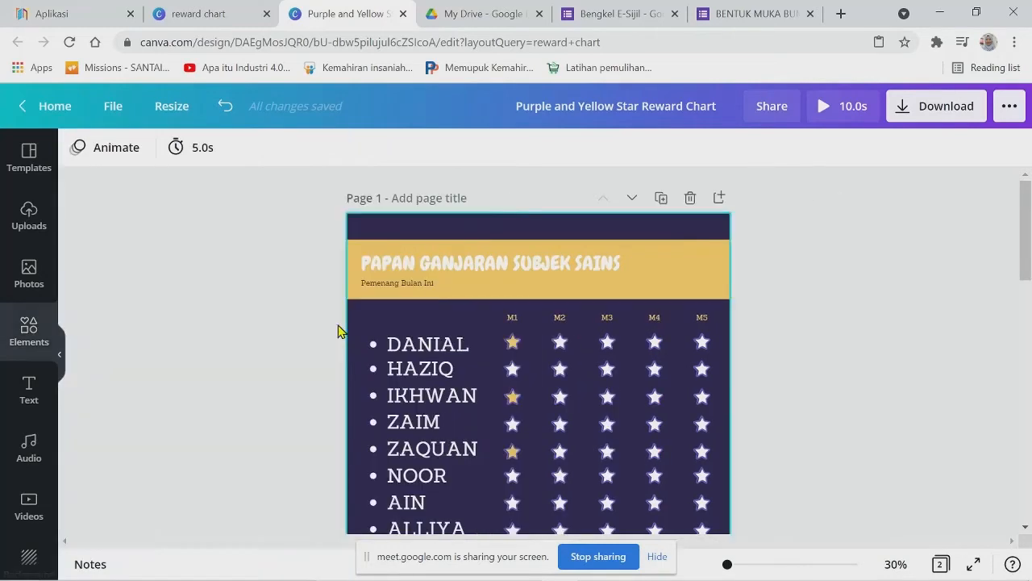
left_click(662, 200)
scroll(652, 490, "down", 10)
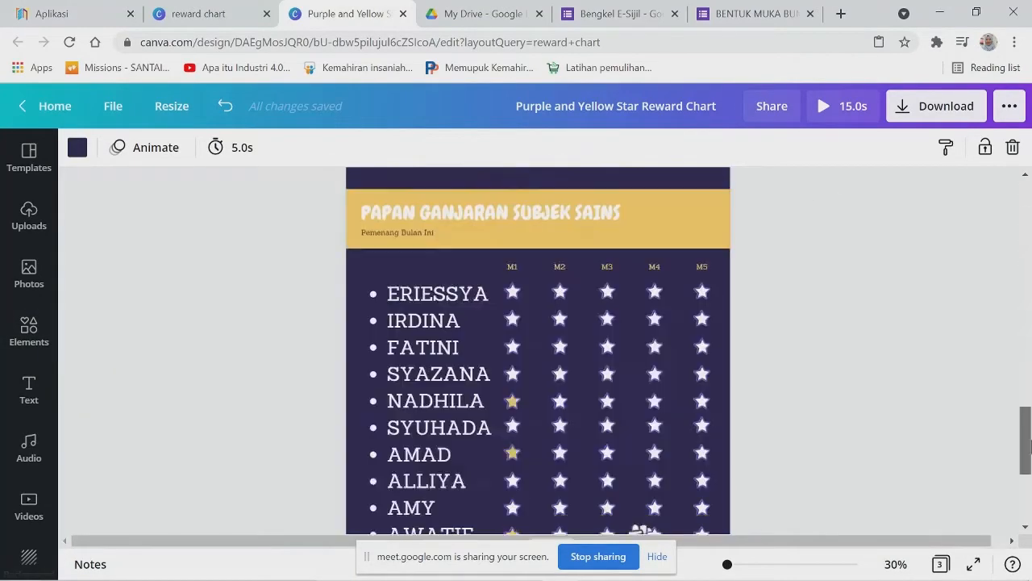
scroll(1028, 444, "up", 15)
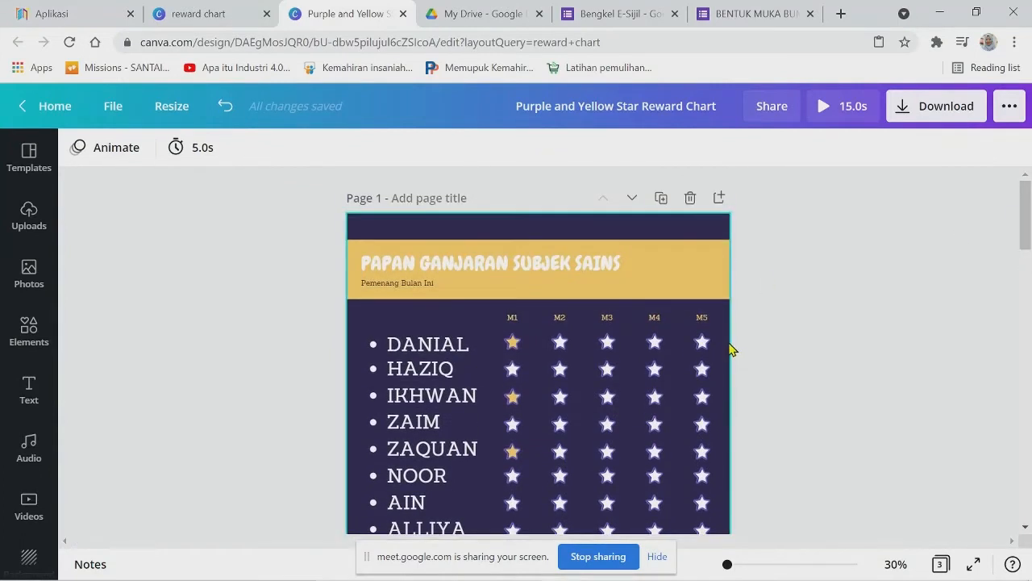
Lower the animated man on page 1 until he is clear of the star grid.
scroll(825, 341, "down", 3)
scroll(825, 342, "up", 2)
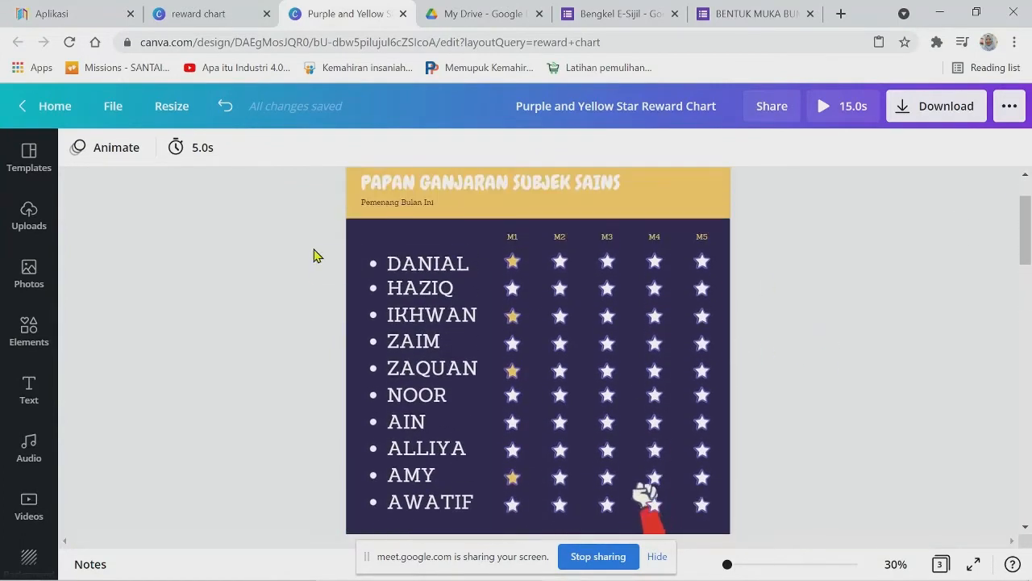
left_click_drag(314, 255, 730, 508)
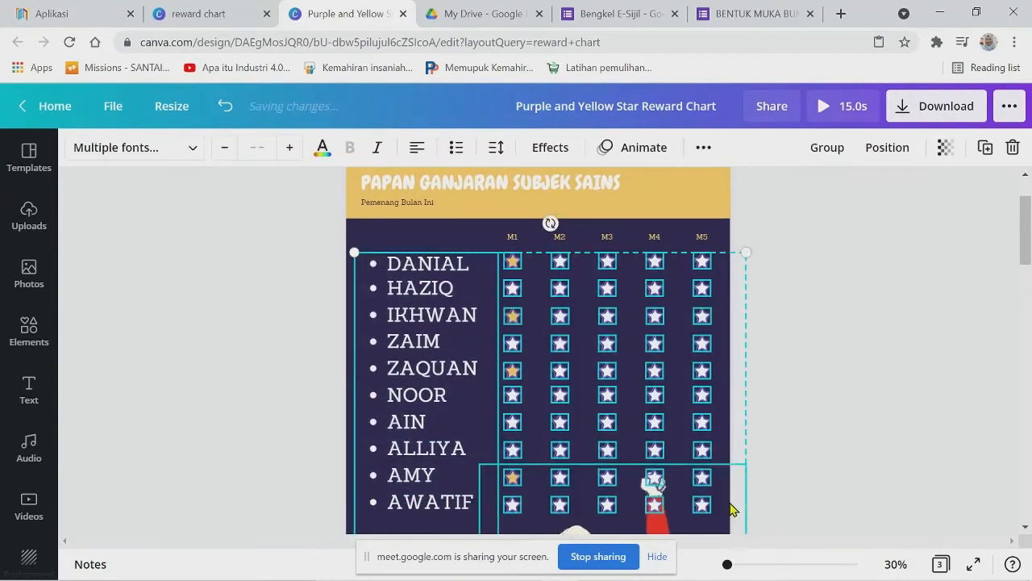
scroll(730, 508, "down", 2)
left_click(807, 452)
left_click(638, 513)
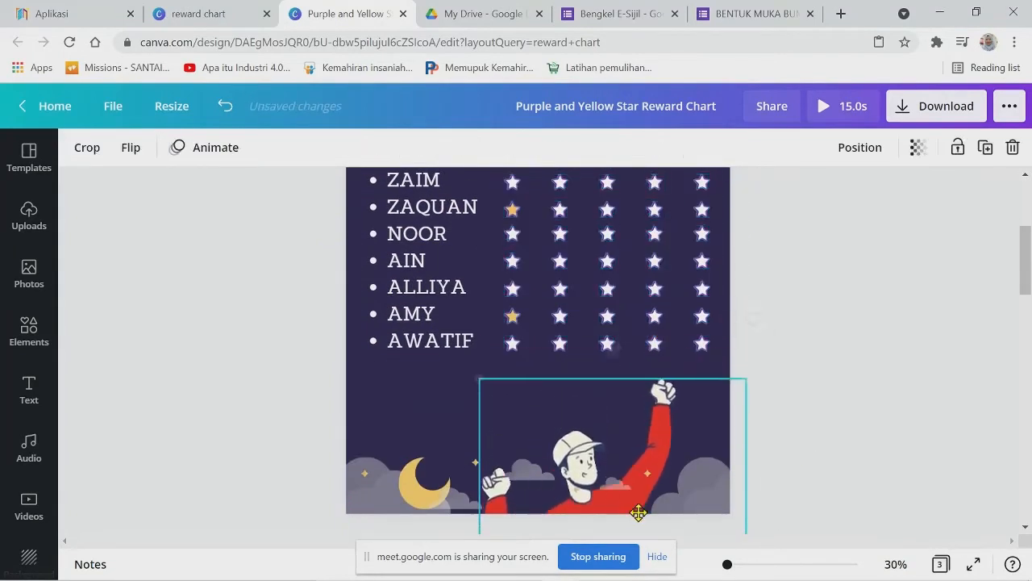
left_click_drag(638, 513, 637, 531)
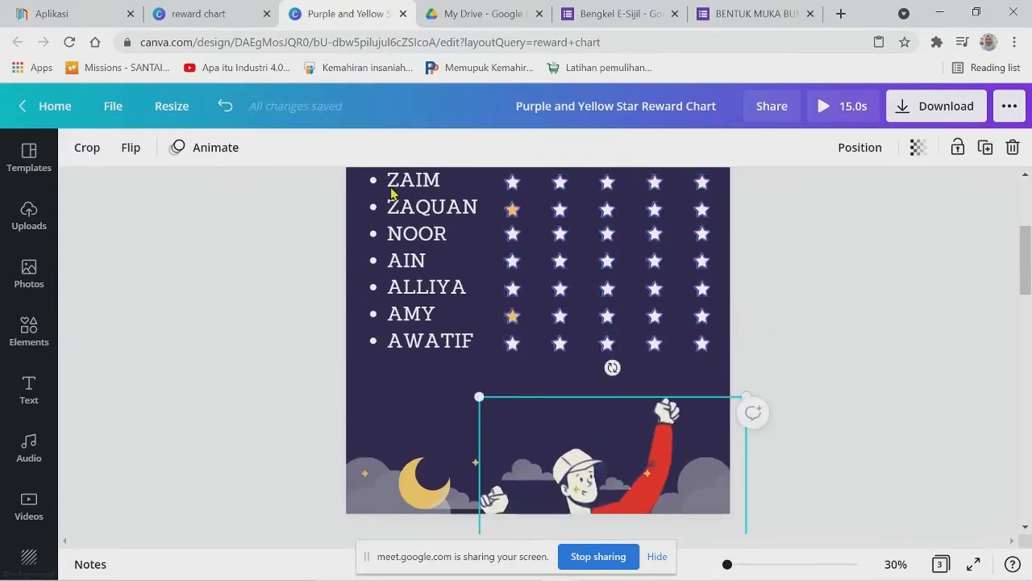
Delete the name list, all the stars and the M1 to M5 headings from page 1.
scroll(809, 412, "up", 2)
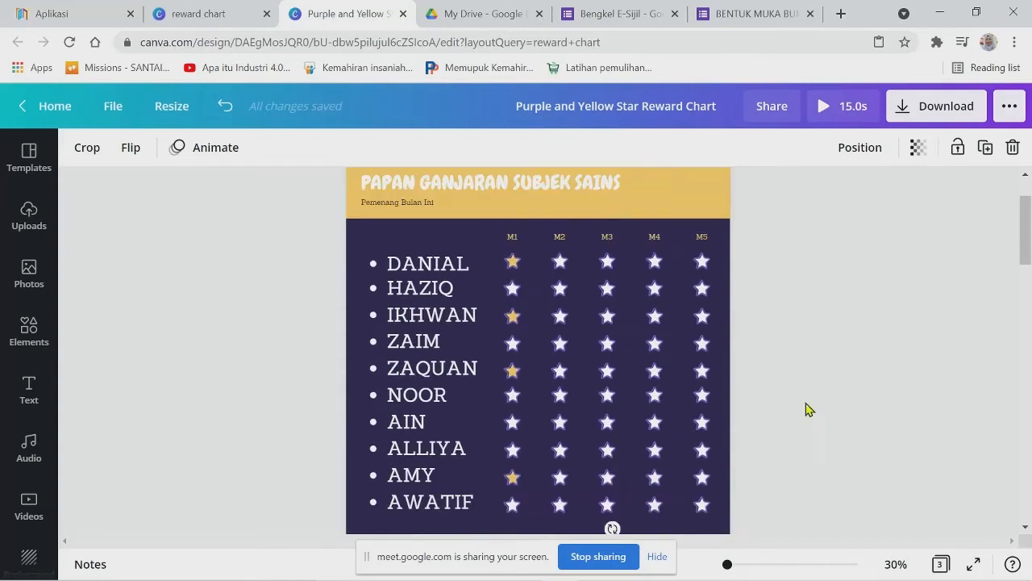
left_click_drag(180, 207, 742, 505)
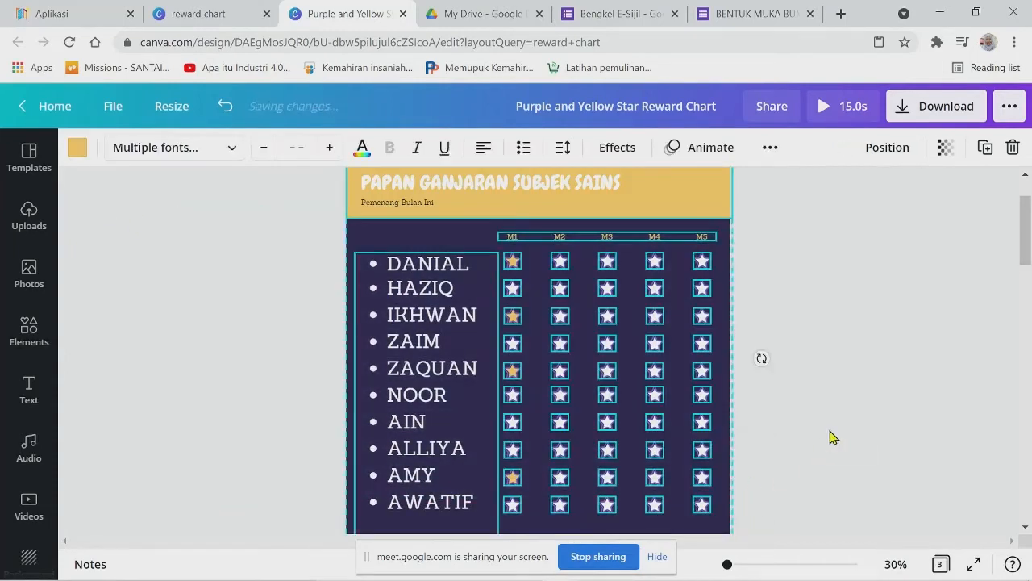
left_click(833, 436)
left_click_drag(302, 237, 710, 520)
scroll(777, 461, "down", 2)
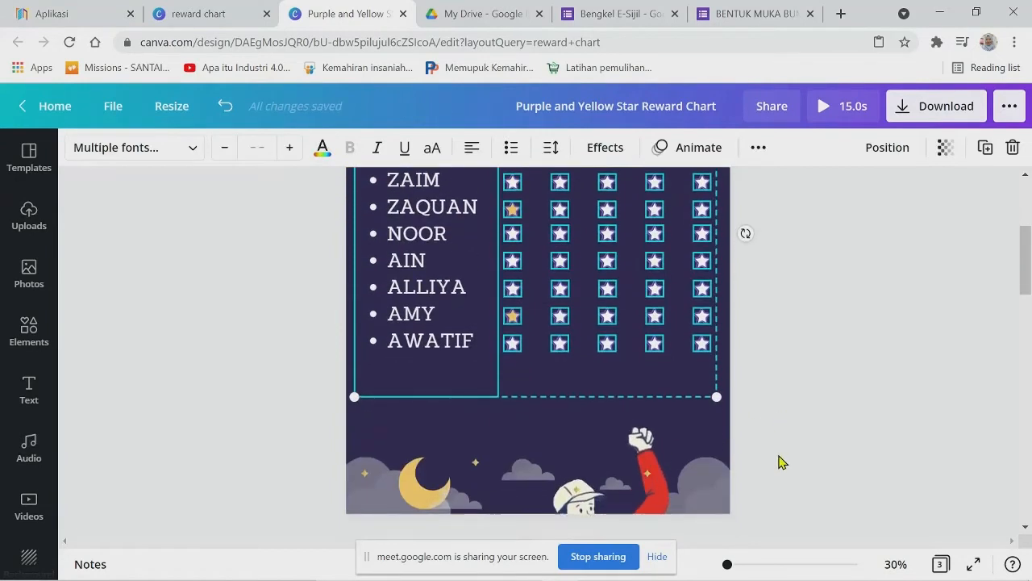
key("Delete")
scroll(749, 432, "up", 2)
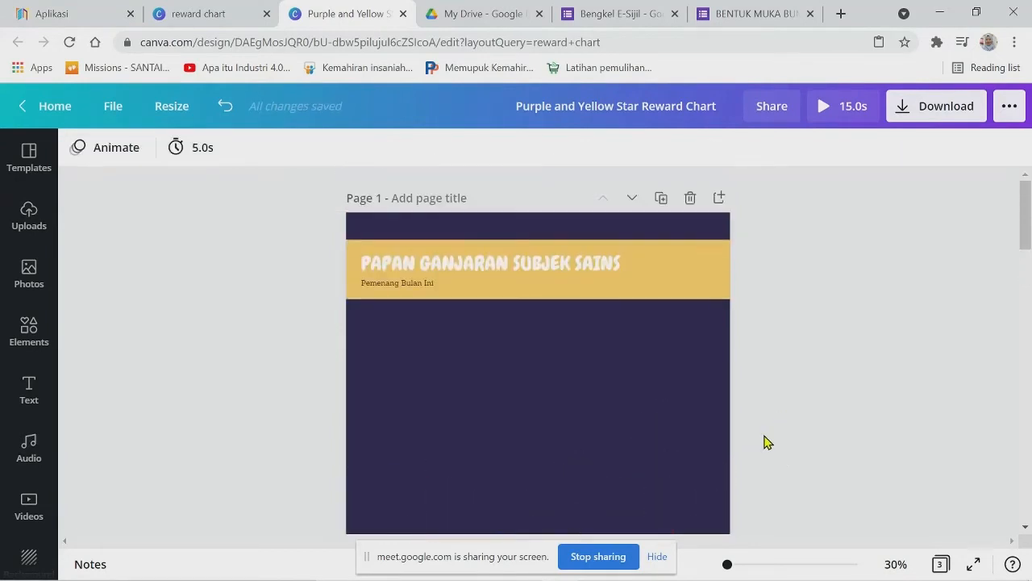
Move the animated man on page 1 up and left into the emptied area.
scroll(758, 436, "down", 3)
left_click(652, 421)
left_click_drag(651, 422, 554, 263)
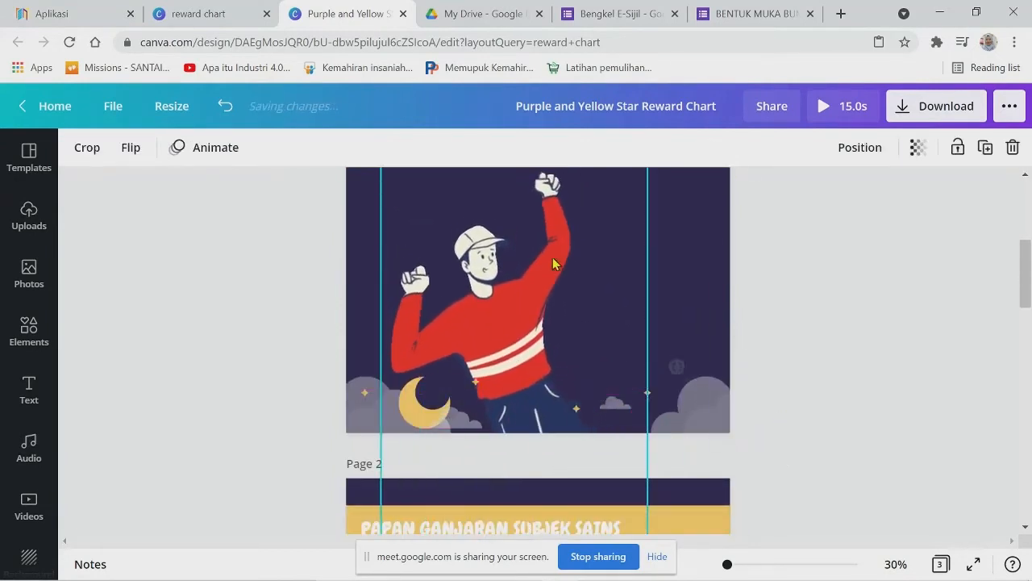
scroll(852, 332, "up", 3)
left_click(600, 191)
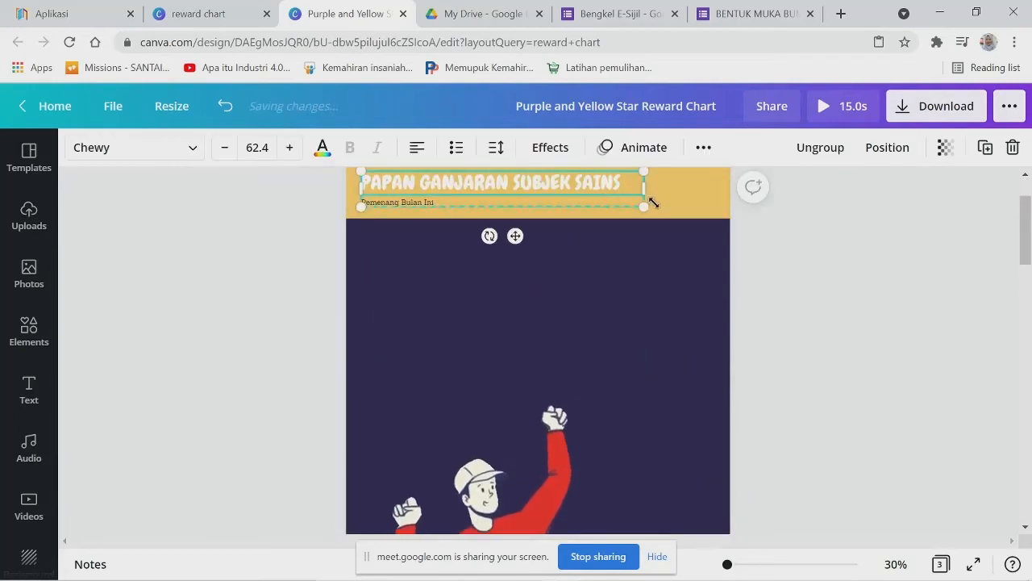
left_click_drag(682, 215, 678, 293)
left_click(225, 105)
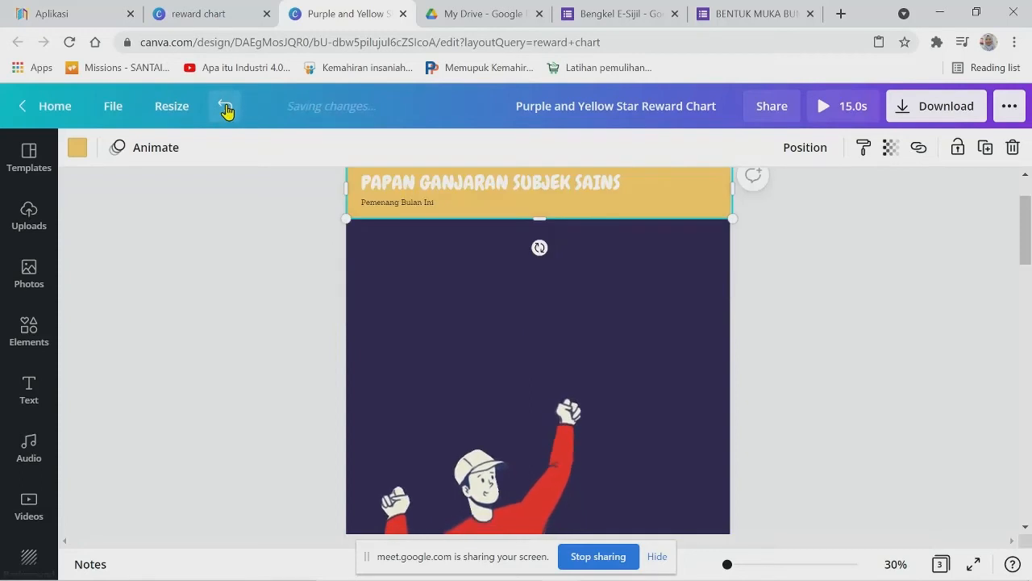
Extend the lower edge of page 1's yellow title banner downward to make it taller.
left_click(362, 190)
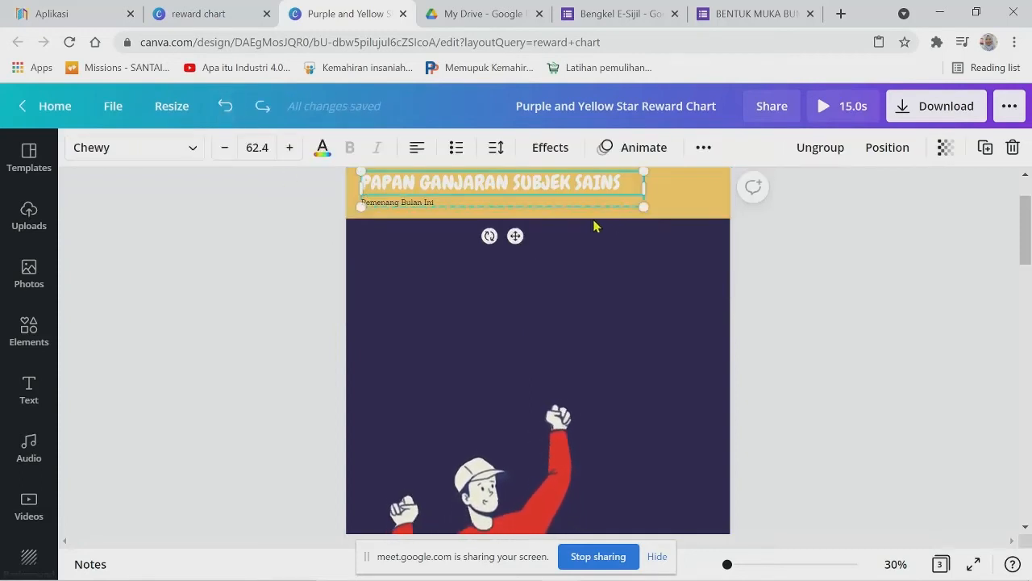
left_click(551, 222)
left_click(549, 216)
left_click_drag(544, 217, 544, 325)
scroll(543, 325, "up", 2)
Enlarge the title "PAPAN GANJARAN SUBJEK SAINS" on page 1 to font size 109 and centre-align it.
left_click(615, 270)
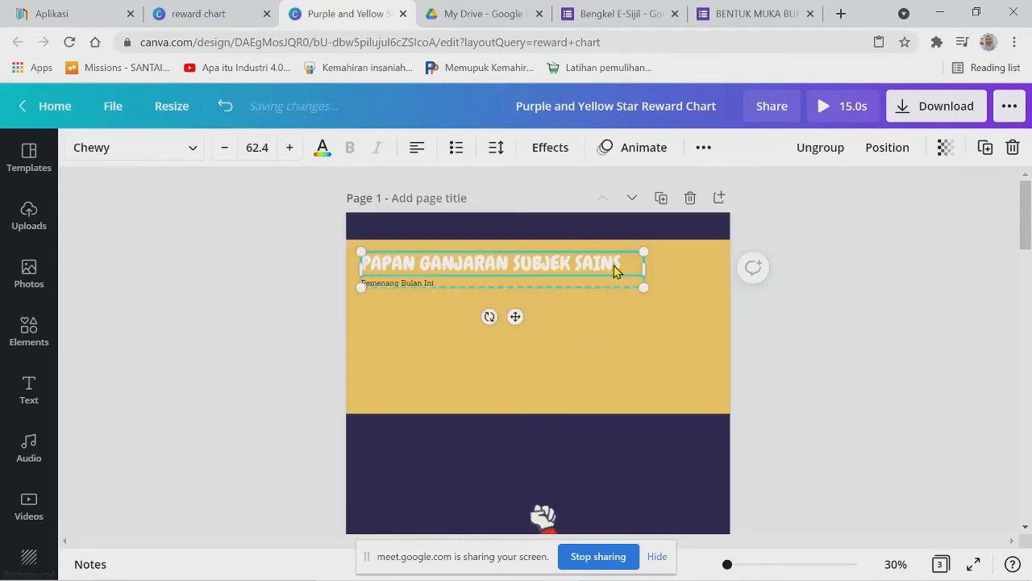
left_click_drag(631, 260, 365, 266)
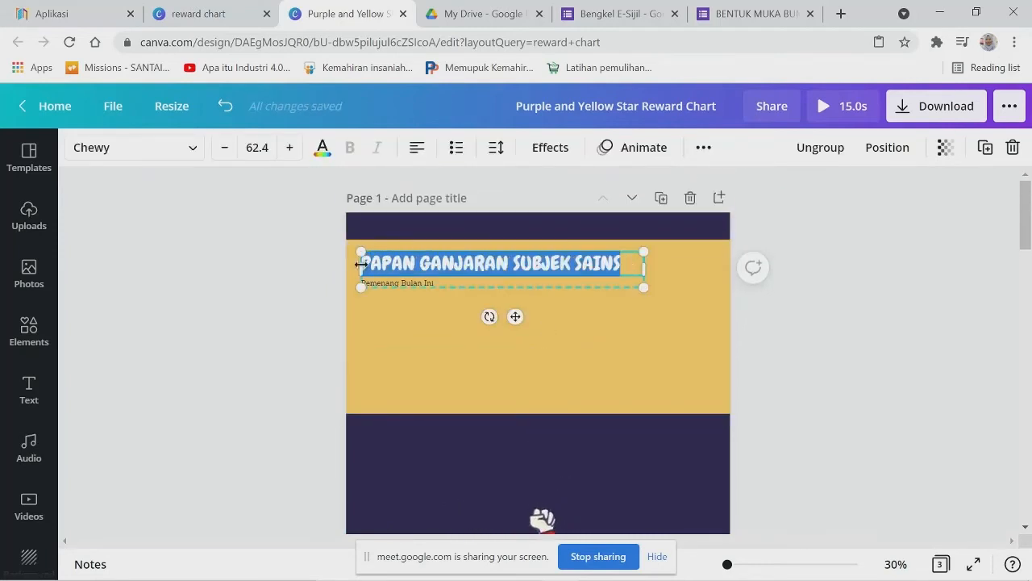
left_click(293, 148)
left_click(294, 148)
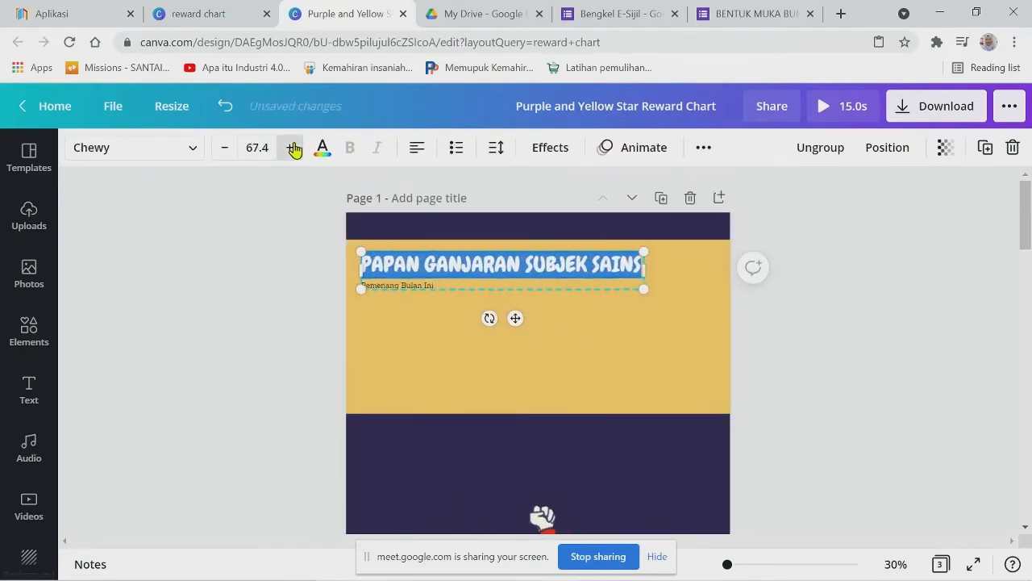
left_click(293, 148)
left_click(294, 149)
left_click(294, 149)
left_click(293, 149)
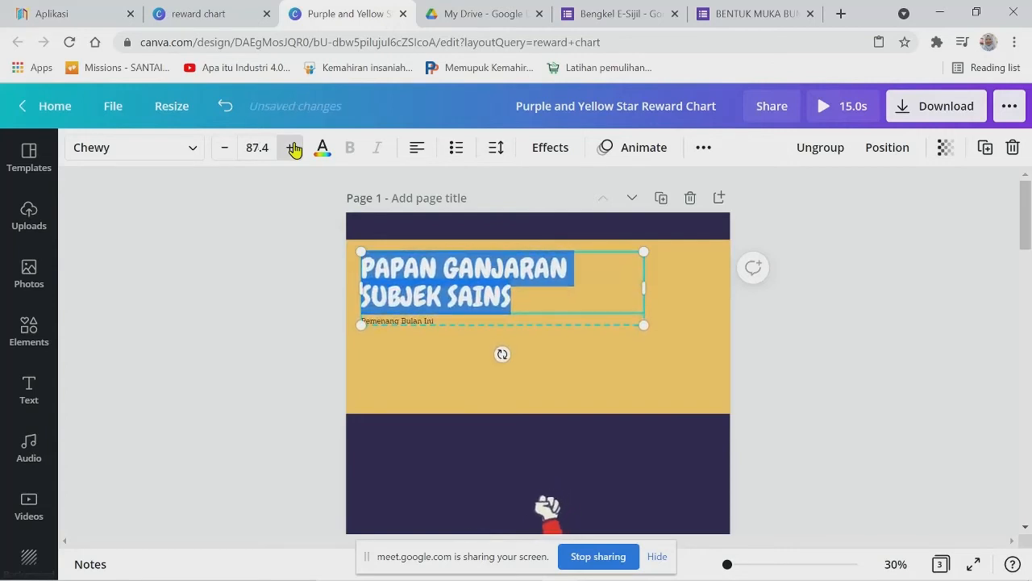
left_click(293, 148)
left_click(294, 148)
left_click(294, 149)
left_click(294, 149)
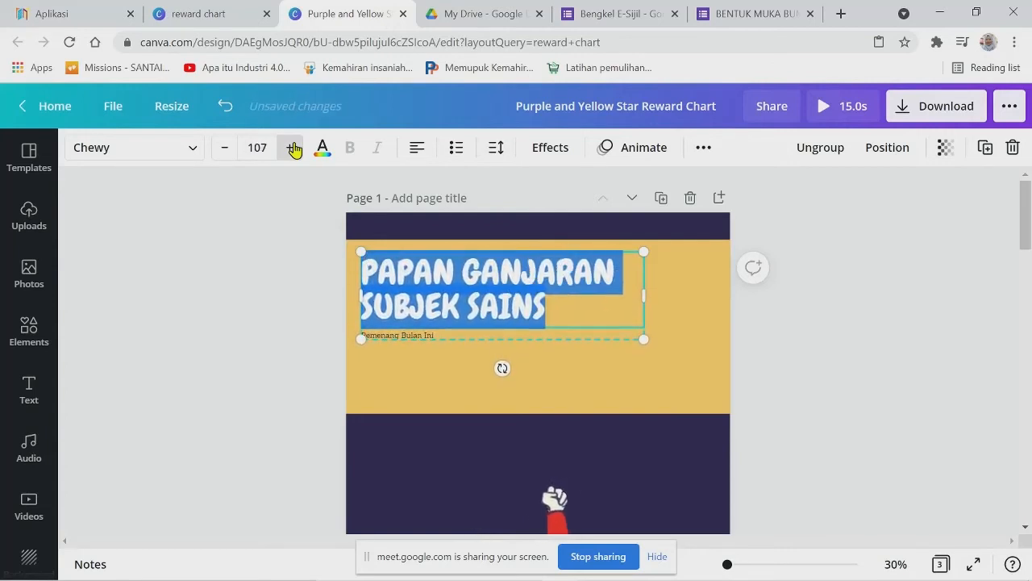
left_click(293, 148)
left_click(417, 151)
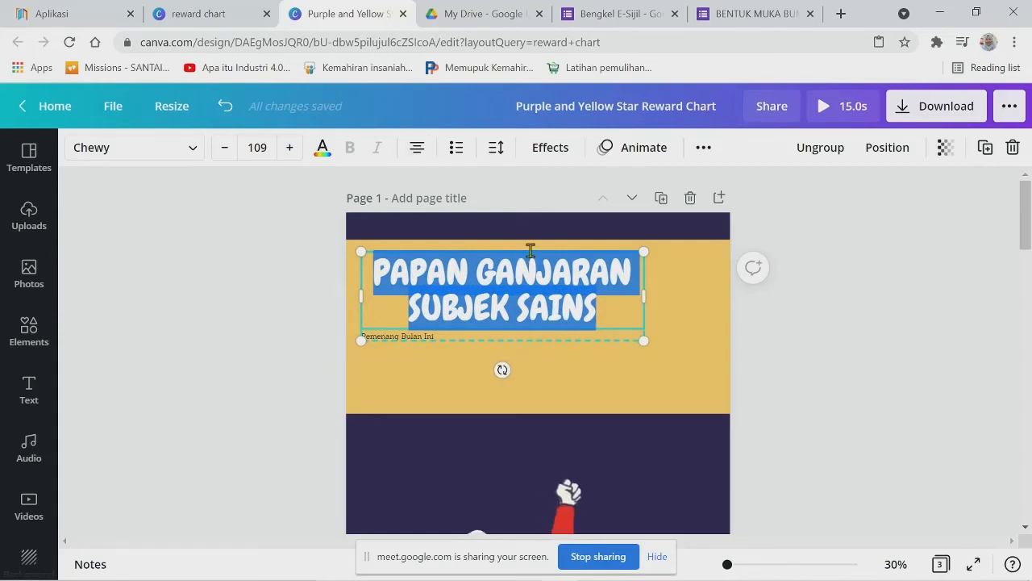
Shift the grouped title and subtitle on page 1 slightly right and down towards the middle of the yellow banner.
left_click(518, 318)
left_click(520, 340)
left_click_drag(521, 340, 545, 342)
Enlarge the subtitle "Pemenang Bulan Ini" on page 1 to font size 65.4 and centre-align it.
double_click(459, 342)
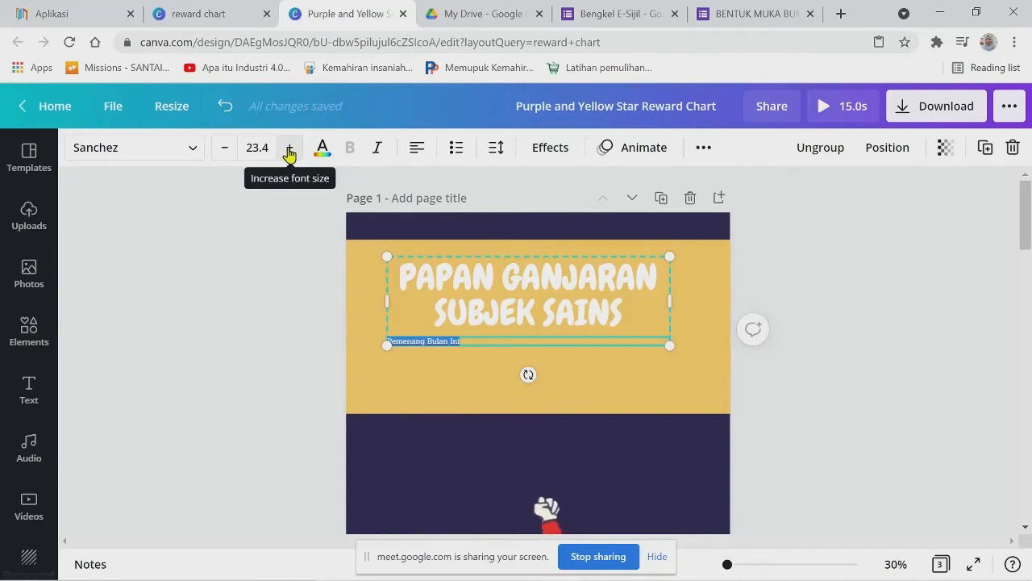
left_click(289, 147)
left_click(289, 148)
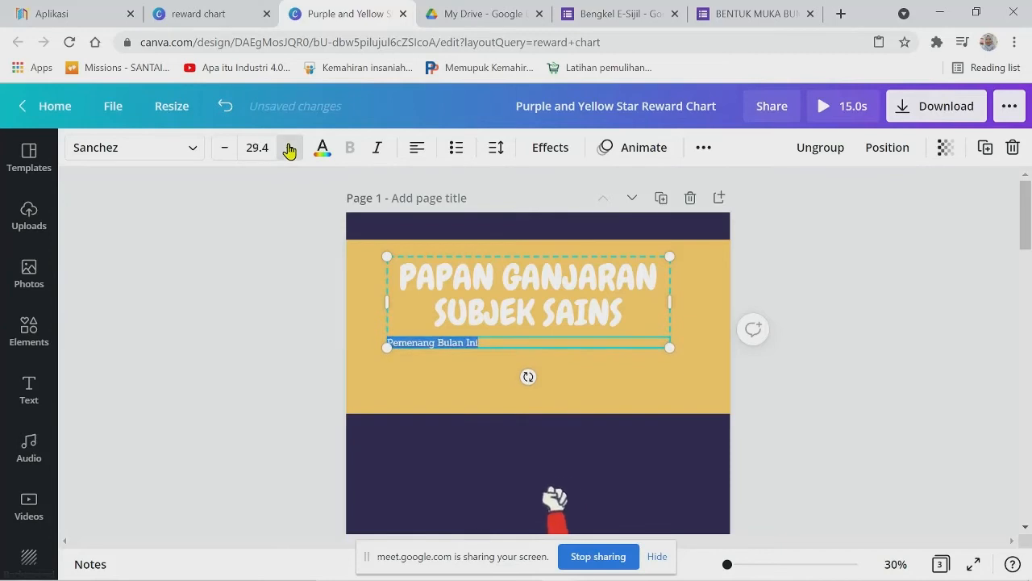
left_click(290, 148)
left_click(289, 148)
left_click(290, 147)
left_click(289, 148)
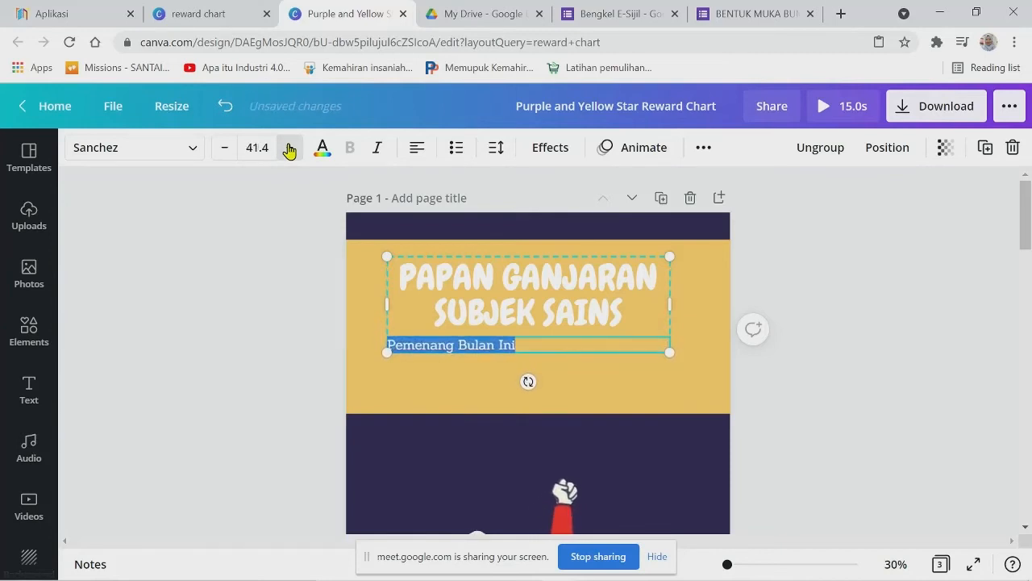
left_click(289, 148)
left_click(290, 148)
left_click(290, 147)
left_click(289, 148)
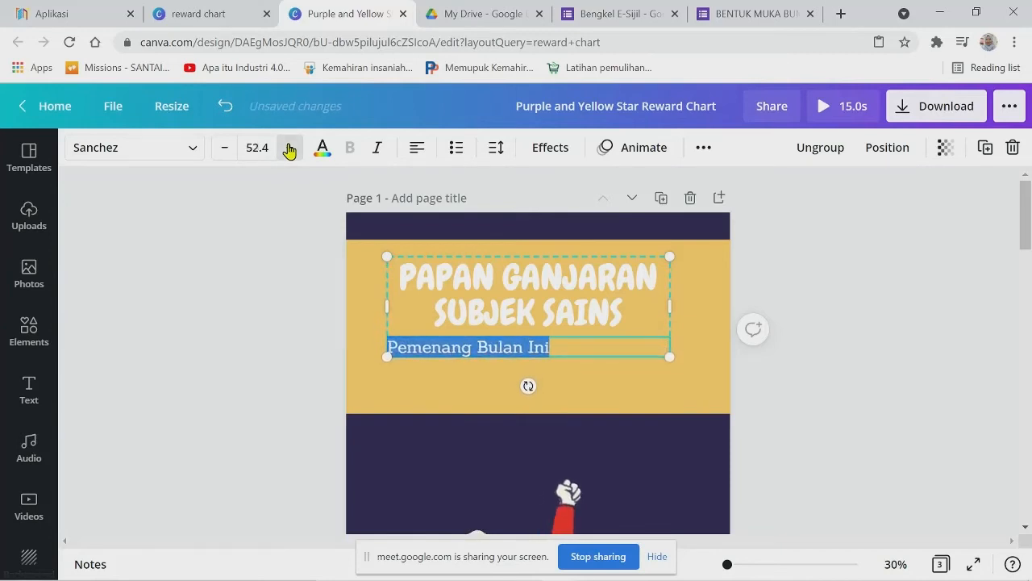
left_click(290, 147)
left_click(290, 147)
left_click(290, 147)
left_click(290, 147)
left_click(289, 148)
left_click(290, 148)
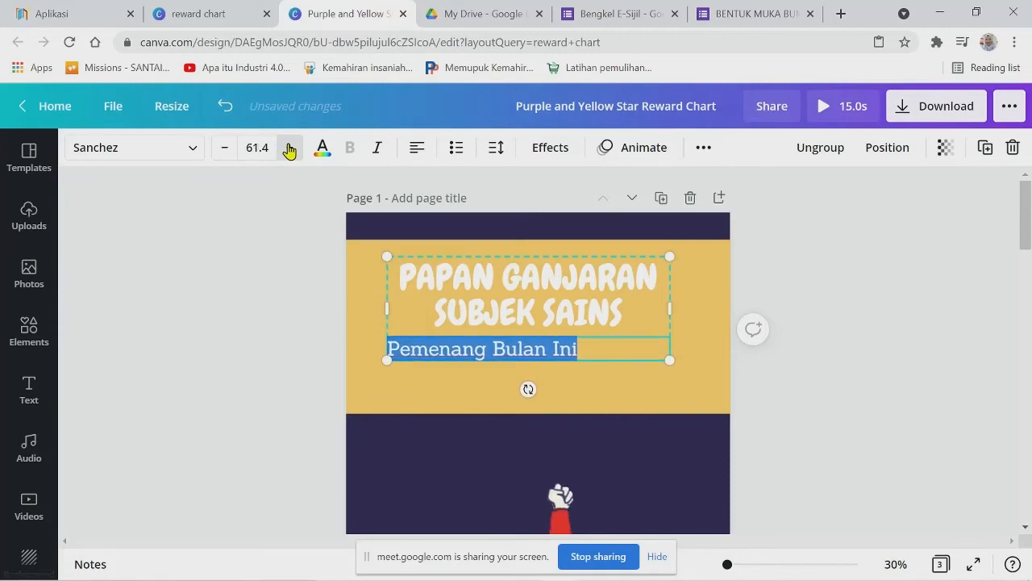
left_click(289, 148)
left_click(289, 147)
left_click(290, 147)
left_click(290, 148)
left_click(420, 149)
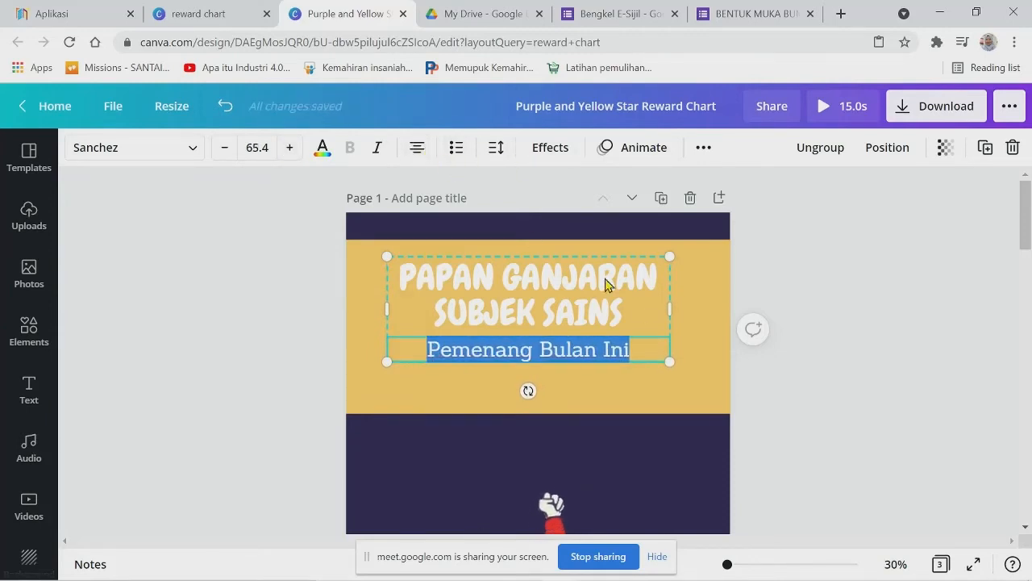
Change page 1's subtitle to "Senarai Pemenang Bulan Ini", with a line break before "Bulan Ini".
left_click(421, 358)
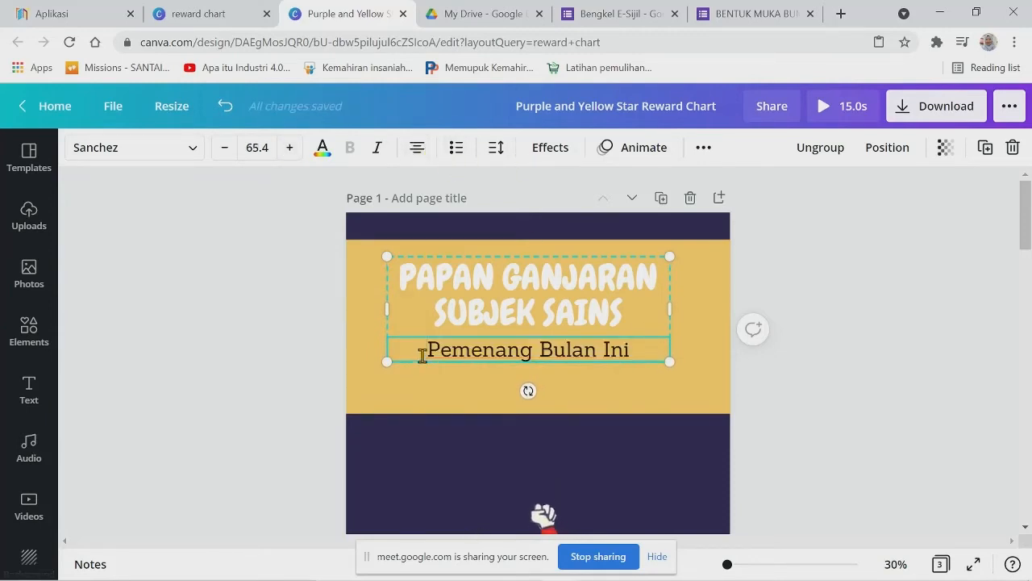
type("sENARA")
key("BackSpace")
key("BackSpace")
key("BackSpace")
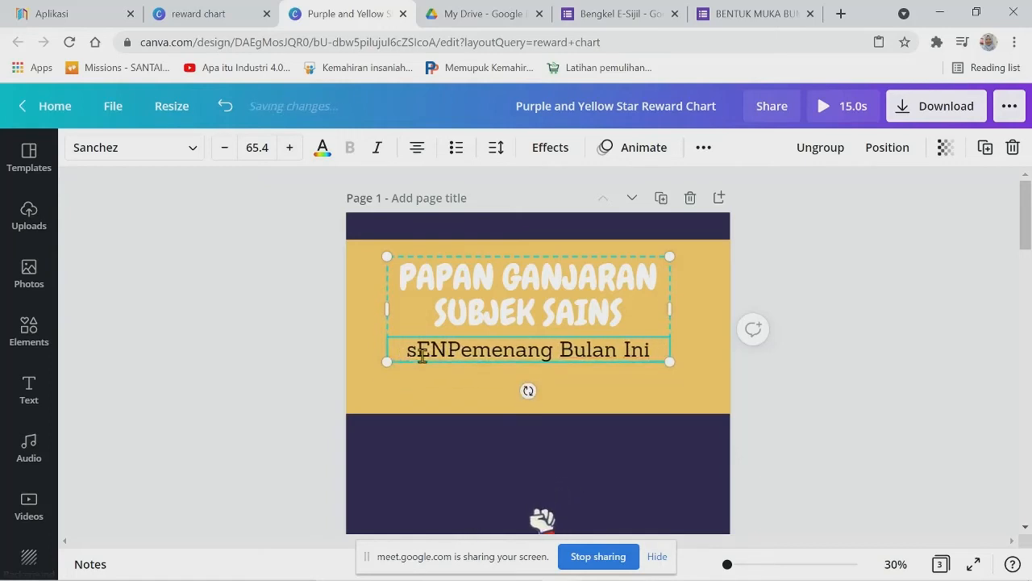
key("BackSpace")
key("BackSpace")
key("BackSpace")
key("Caps_Lock")
type("S")
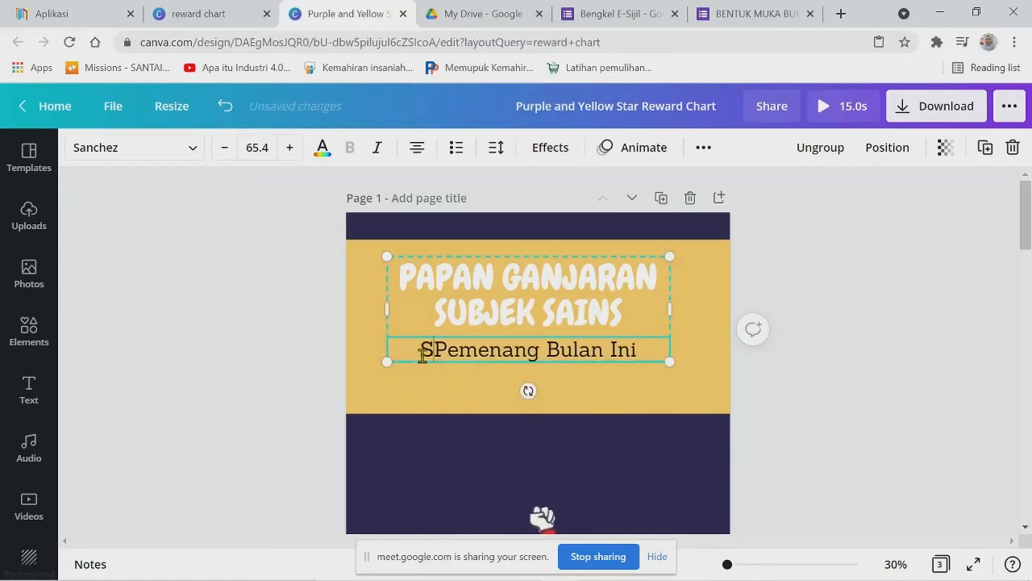
type("enarai")
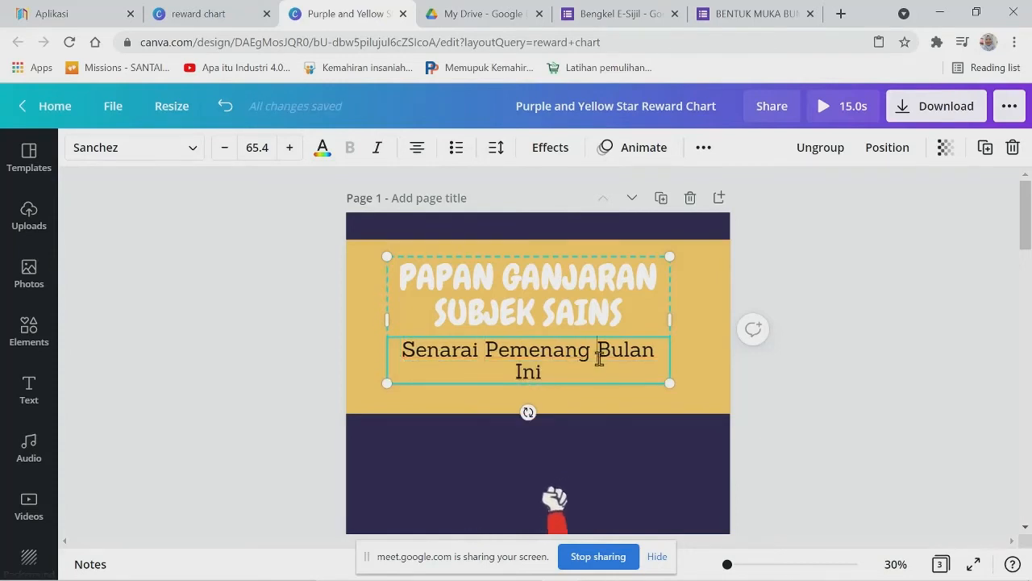
key("Return")
left_click(647, 280)
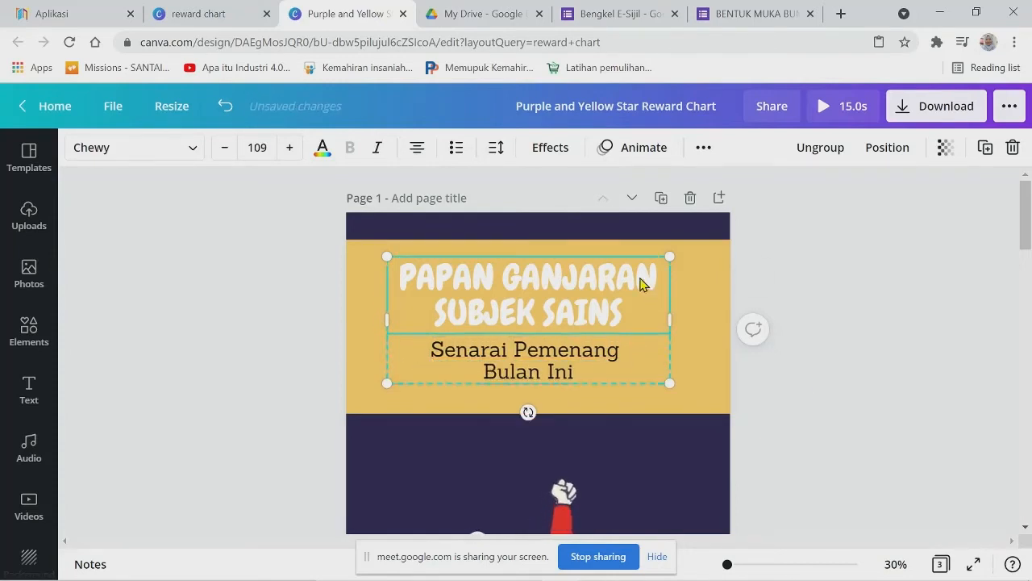
scroll(823, 341, "down", 5)
scroll(824, 343, "up", 5)
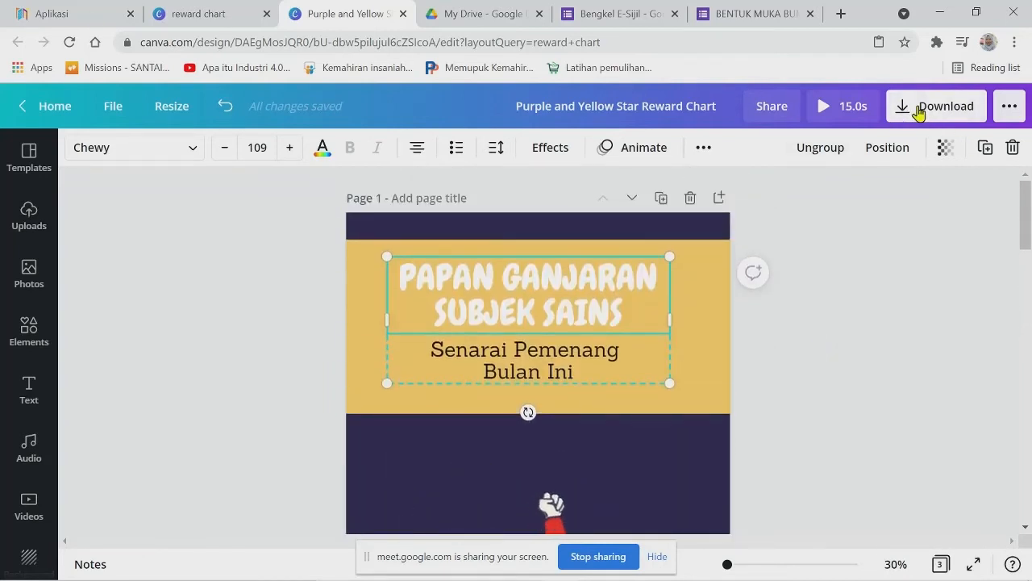
scroll(856, 338, "down", 10)
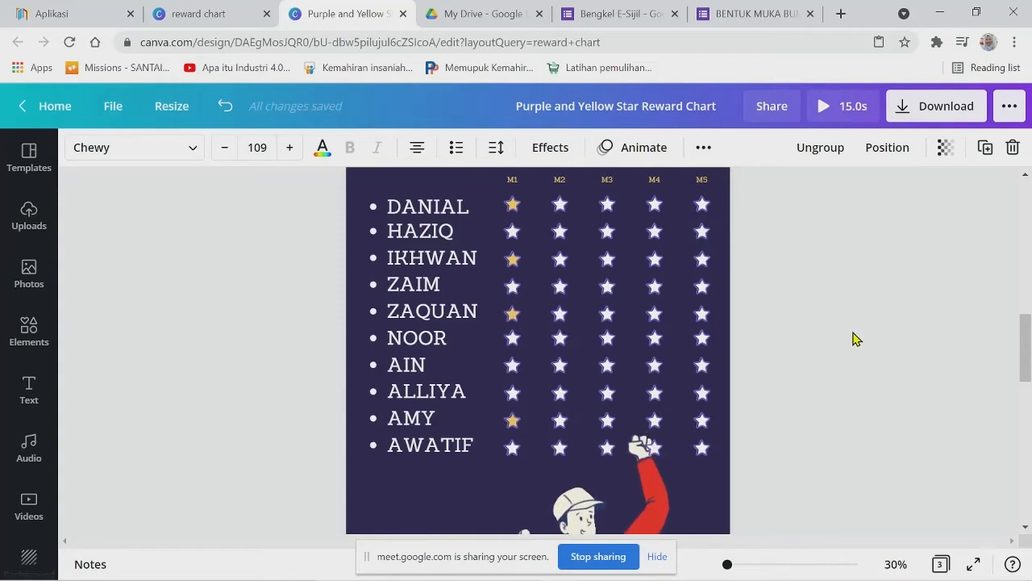
scroll(857, 340, "up", 10)
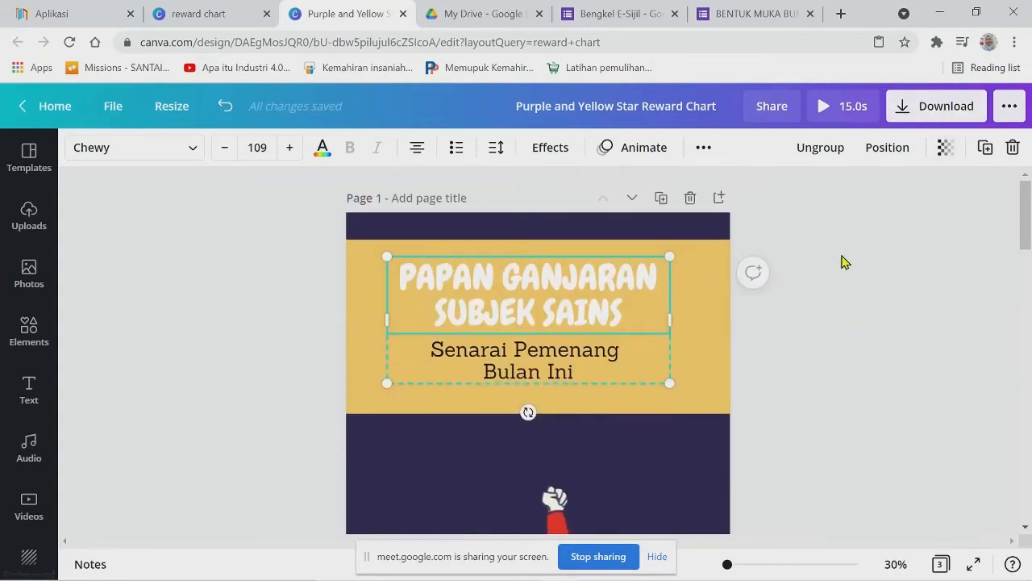
mouse_move(1026, 234)
left_mouse_down()
mouse_move(1028, 504)
mouse_move(1026, 242)
left_mouse_up()
left_click(960, 275)
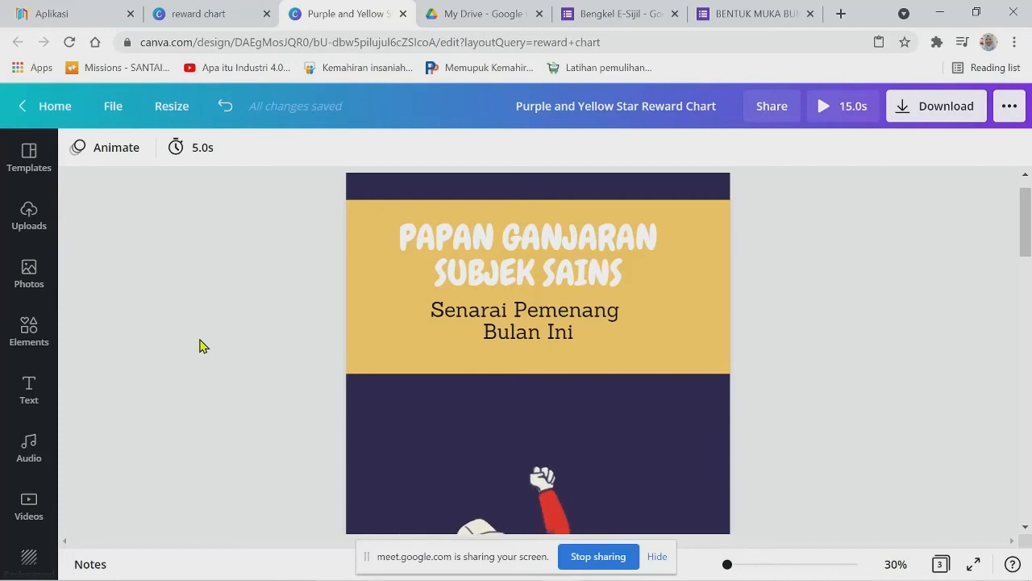
left_click(30, 331)
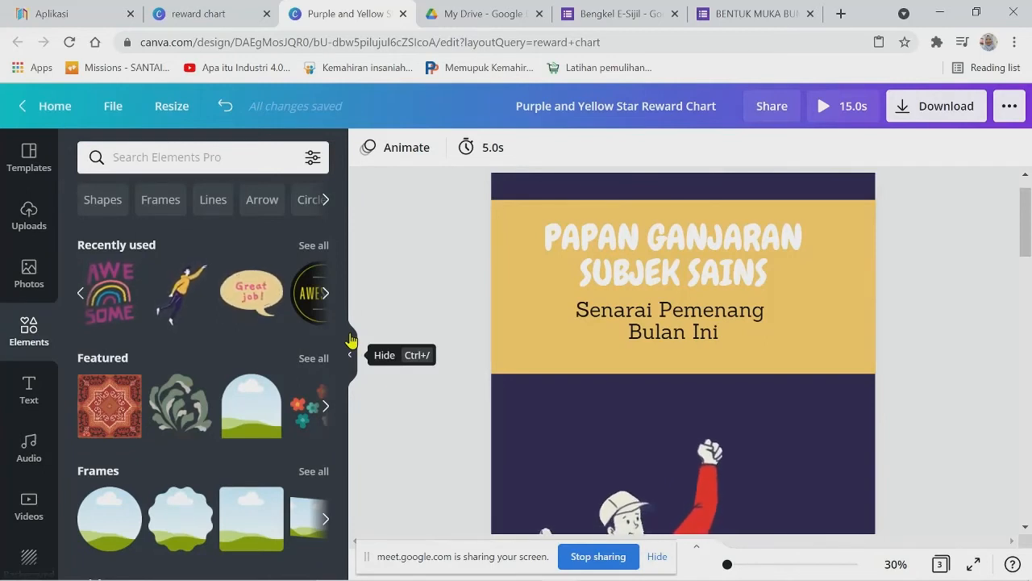
left_click(182, 156)
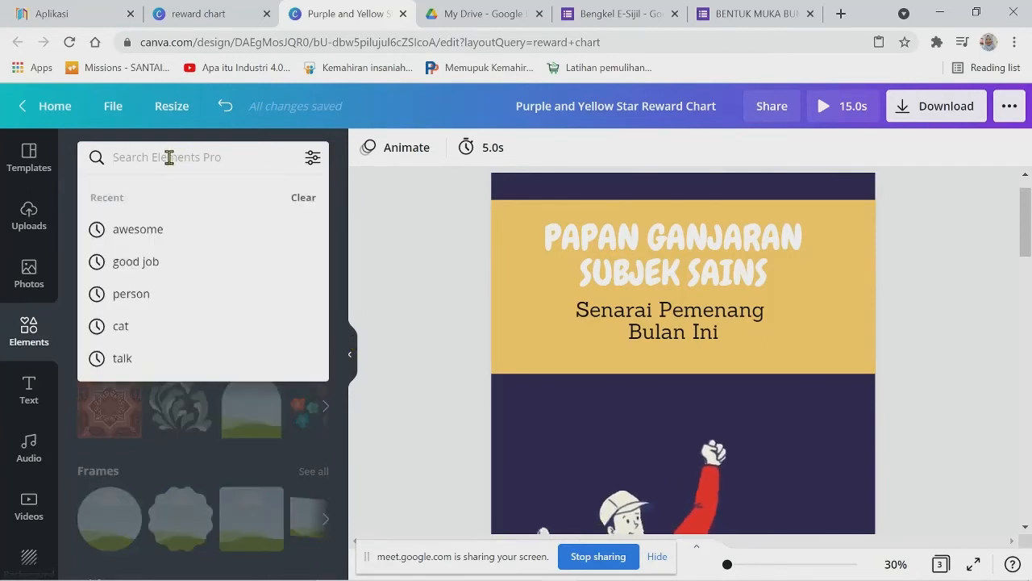
Search the audio library for "children" with the Instrumentals filter, and clear the search term.
left_click(29, 453)
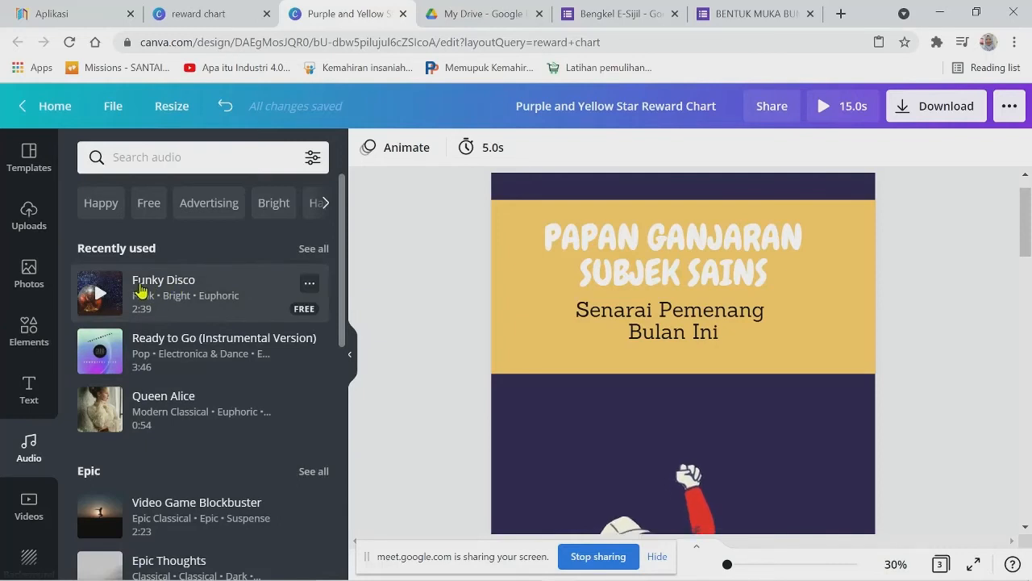
left_click(152, 156)
type("ha")
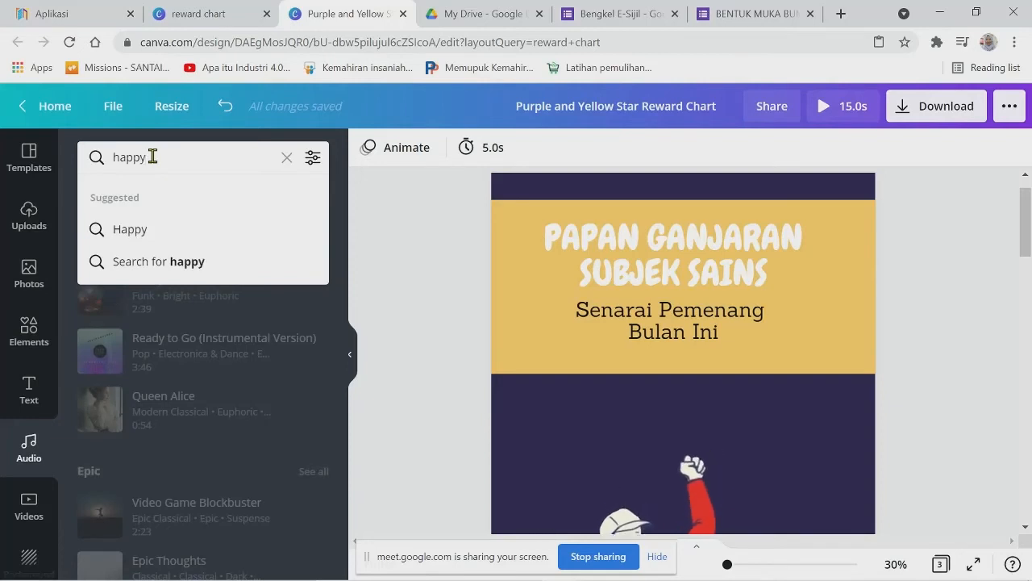
type("pp")
key("BackSpace")
key("BackSpace")
key("BackSpace")
key("BackSpace")
type("children")
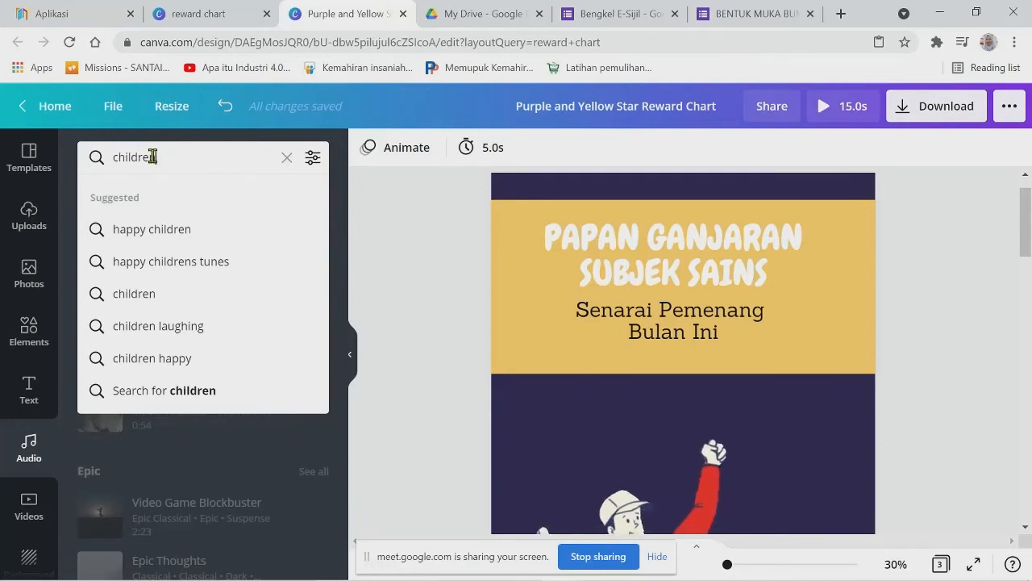
left_click(314, 159)
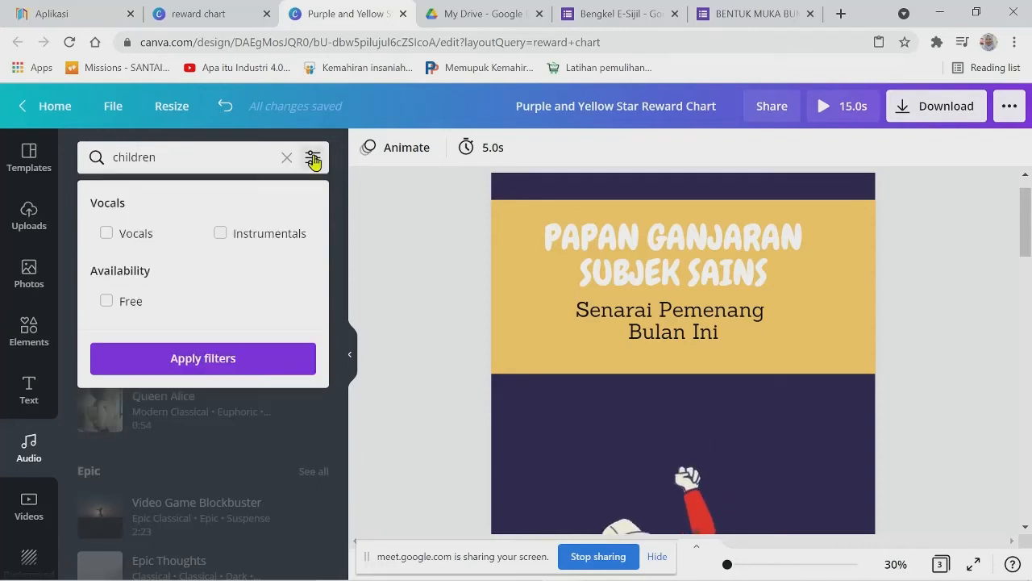
left_click(220, 234)
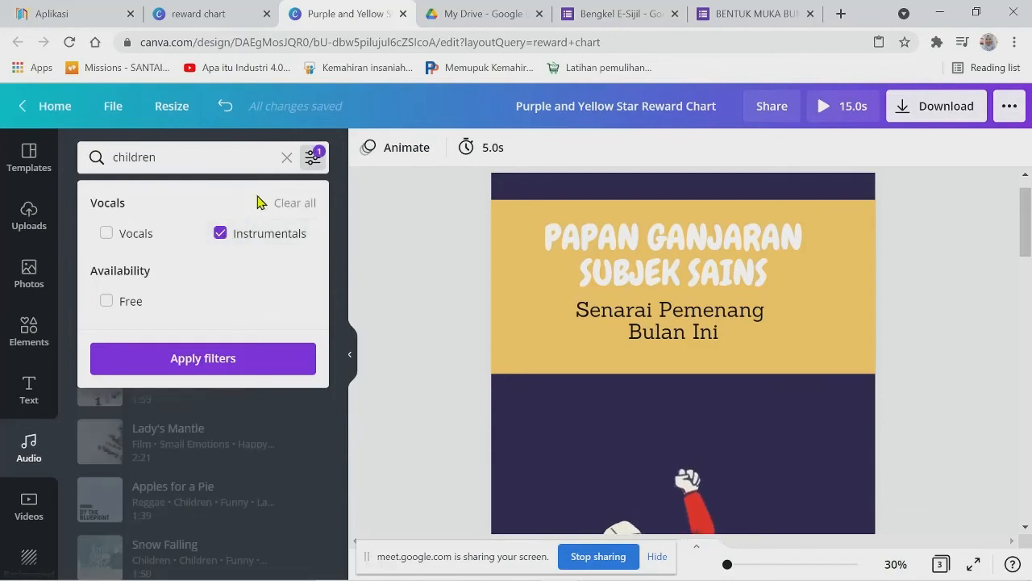
left_click(254, 158)
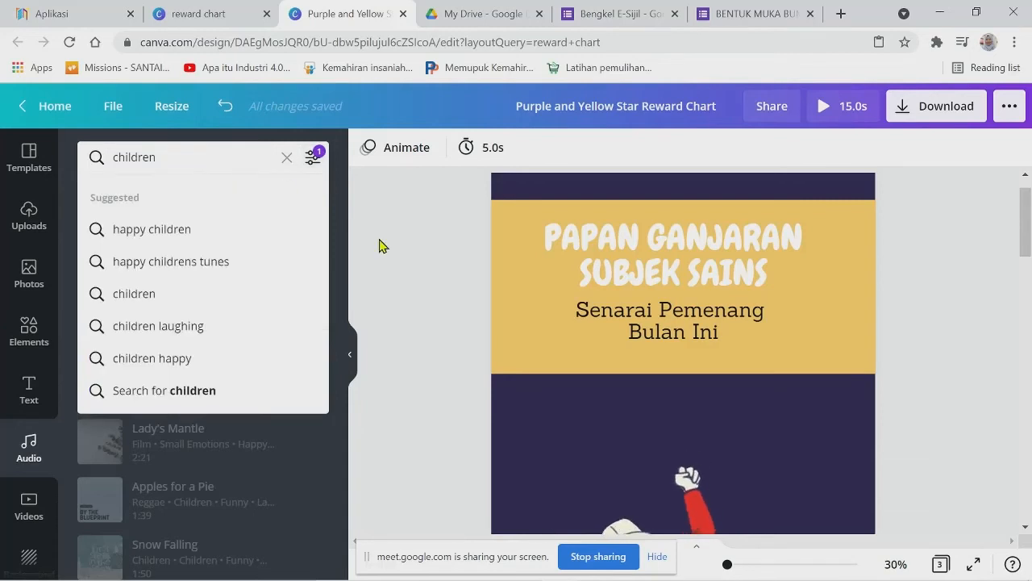
left_click(380, 246)
left_click(286, 157)
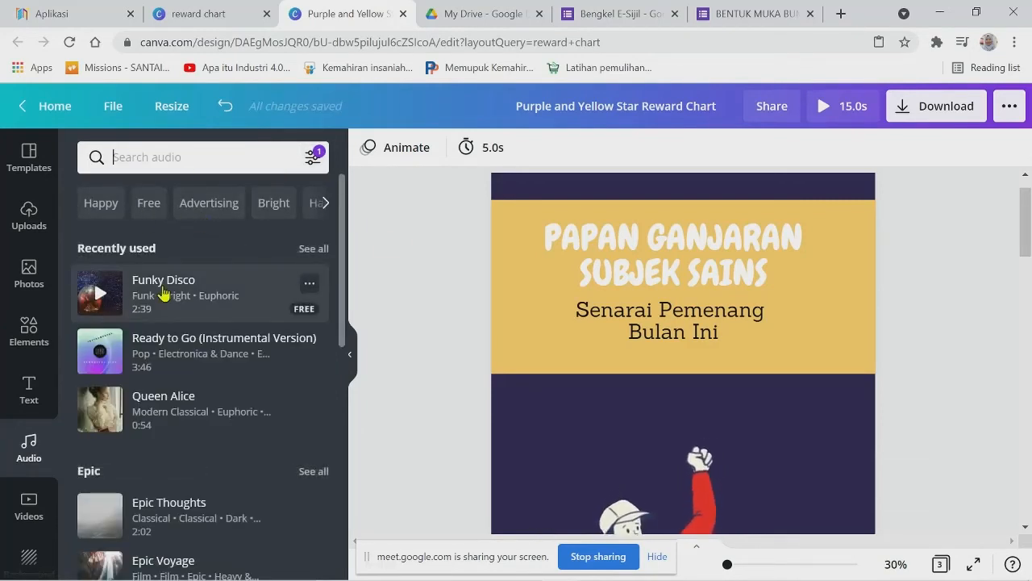
Add the Funky Disco track as the design's background music and pause its playback.
left_click(164, 293)
left_click(349, 355)
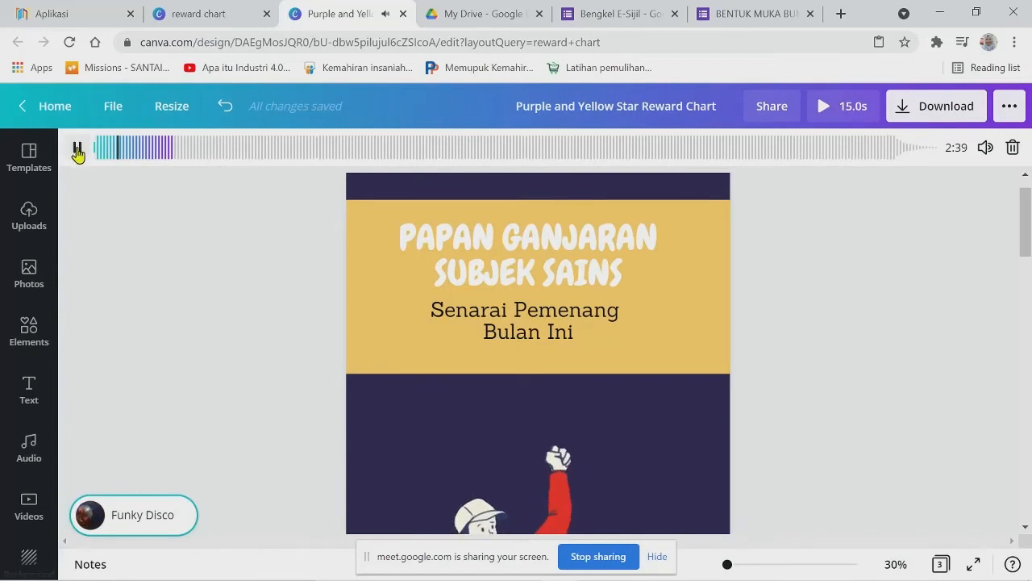
left_click(77, 148)
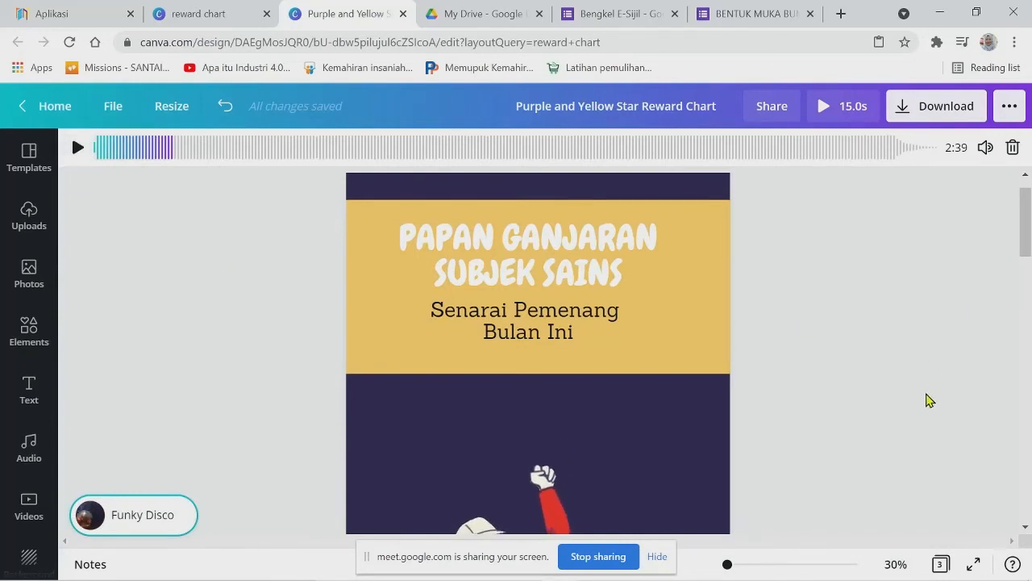
Switch to the Google Meet call and stop presenting the screen.
mouse_move(582, 579)
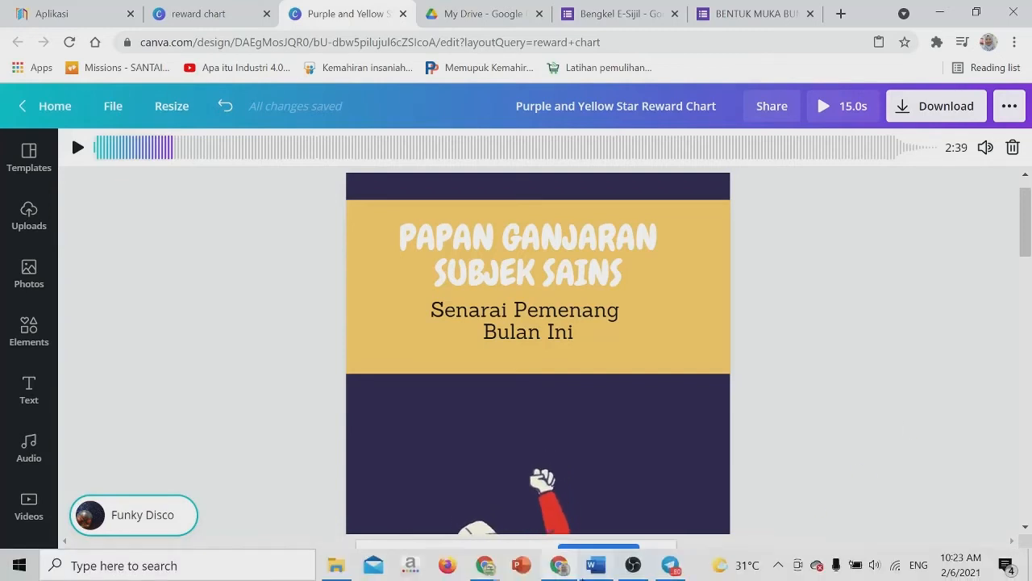
mouse_move(635, 577)
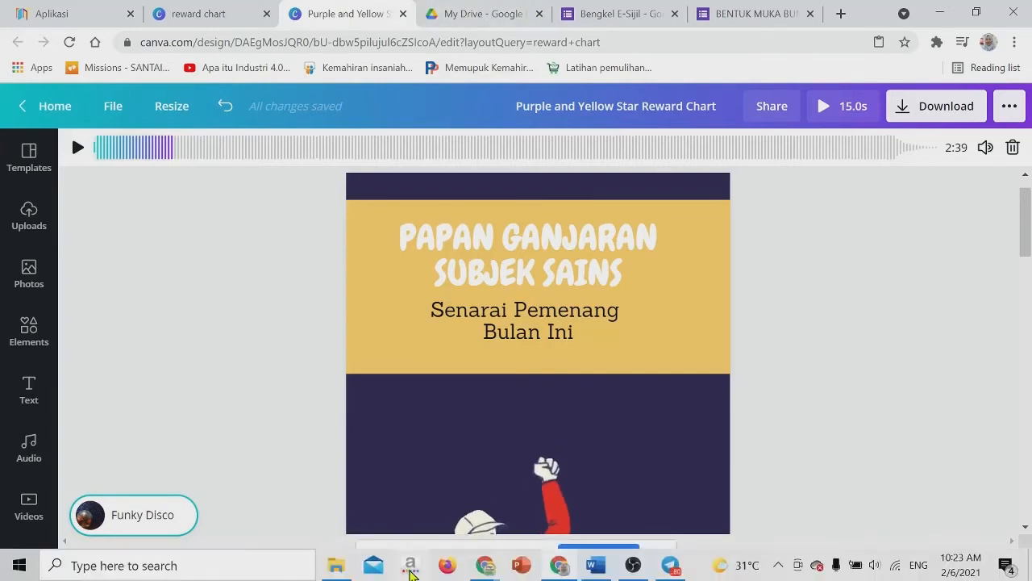
mouse_move(485, 567)
left_click(477, 521)
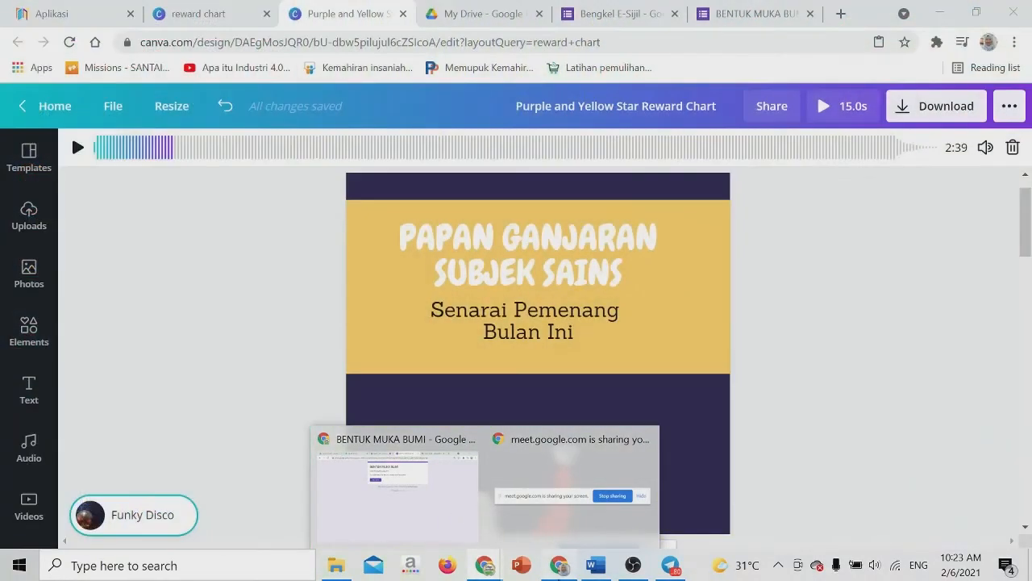
left_click(438, 525)
left_click(256, 10)
left_click(369, 9)
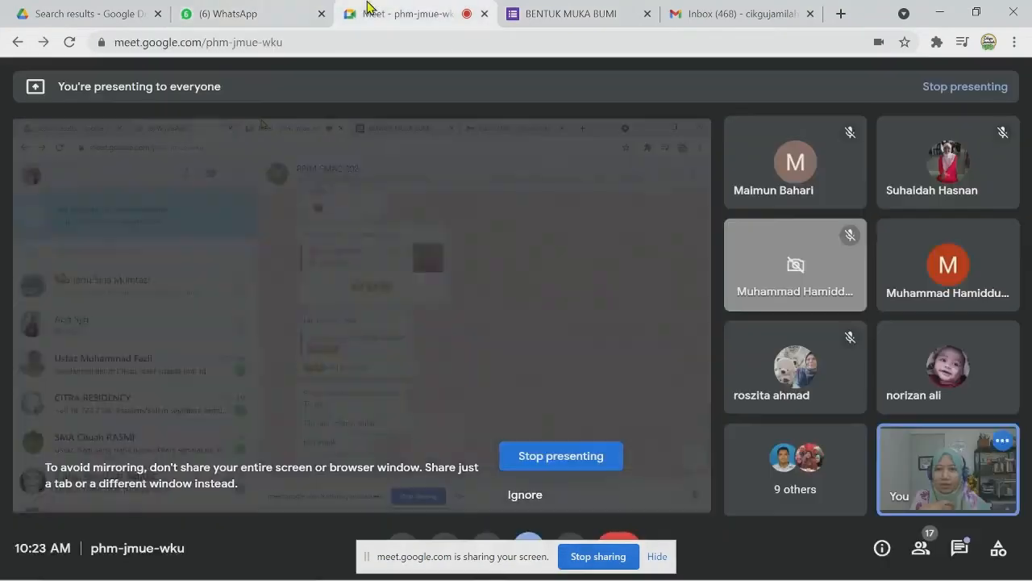
left_click(543, 458)
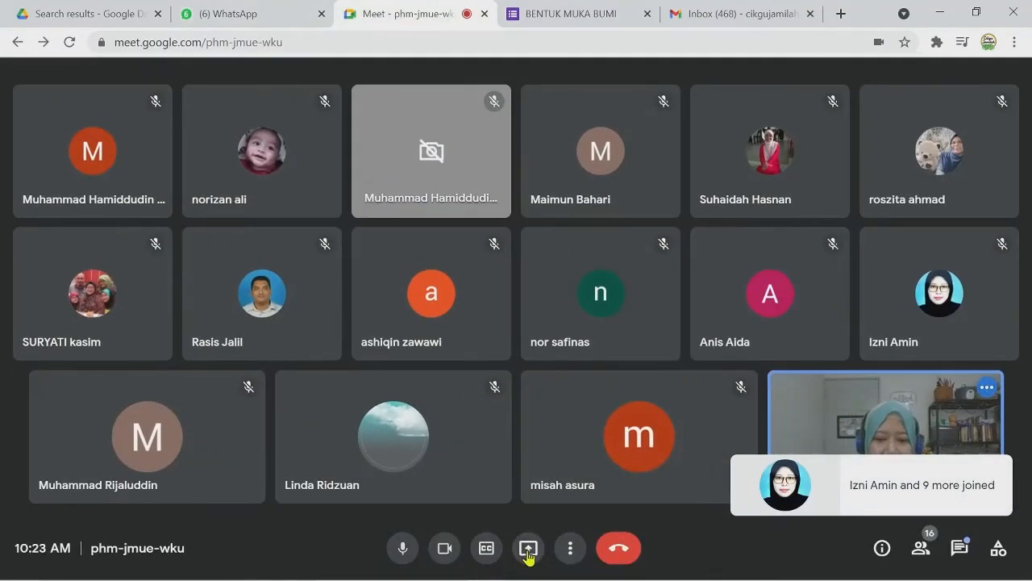
left_click(528, 548)
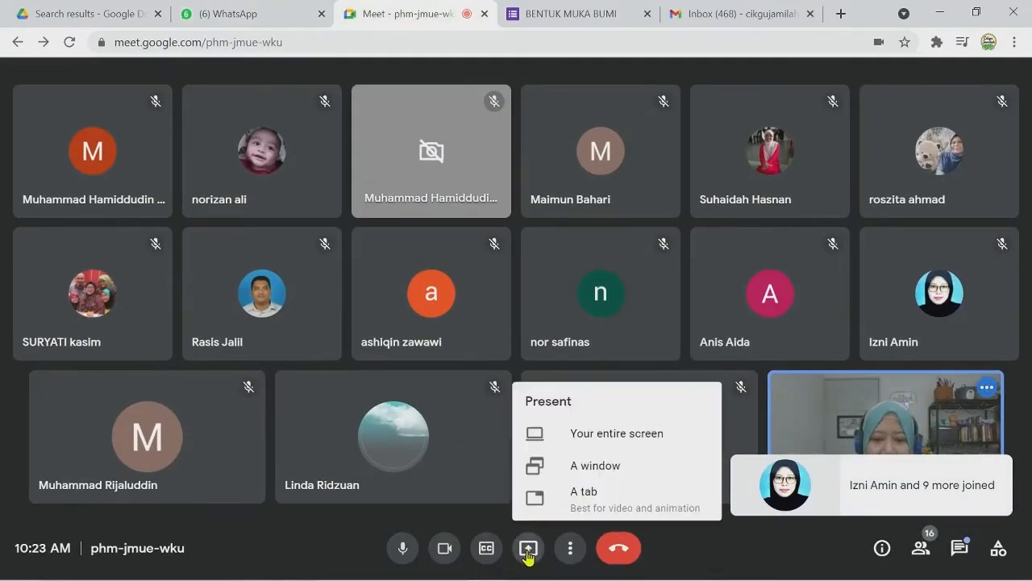
left_click(571, 489)
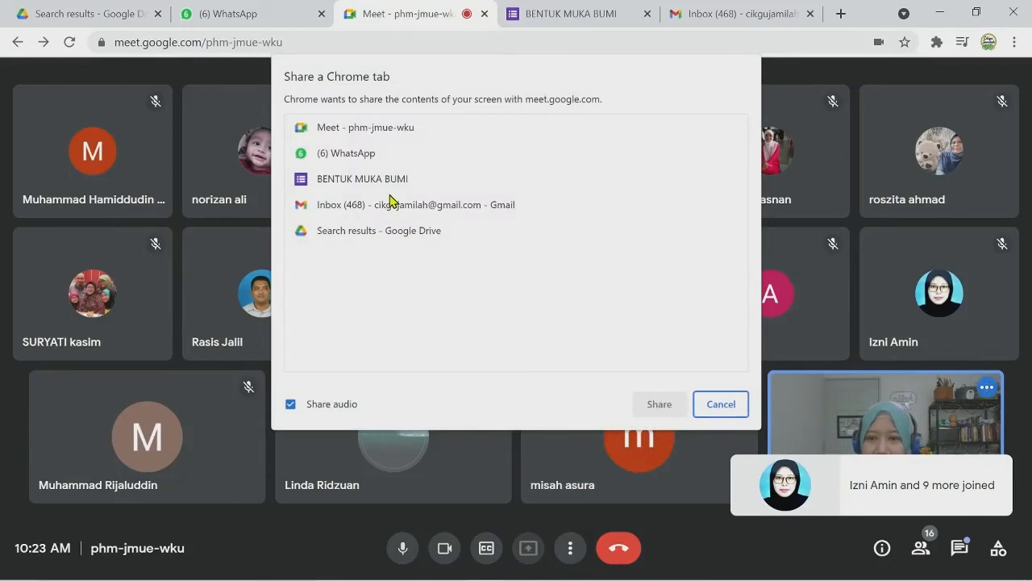
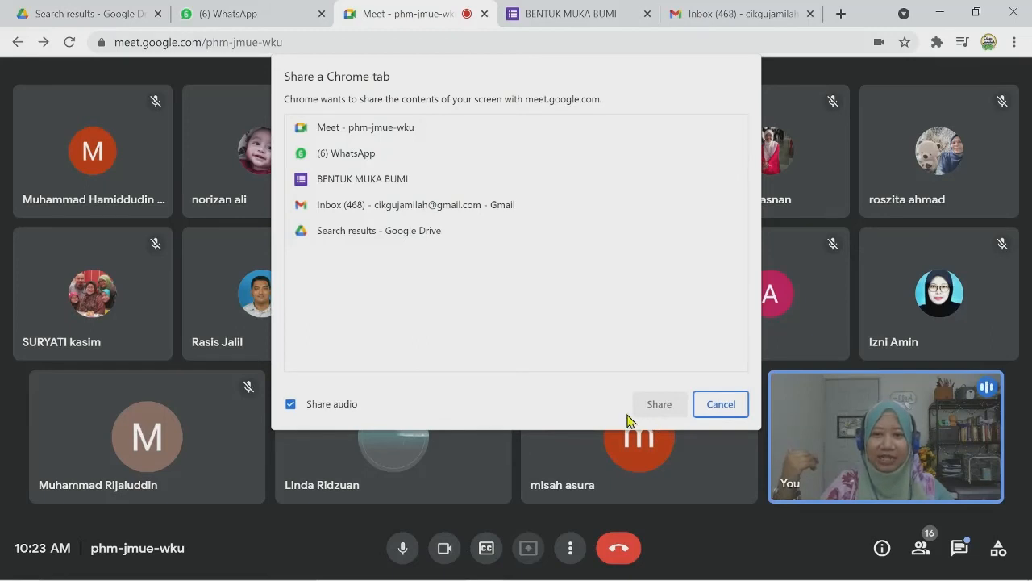
left_click(728, 404)
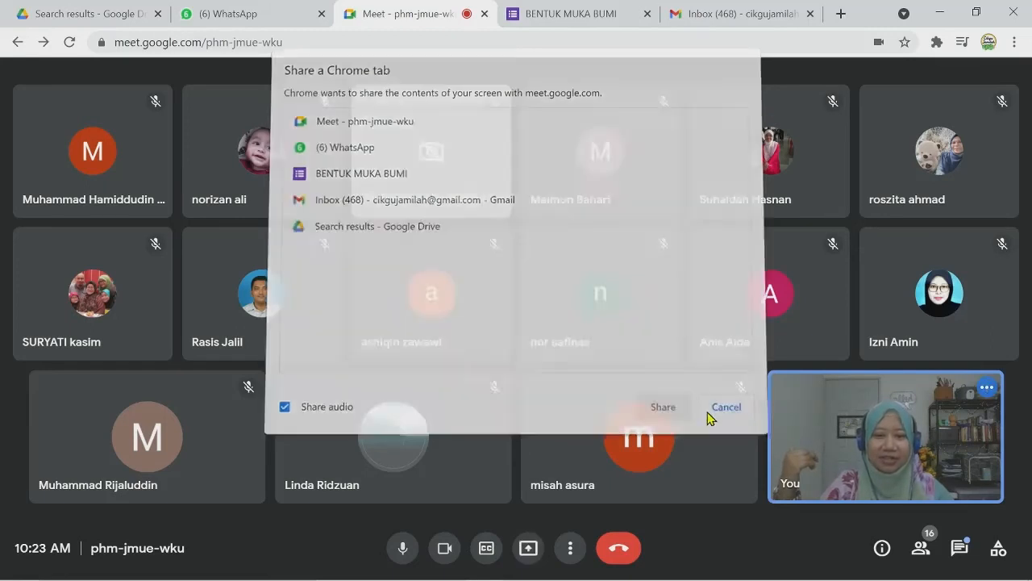
left_click(527, 549)
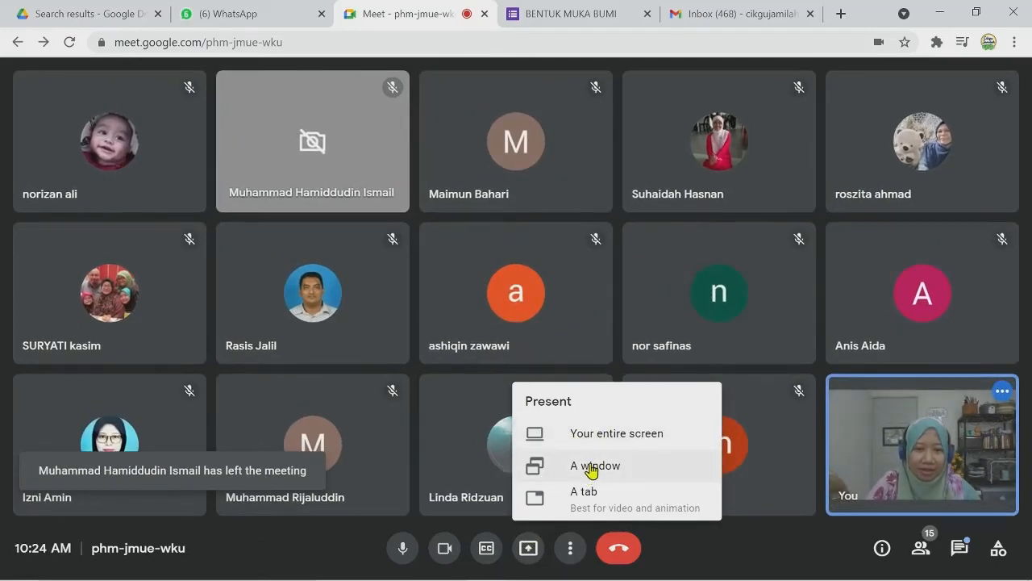
left_click(591, 468)
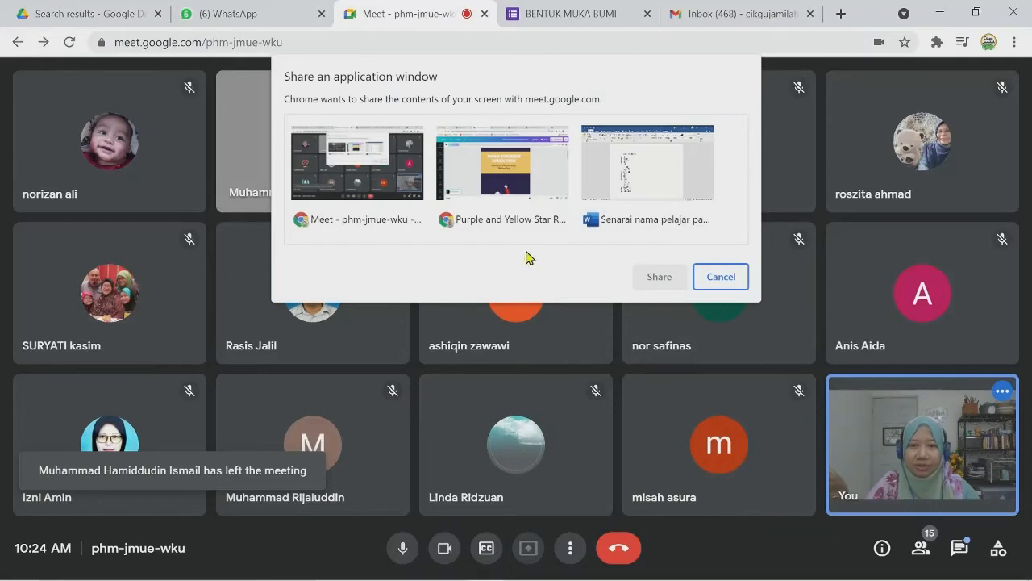
left_click(491, 164)
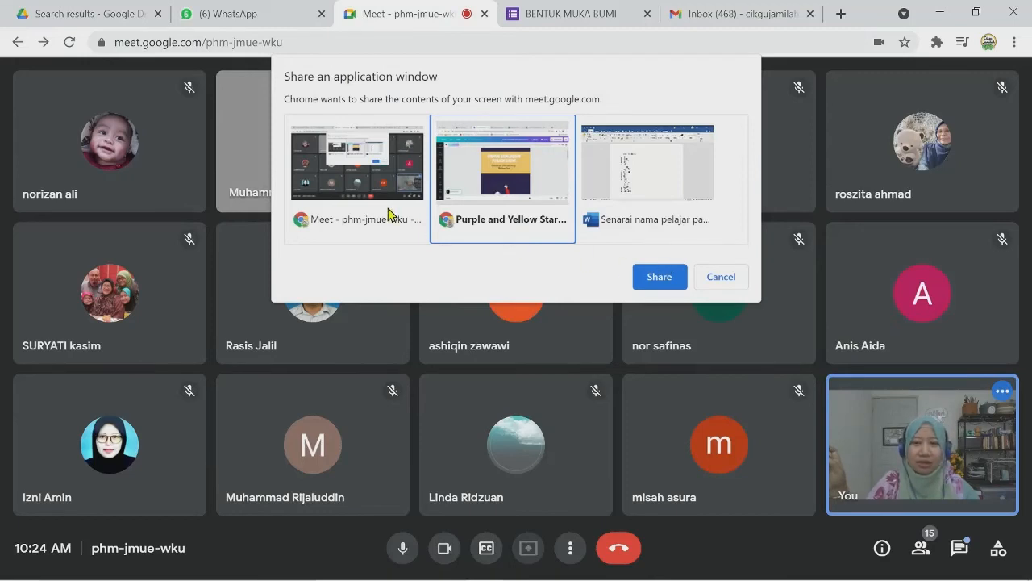
left_click(718, 279)
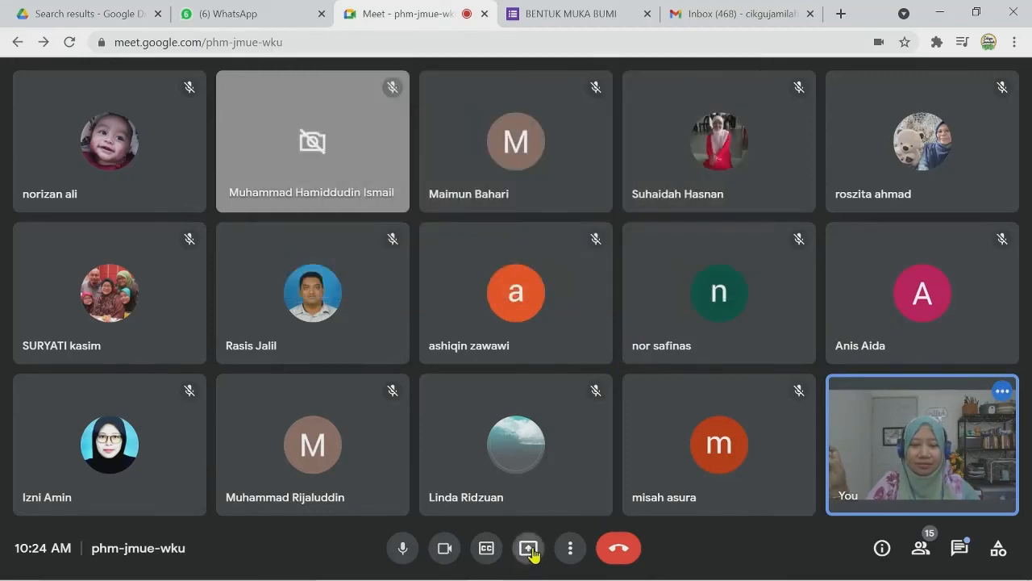
Present the entire screen in the Meet call, return to the Canva reward chart and dismiss the presenting notification.
left_click(528, 549)
left_click(587, 440)
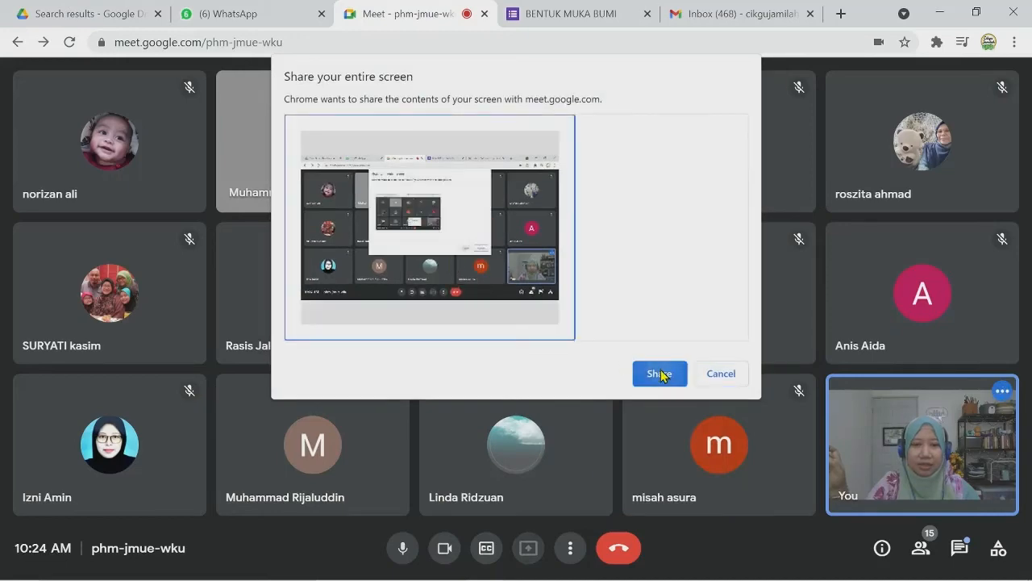
left_click(661, 375)
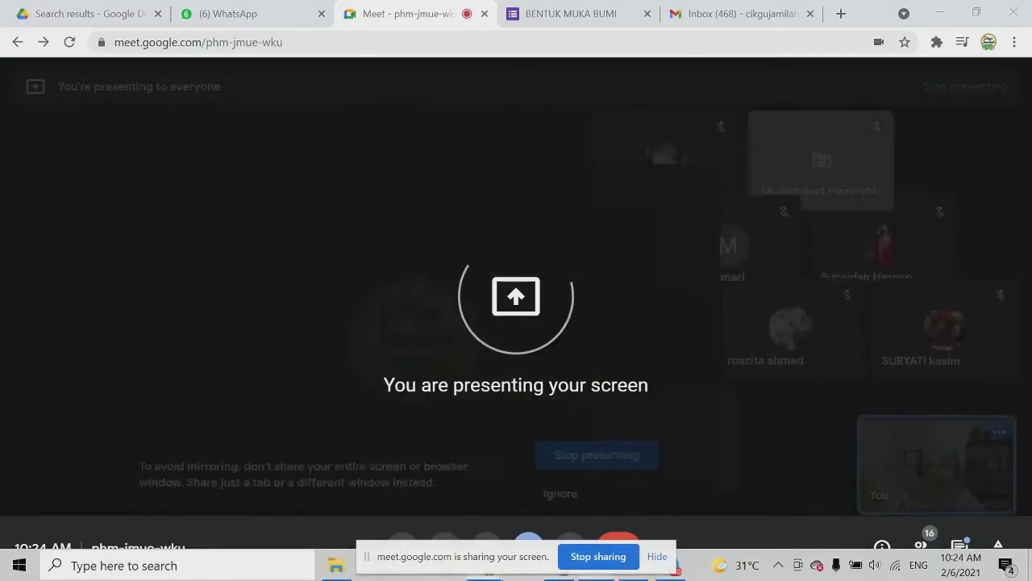
key("alt+Tab")
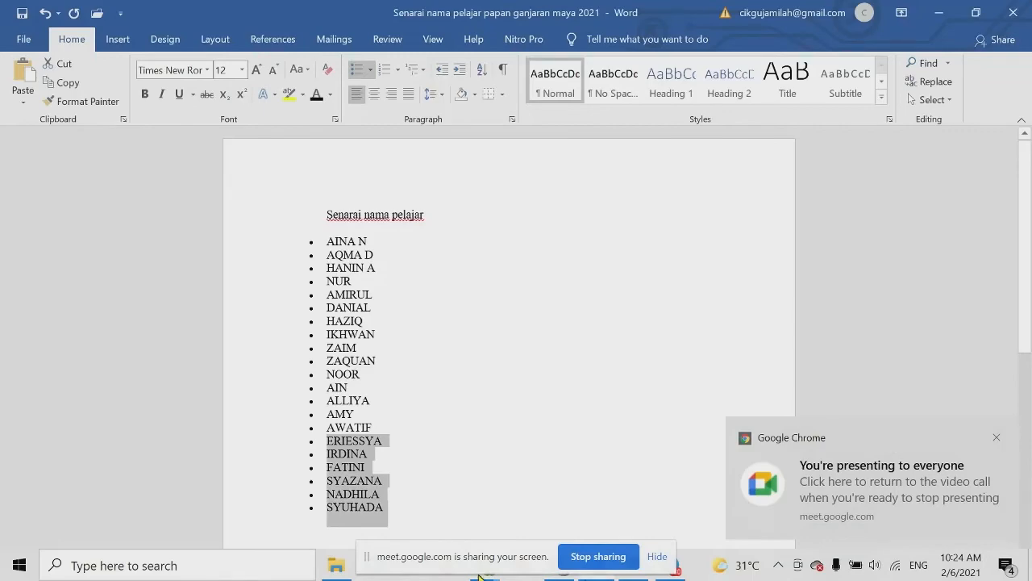
left_click(563, 566)
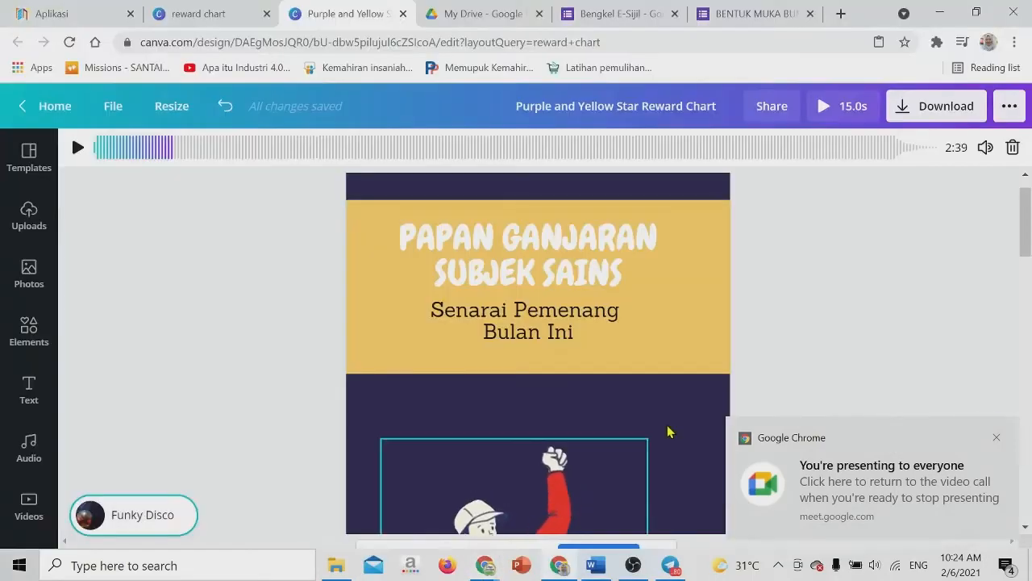
left_click(997, 437)
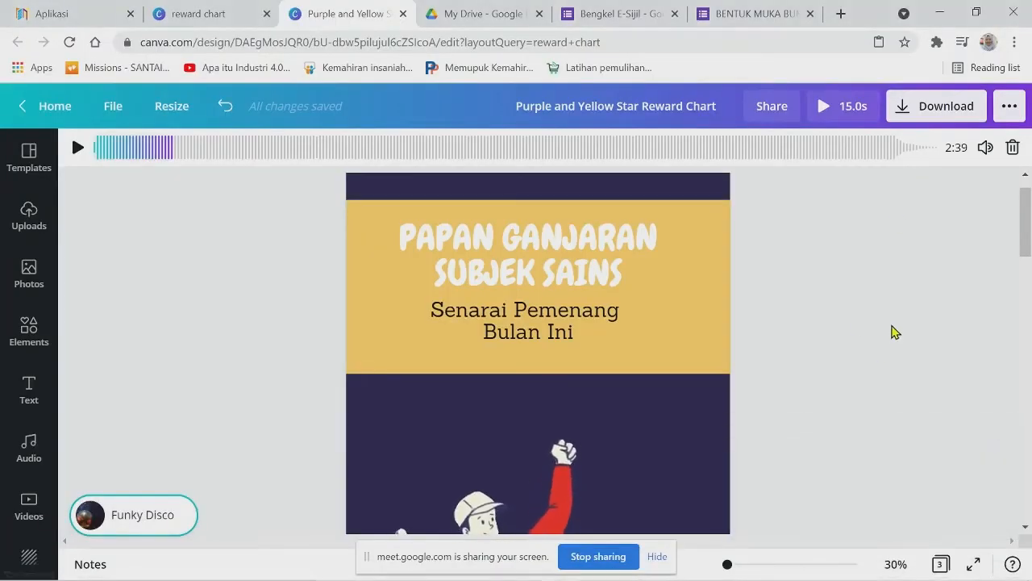
Set the display timing of page 2 to 10 seconds.
scroll(893, 327, "down", 5)
scroll(894, 320, "up", 5)
scroll(895, 316, "down", 5)
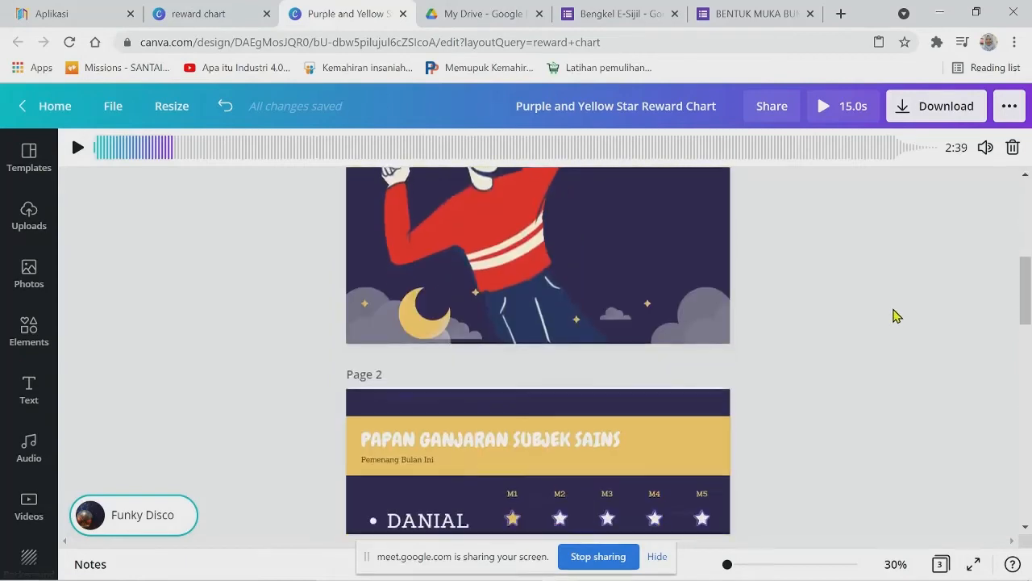
scroll(895, 316, "down", 5)
scroll(895, 316, "up", 1)
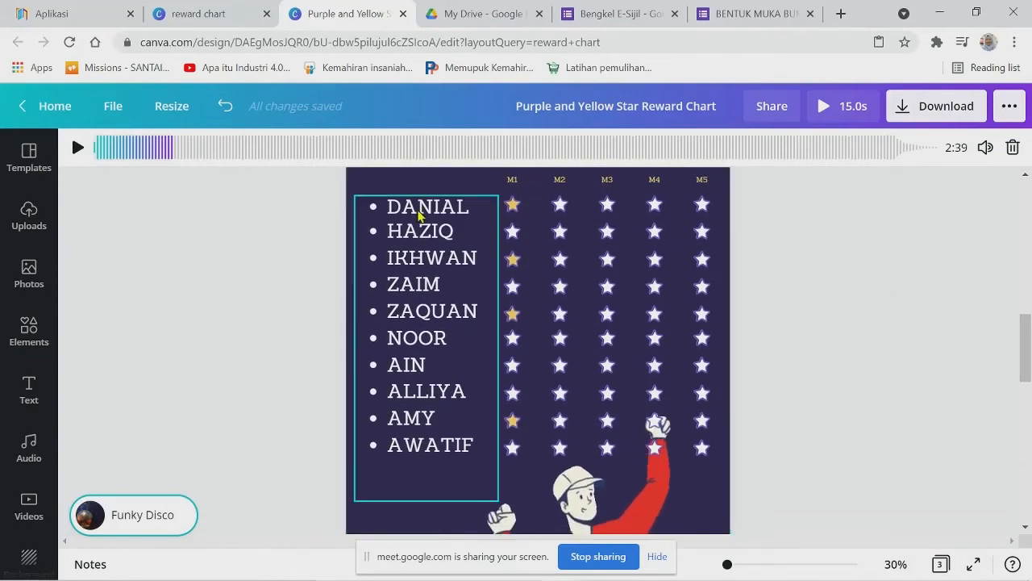
scroll(899, 322, "up", 1)
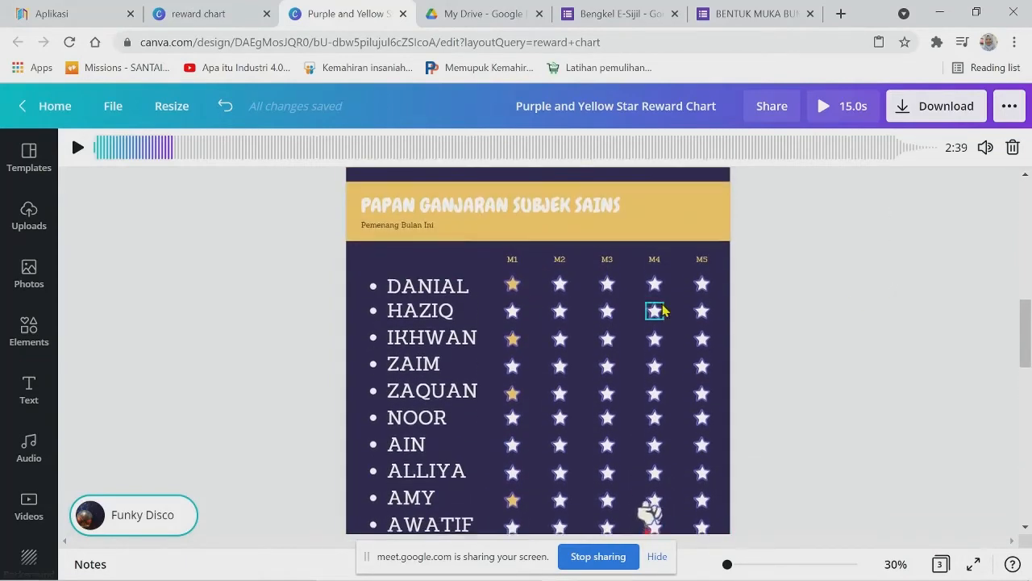
scroll(588, 266, "down", 1)
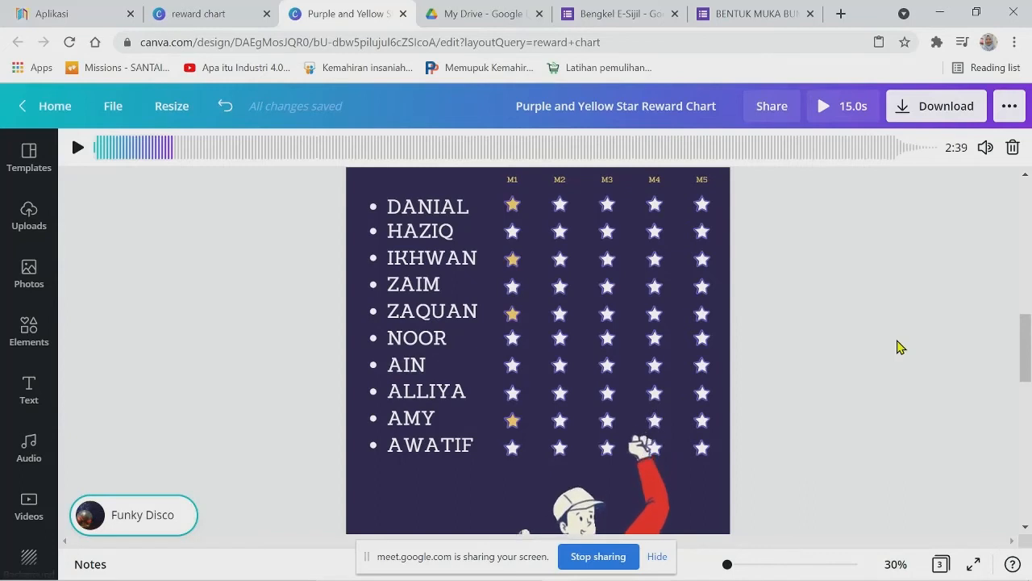
scroll(1029, 363, "up", 2)
scroll(1029, 363, "down", 1)
left_click(432, 225)
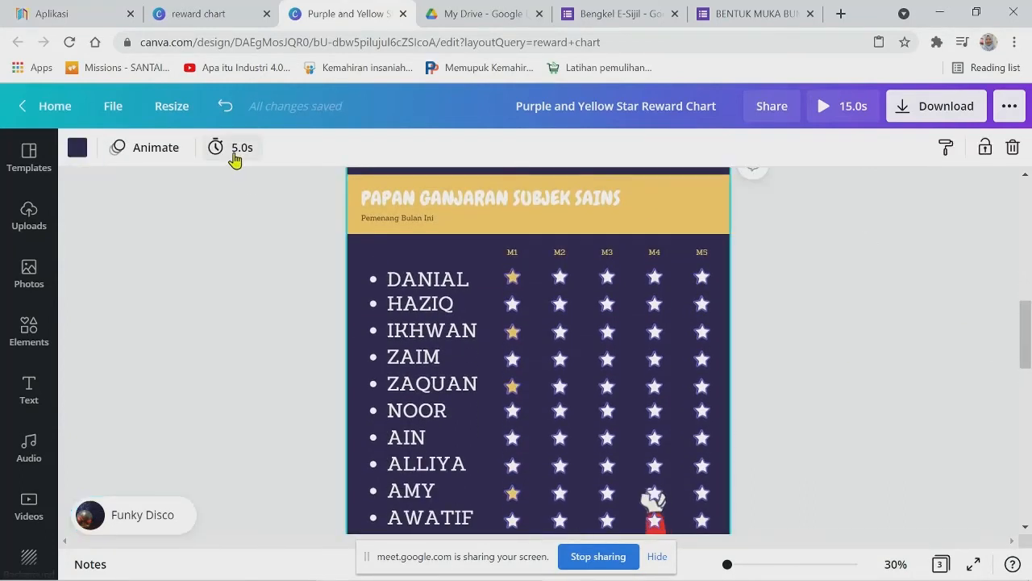
left_click(232, 147)
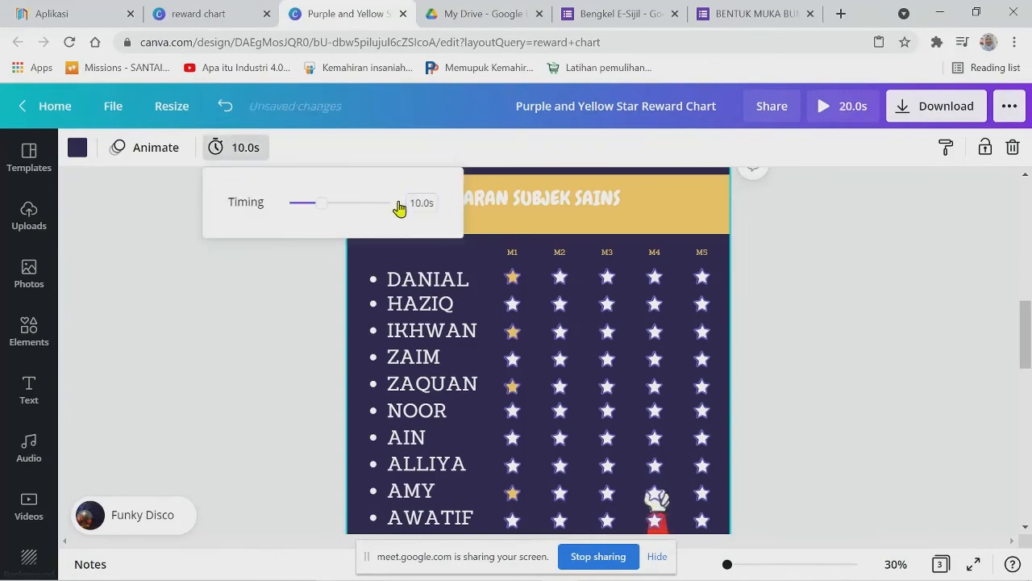
left_click(284, 325)
Set the display timing of page 3, the list starting with ERIESSYA, to 10 seconds.
scroll(284, 325, "down", 5)
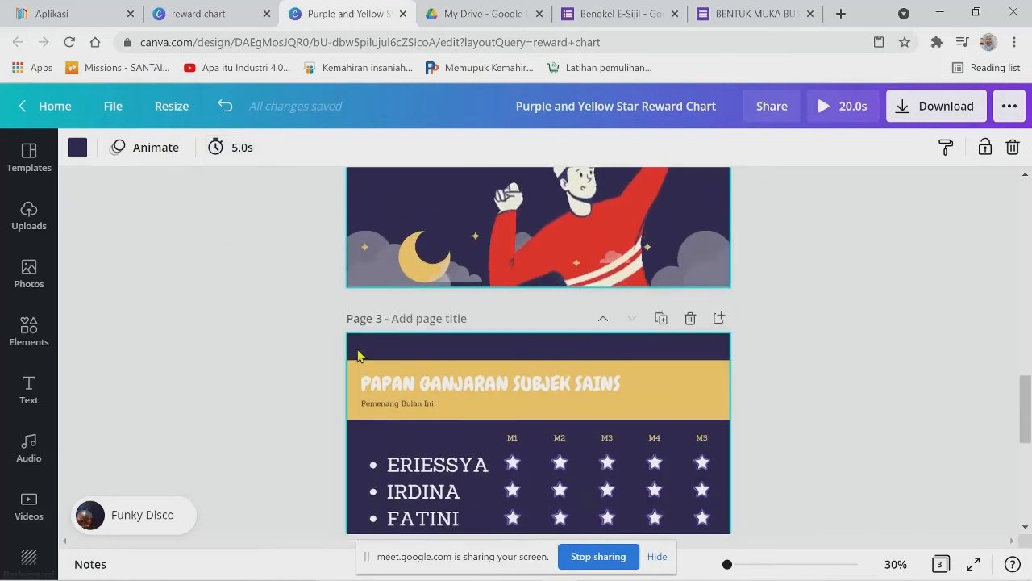
left_click(243, 159)
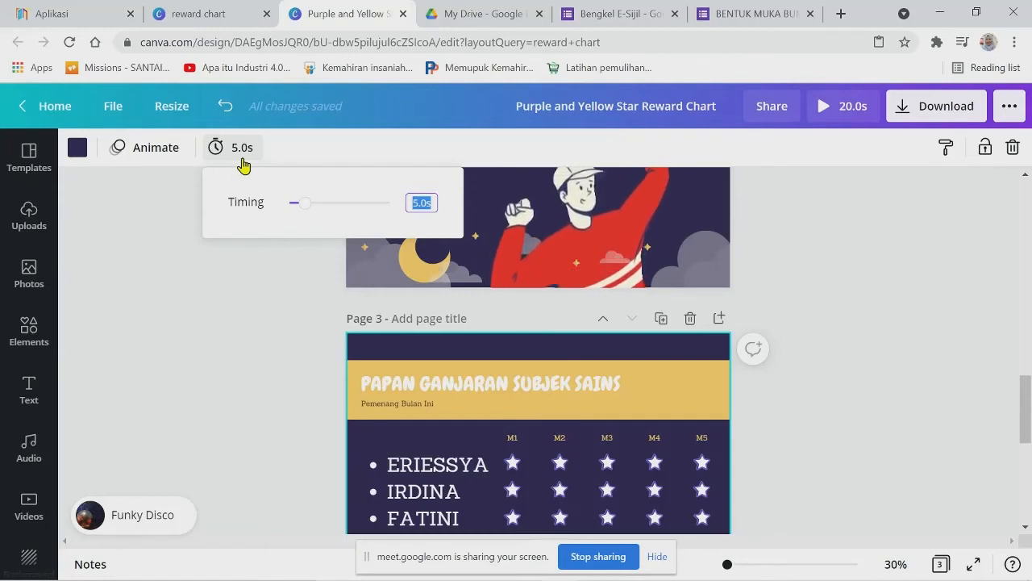
type("10")
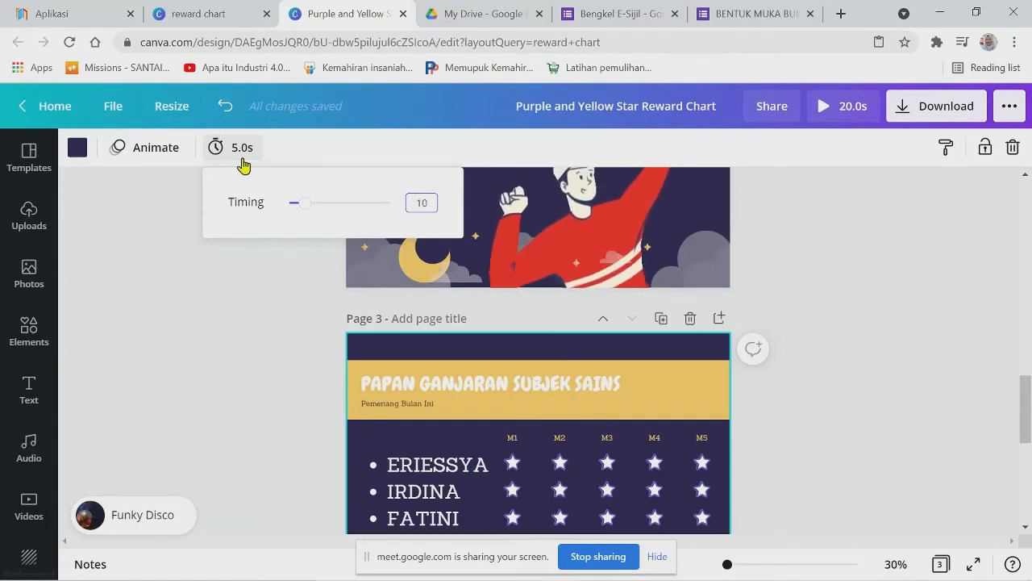
key("Return")
left_click(198, 364)
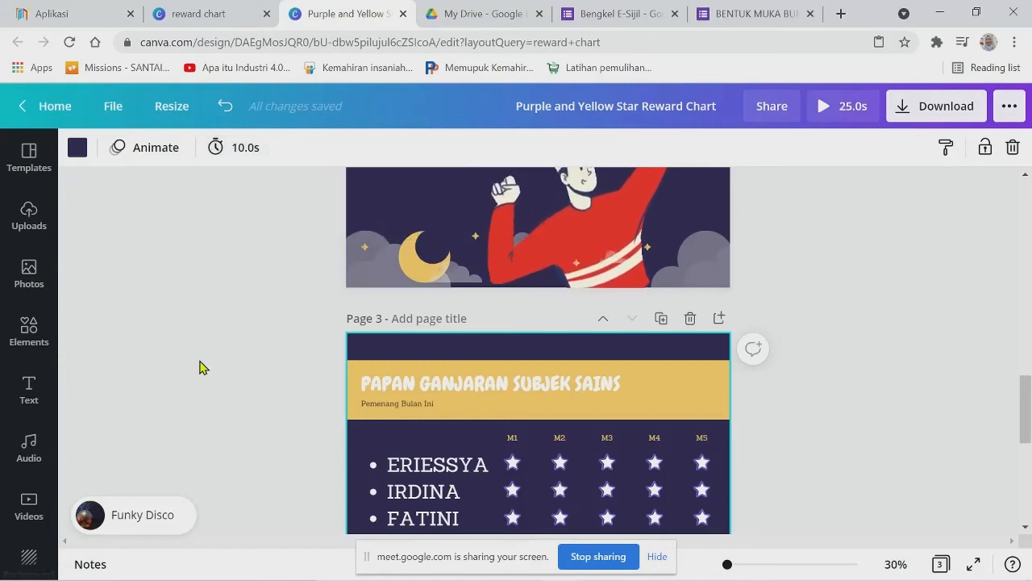
Review page 3's name and star list, and check the timing setting of page 1.
scroll(214, 377, "down", 4)
scroll(208, 378, "up", 2)
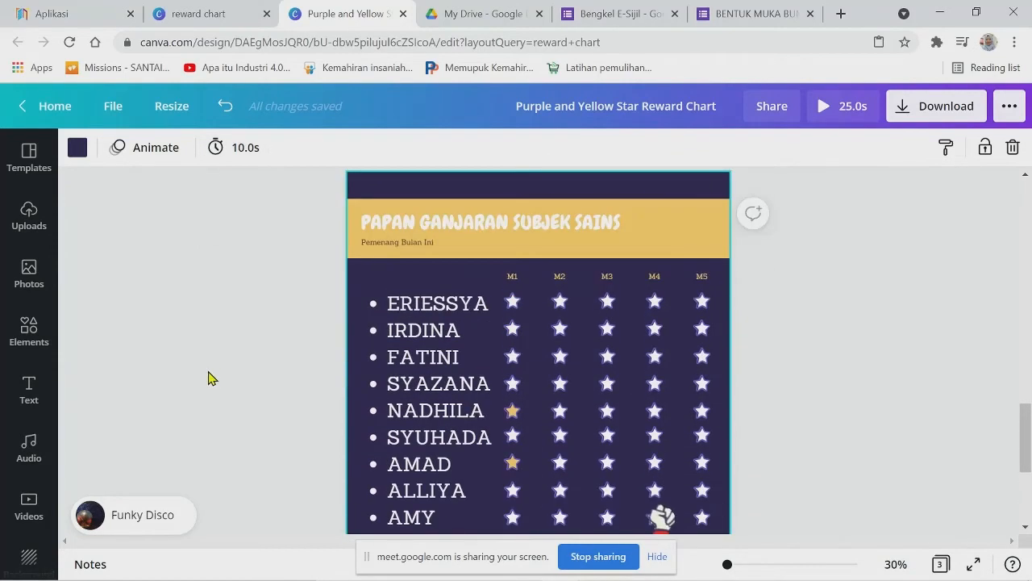
scroll(204, 382, "down", 2)
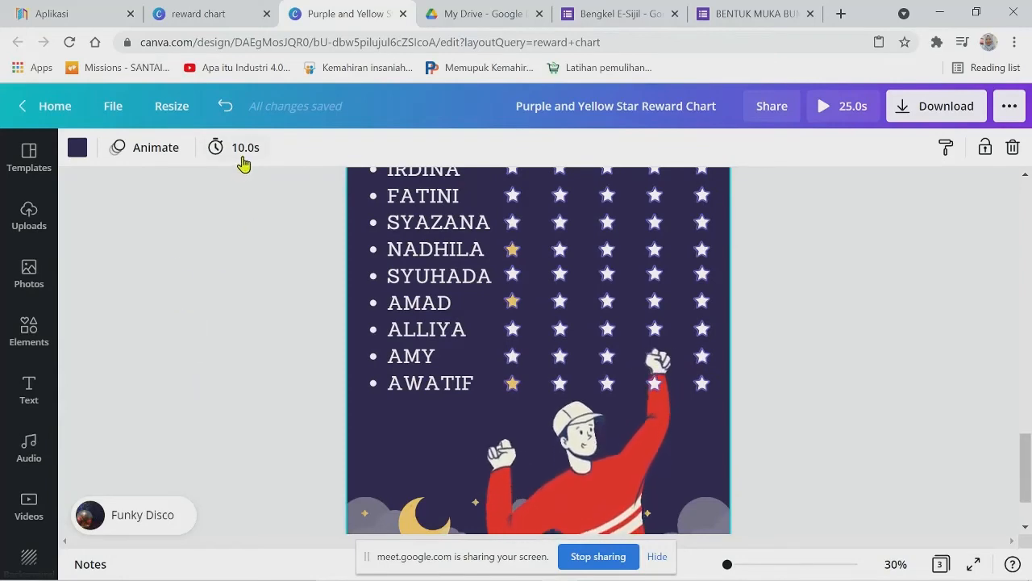
scroll(240, 308, "up", 2)
scroll(241, 307, "up", 10)
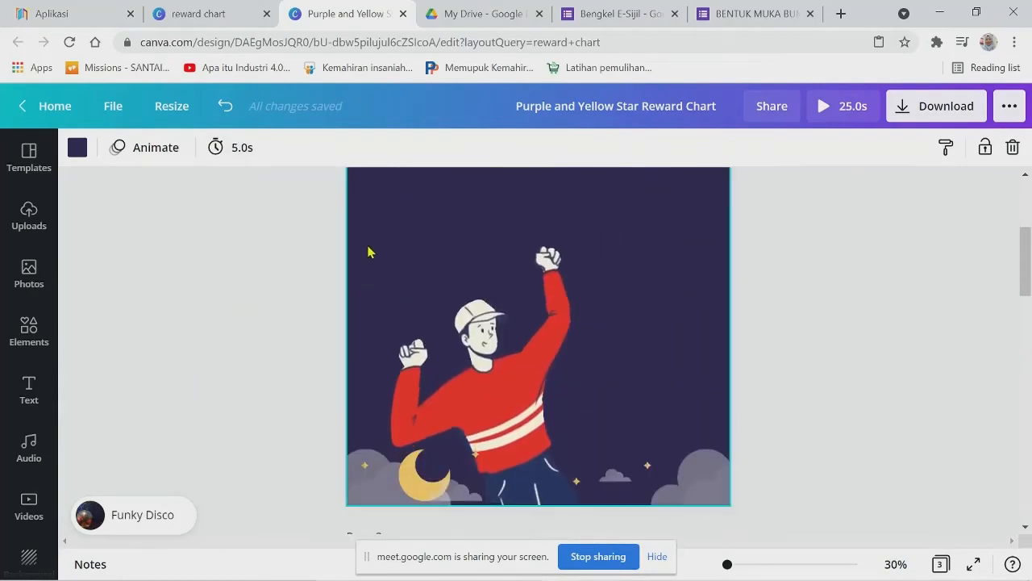
scroll(481, 318, "up", 4)
left_click(241, 150)
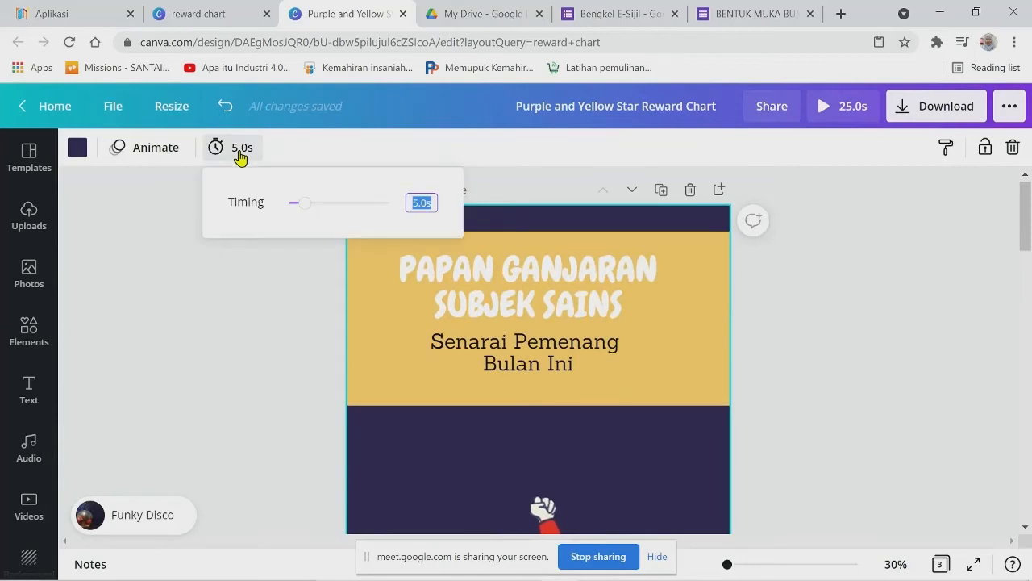
left_click(229, 277)
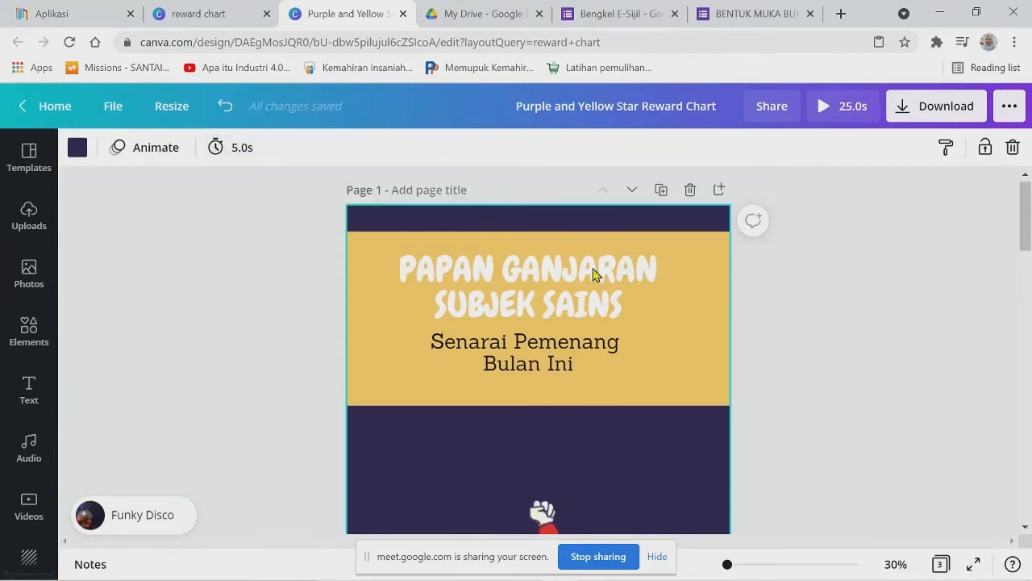
Apply the Pop page animation to page 1.
left_click(133, 149)
left_click_drag(345, 384, 333, 575)
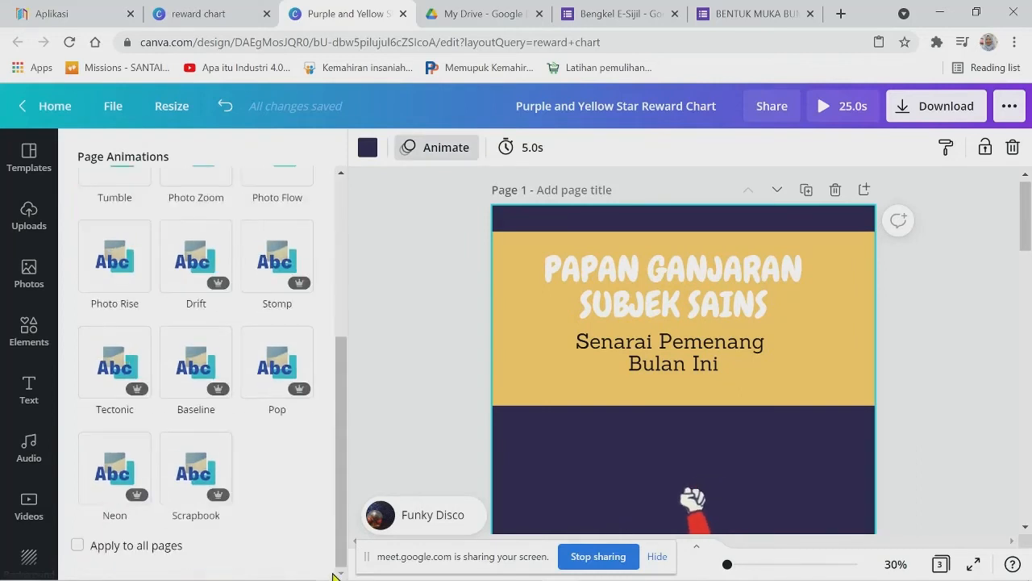
left_click(259, 385)
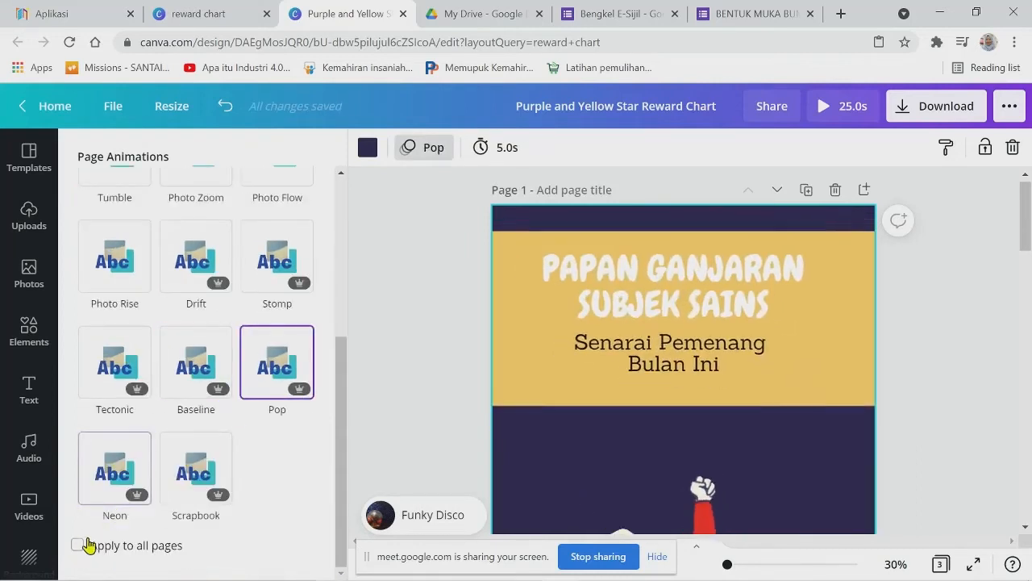
Extend the Pop animation to all pages and check page 2's animation setting.
left_click(78, 546)
left_click(409, 411)
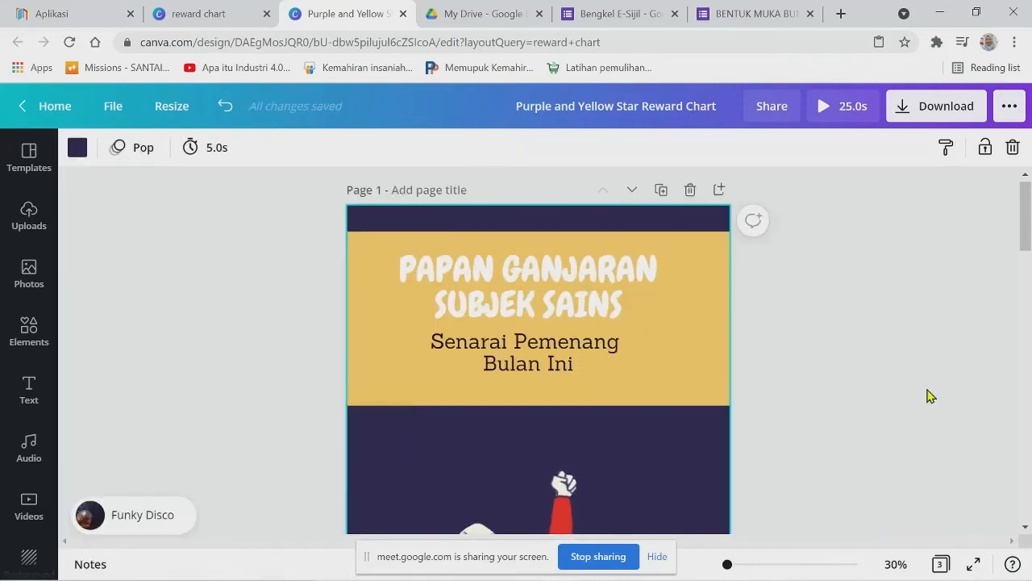
scroll(846, 186, "down", 4)
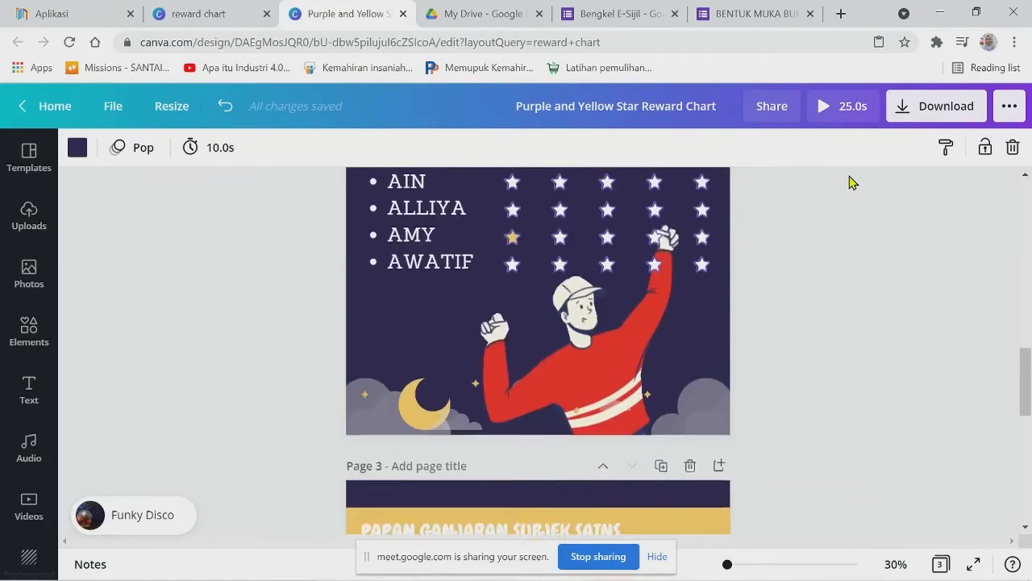
scroll(851, 183, "up", 1)
scroll(851, 183, "up", 2)
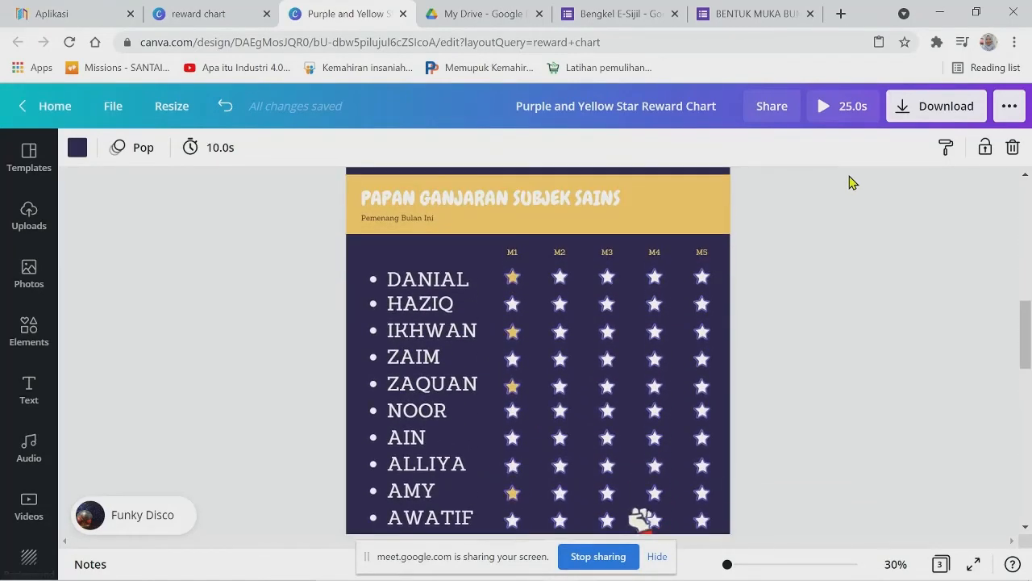
left_click(133, 147)
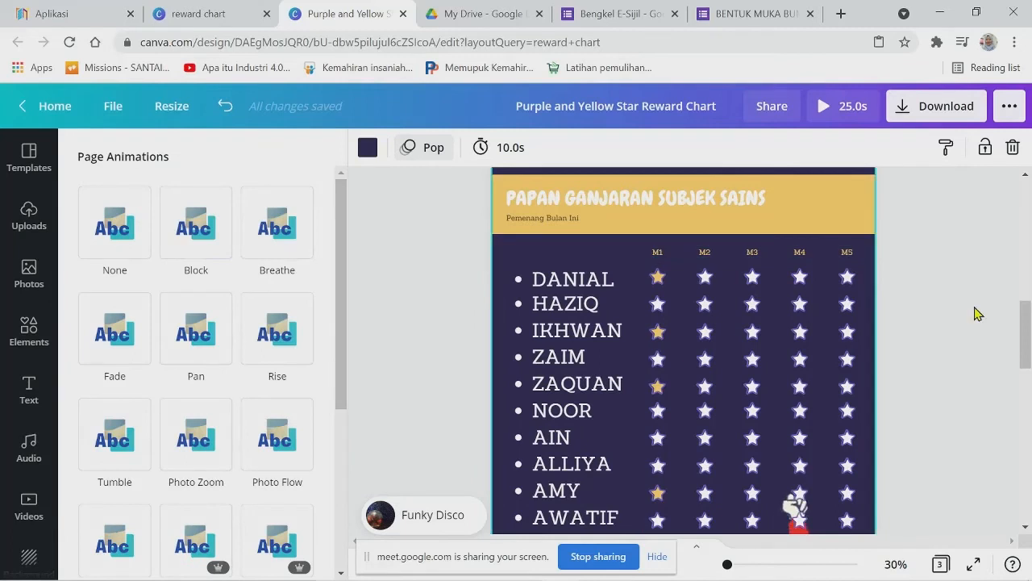
scroll(977, 312, "down", 1)
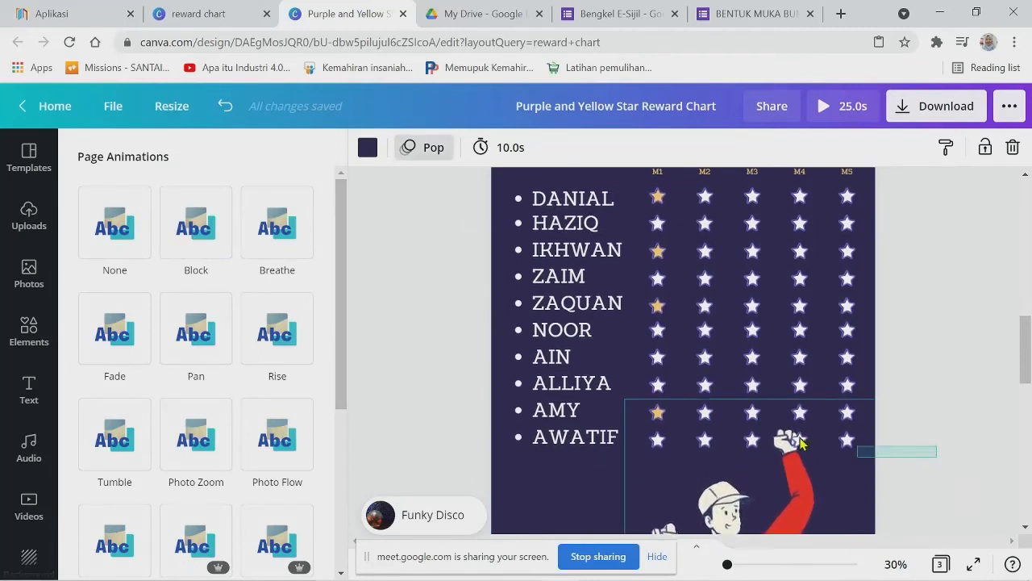
left_click_drag(799, 438, 666, 298)
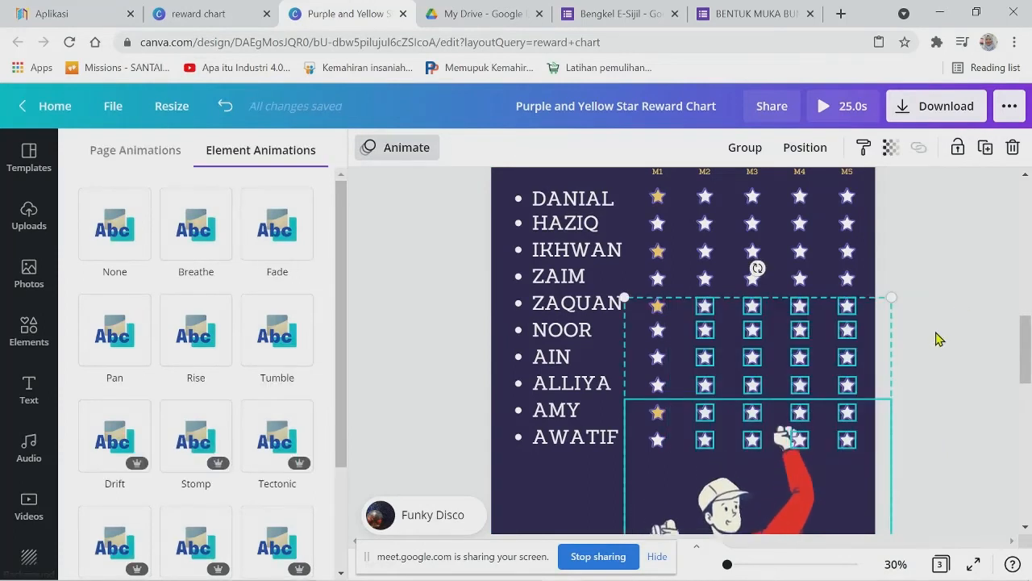
left_click(936, 338)
left_click_drag(899, 395, 611, 329)
left_click(843, 341)
scroll(844, 341, "down", 2)
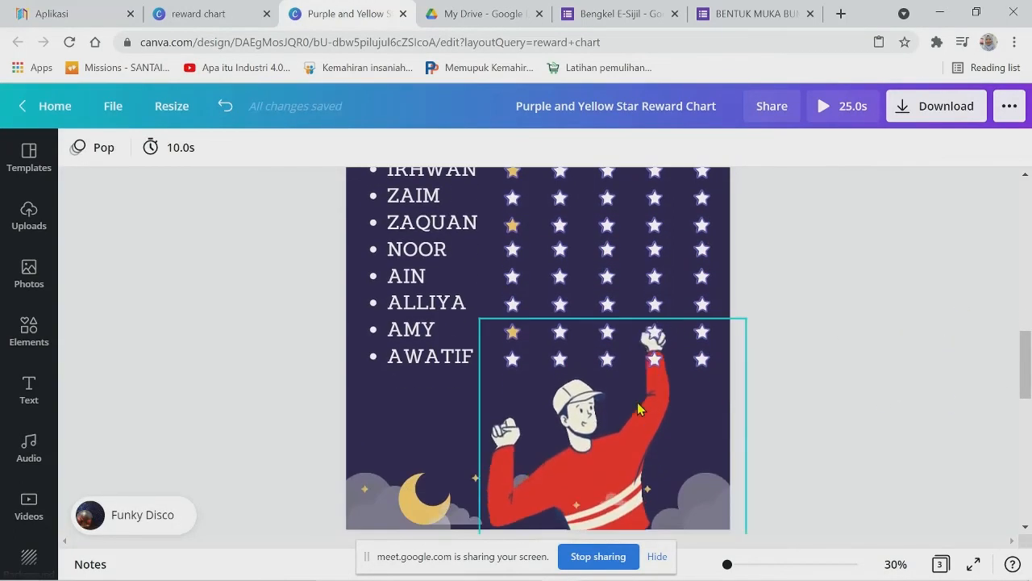
Move page 2's cheering figure below the star rows and select all the stars together with the M1–M5 headings.
left_click_drag(637, 409, 498, 360)
scroll(801, 422, "up", 1)
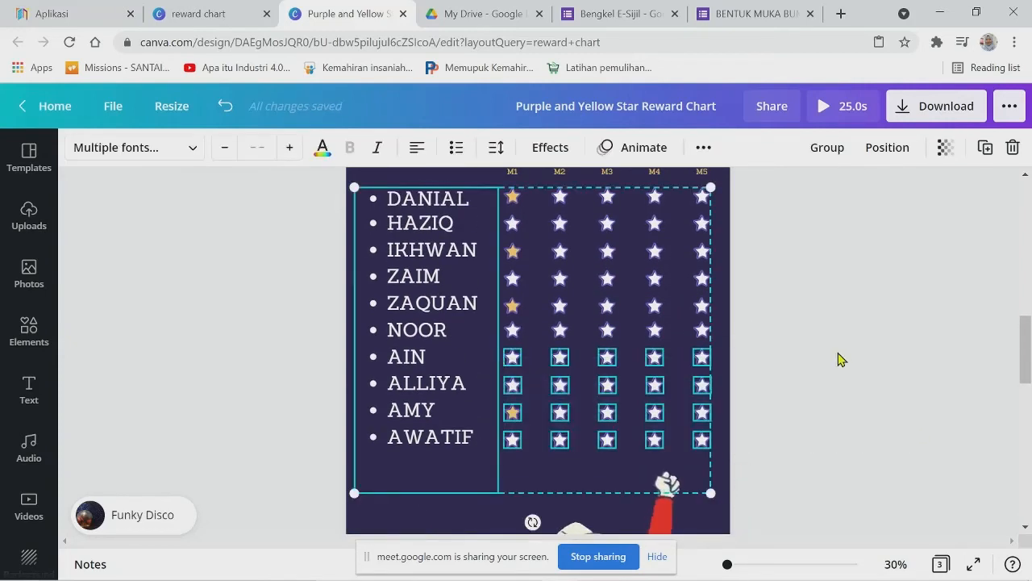
left_click_drag(868, 430, 502, 396)
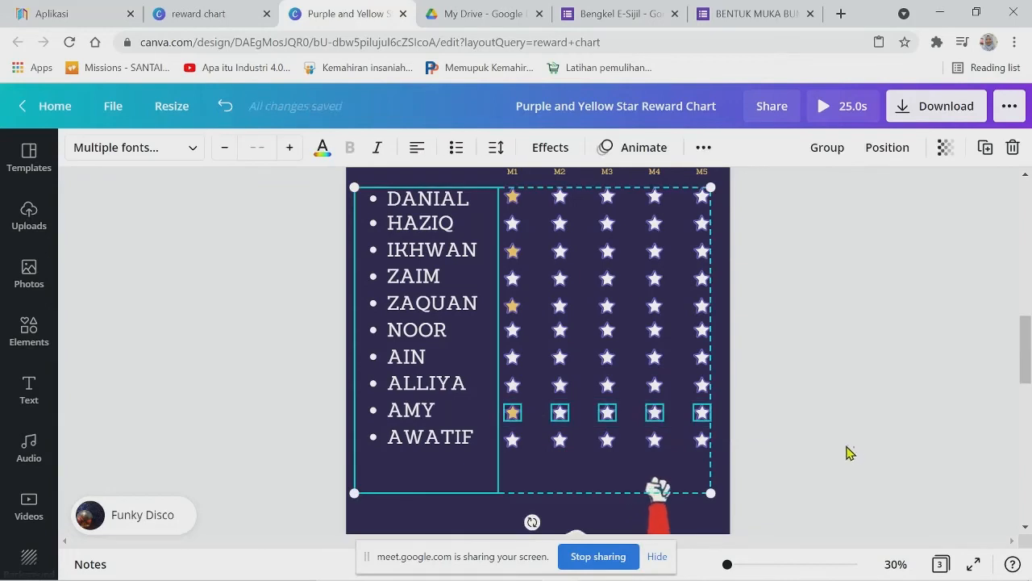
left_click_drag(836, 446, 504, 171)
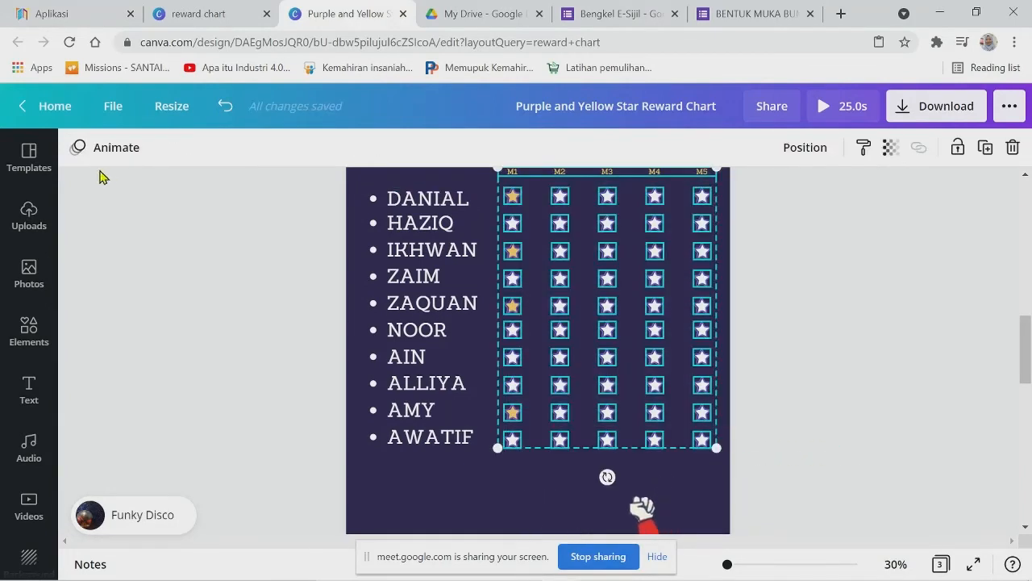
Try the Fade and Neon element animations on page 2's selected stars and headings.
left_click(103, 147)
left_click(258, 227)
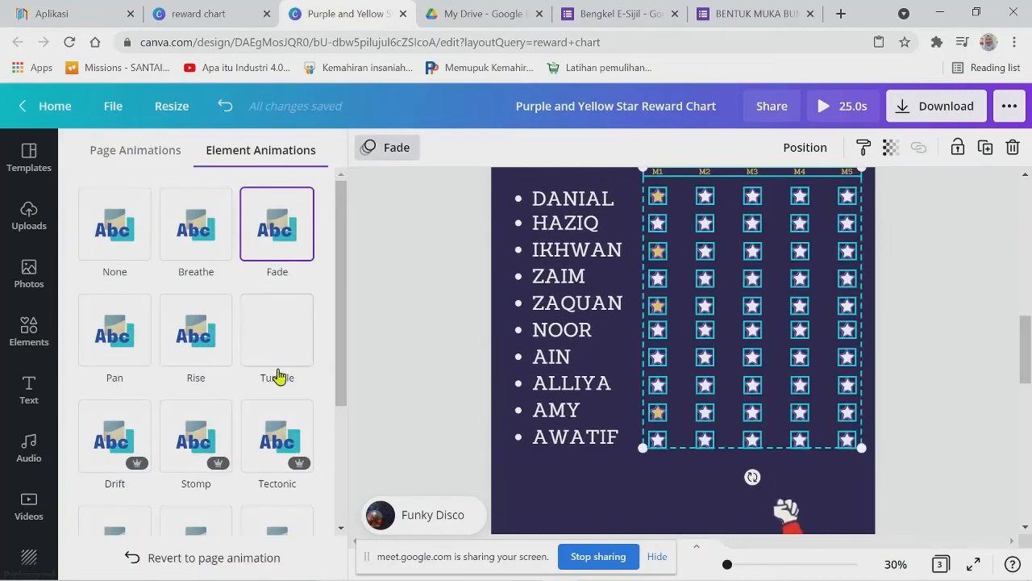
left_click(286, 517)
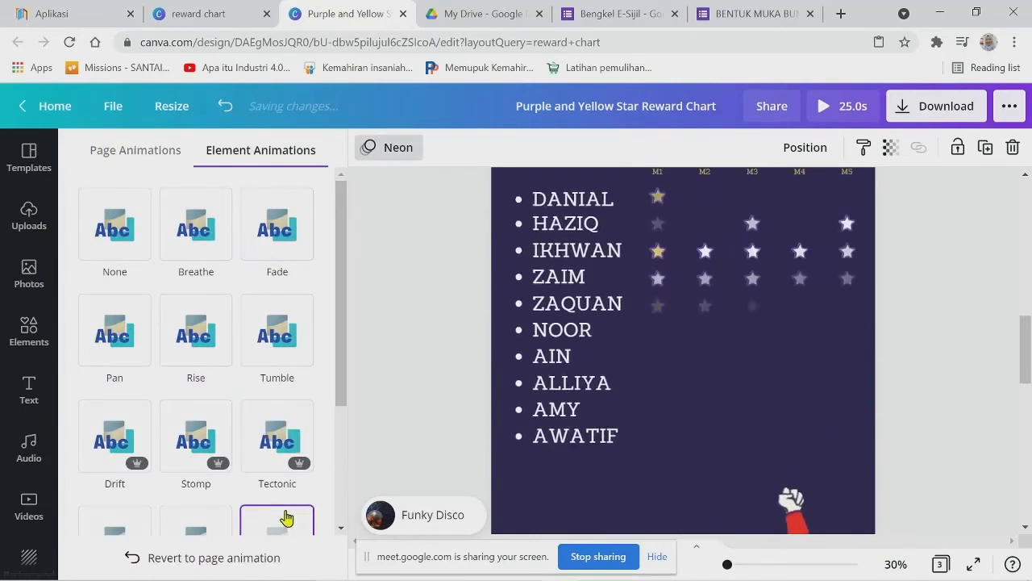
Apply the Pop element animation to page 2's selected stars and M1–M5 headings.
scroll(279, 503, "down", 2)
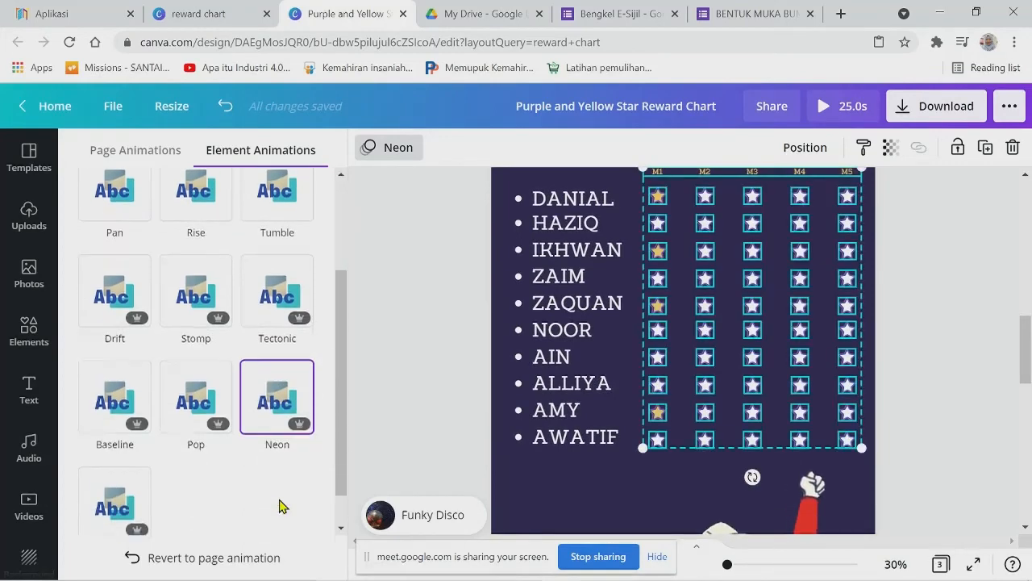
left_click(206, 409)
left_click(356, 407)
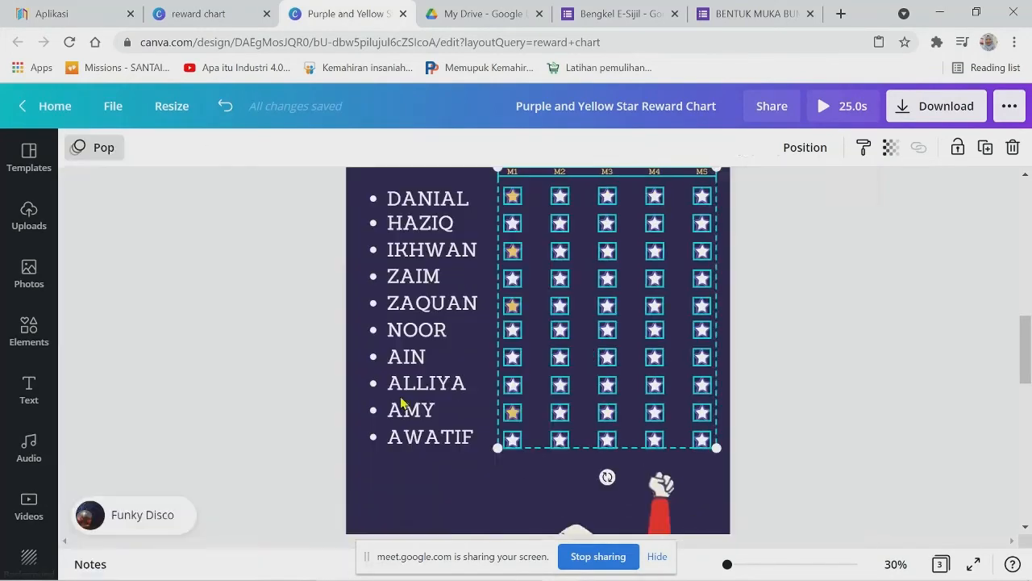
left_click(921, 382)
Nudge page 2's cheering figure slightly upward and move page 3's figure down below its star rows.
scroll(920, 381, "down", 5)
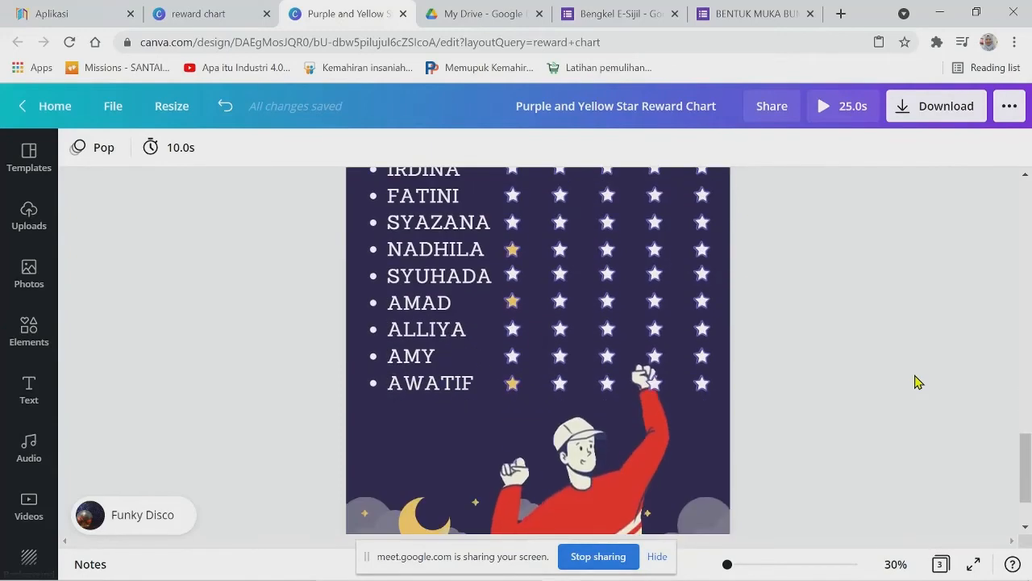
scroll(918, 383, "up", 3)
left_click_drag(640, 364, 634, 326)
scroll(841, 392, "down", 6)
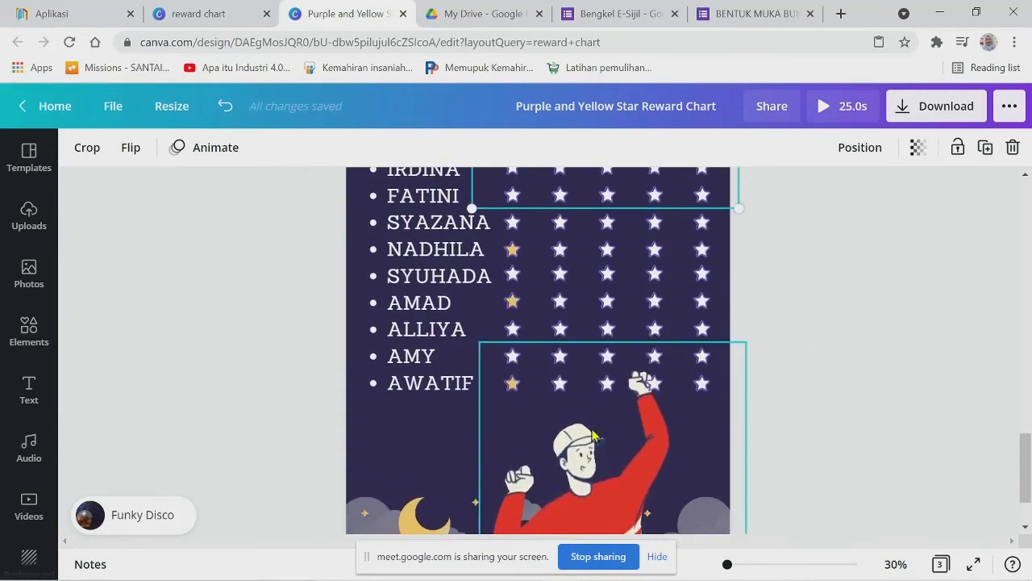
left_click(570, 479)
left_click_drag(569, 479, 571, 548)
scroll(843, 364, "up", 2)
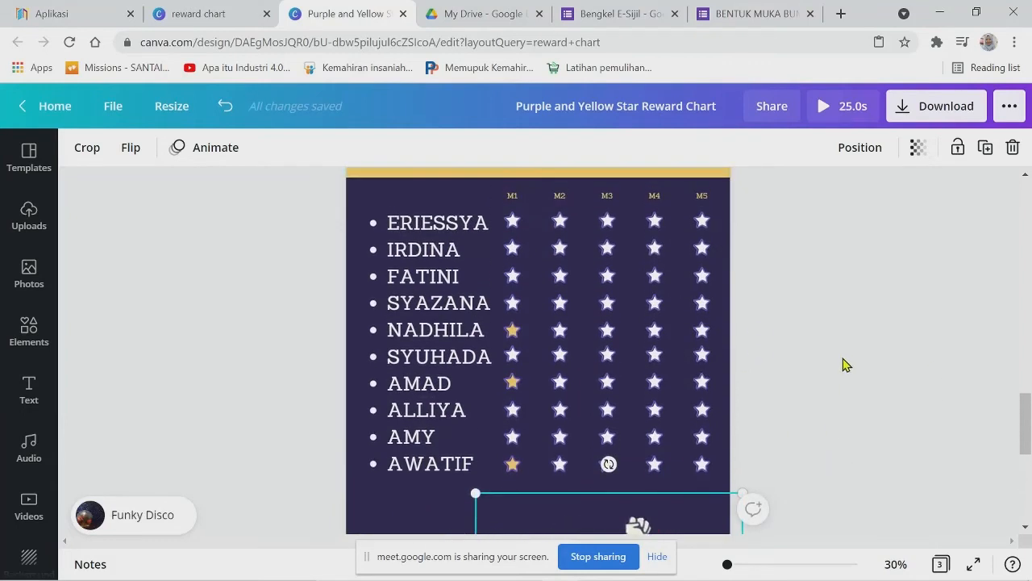
Select all the stars on page 3 and apply the Pop photo animation to them.
left_click_drag(610, 464, 503, 214)
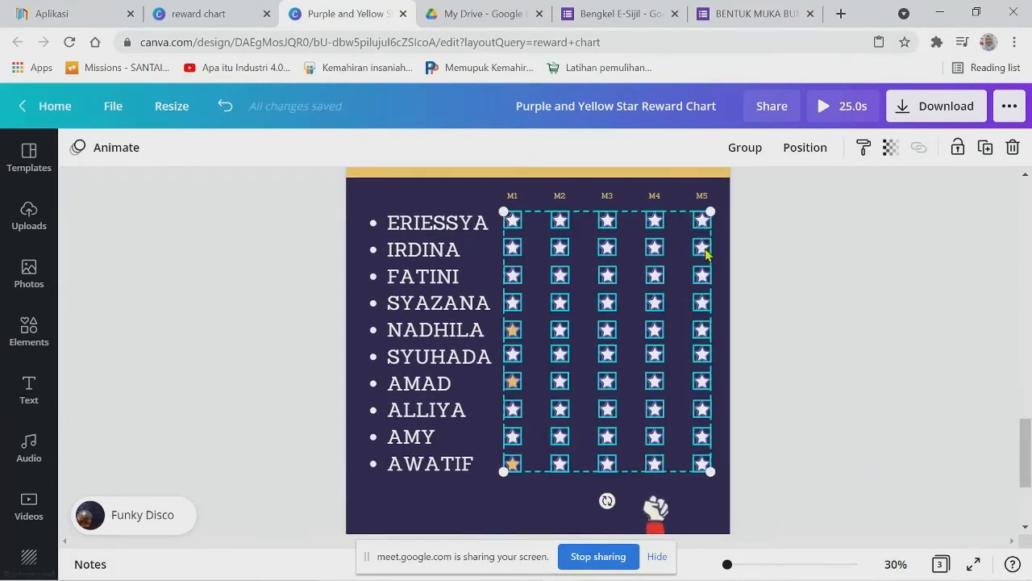
left_click(92, 153)
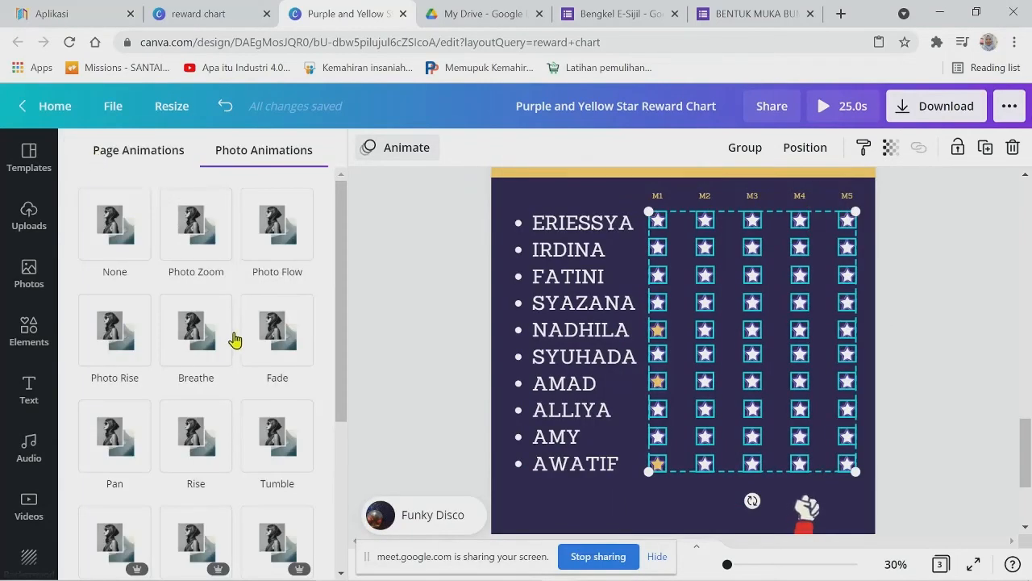
scroll(231, 342, "down", 4)
left_click(212, 428)
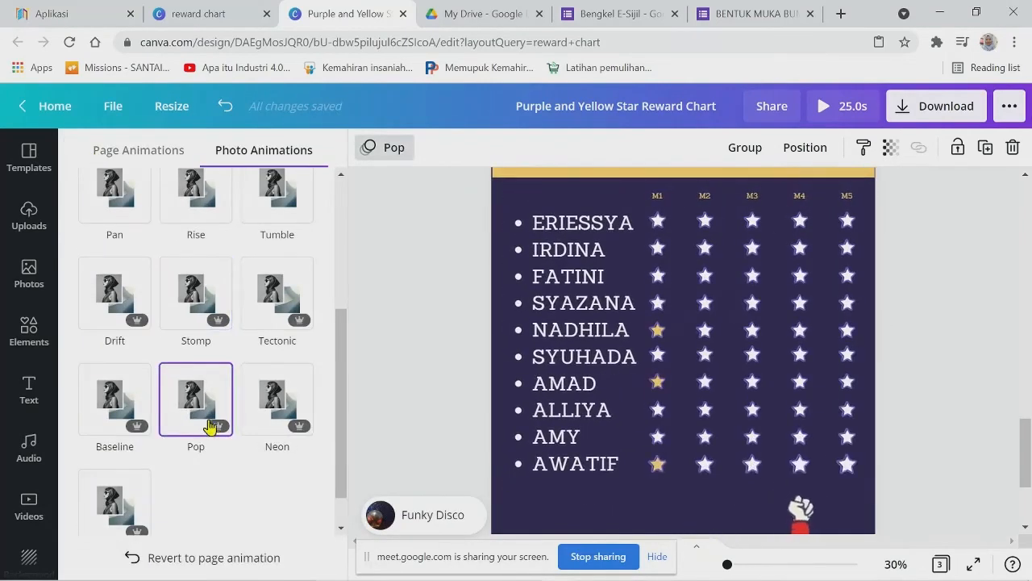
left_click(383, 362)
left_click_drag(1024, 452, 1026, 186)
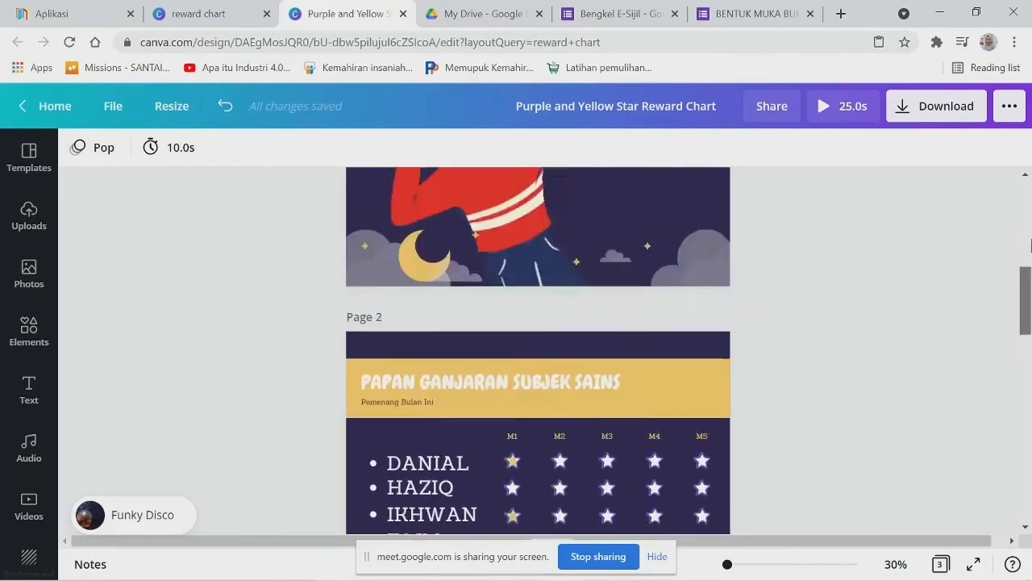